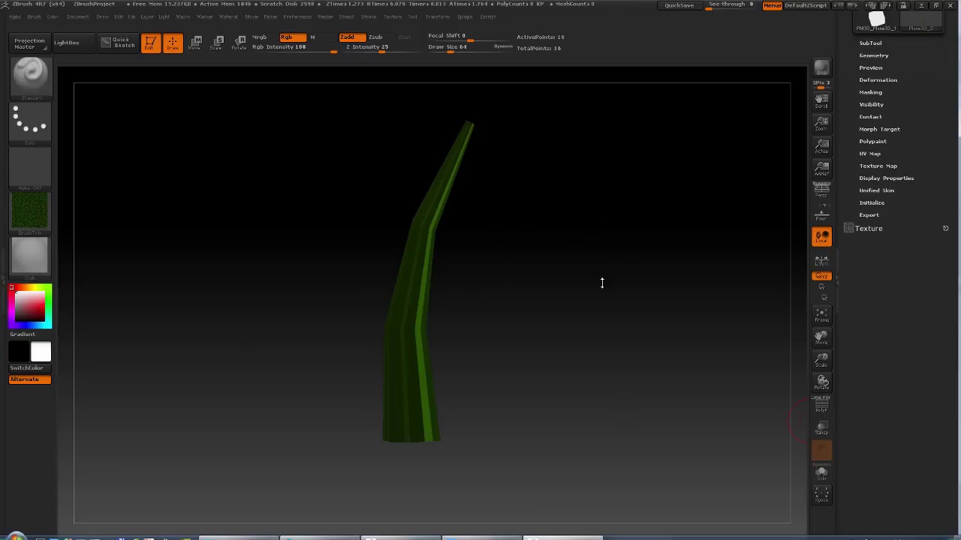
Step: Examine the grass blade mesh and its texture map settings, viewing the blade from different angles
mouse_move(602, 283)
mouse_down()
mouse_move(598, 294)
mouse_move(601, 282)
mouse_up()
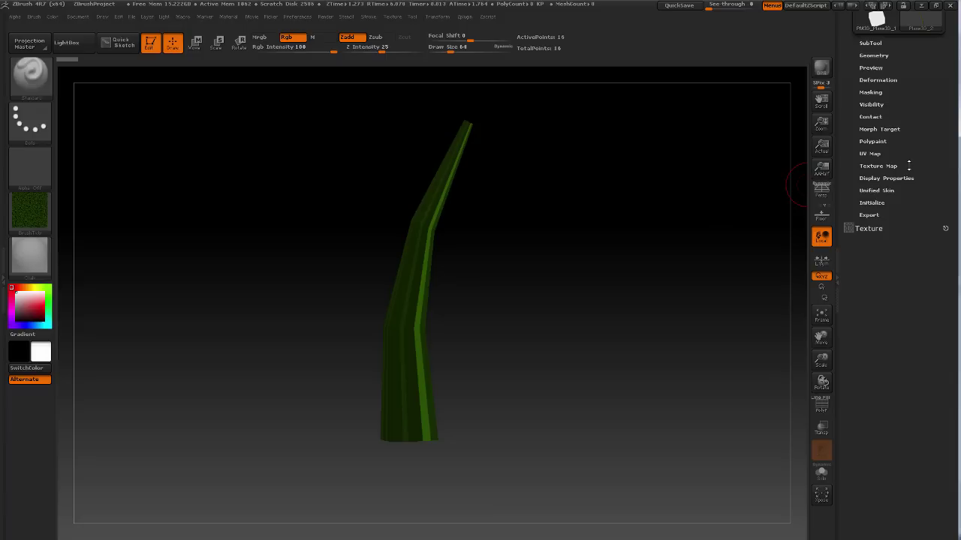
drag(933, 122, 921, 145)
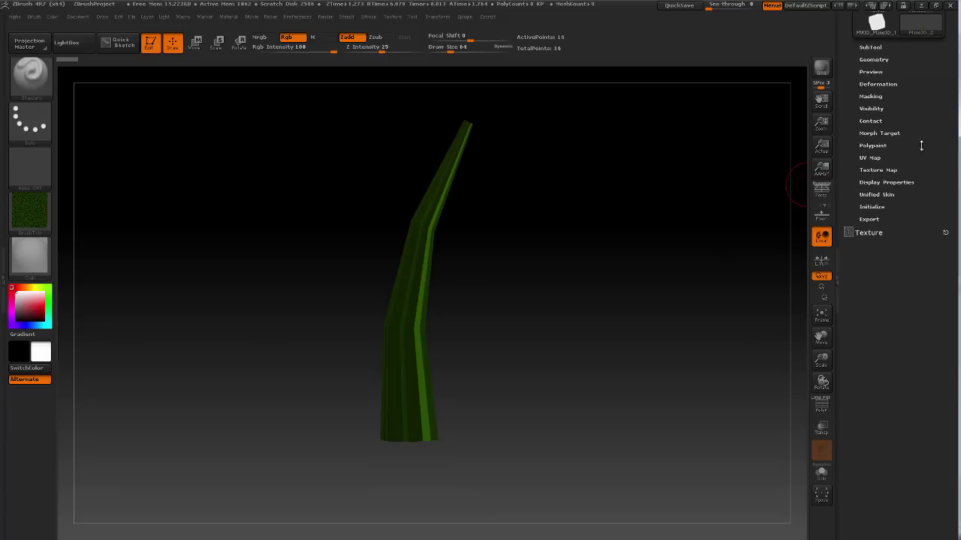
click(889, 169)
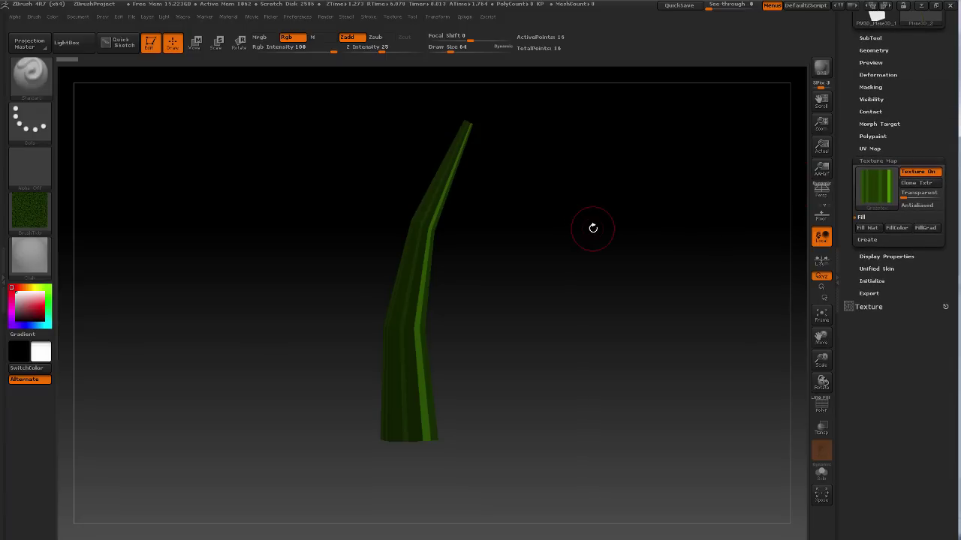
drag(591, 214, 640, 283)
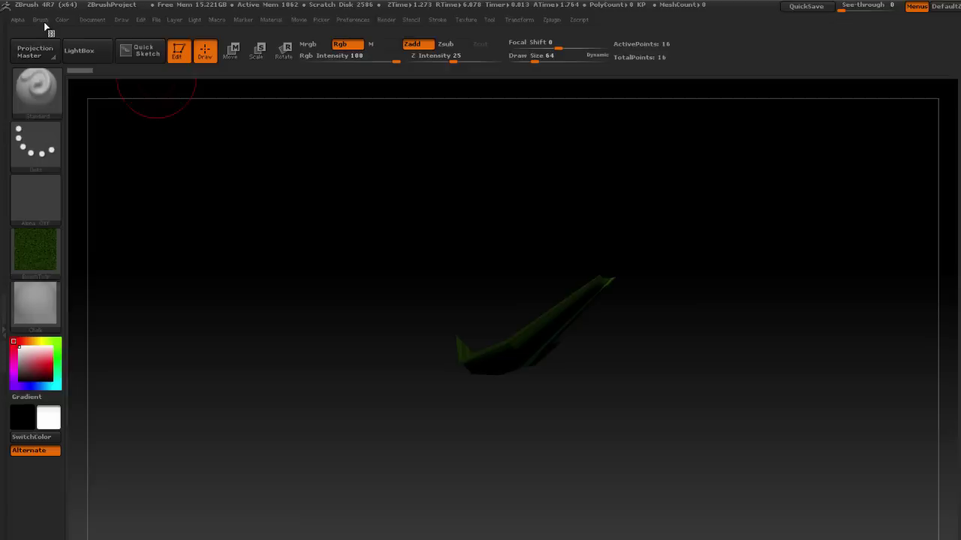
Step: Create a new InsertMesh brush from the grass blade, and make a NanoMesh brush from it
click(40, 20)
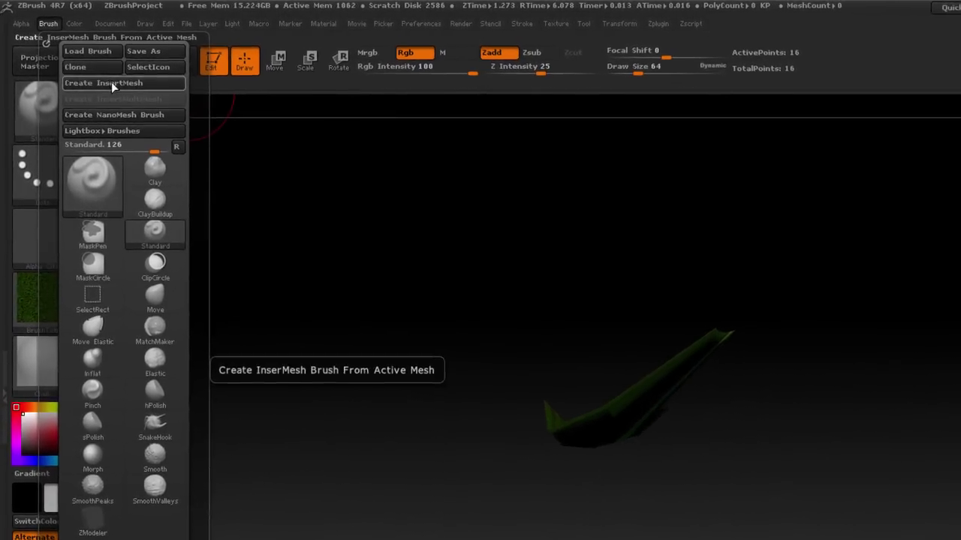
click(118, 84)
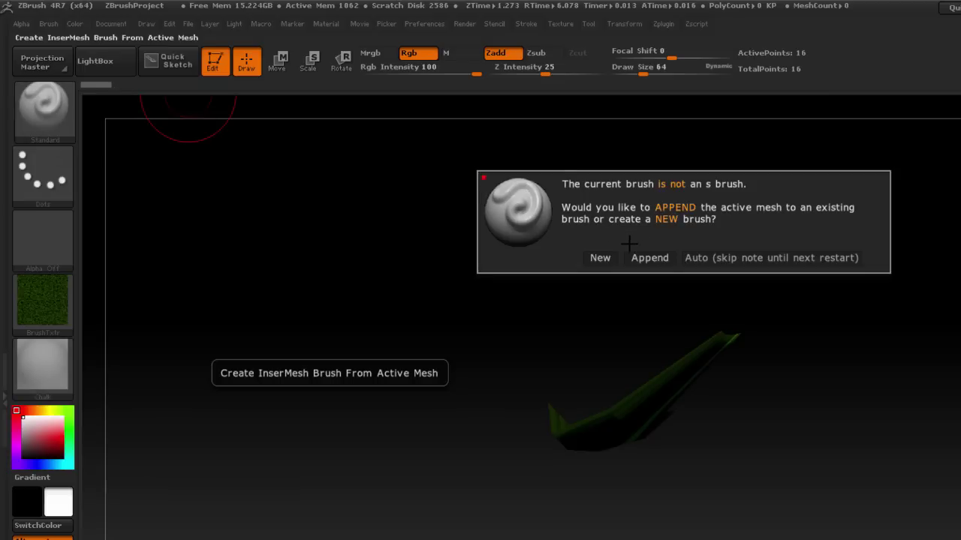
click(608, 257)
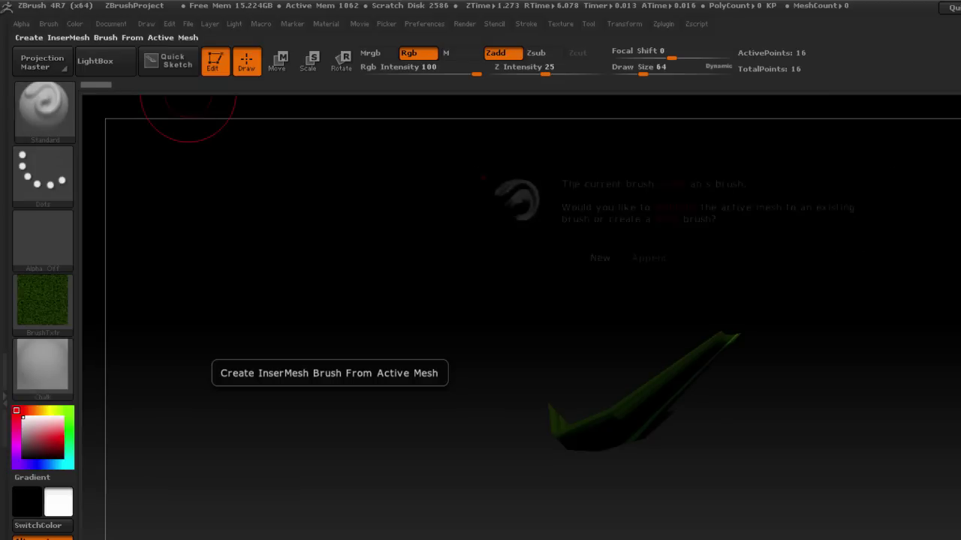
click(49, 24)
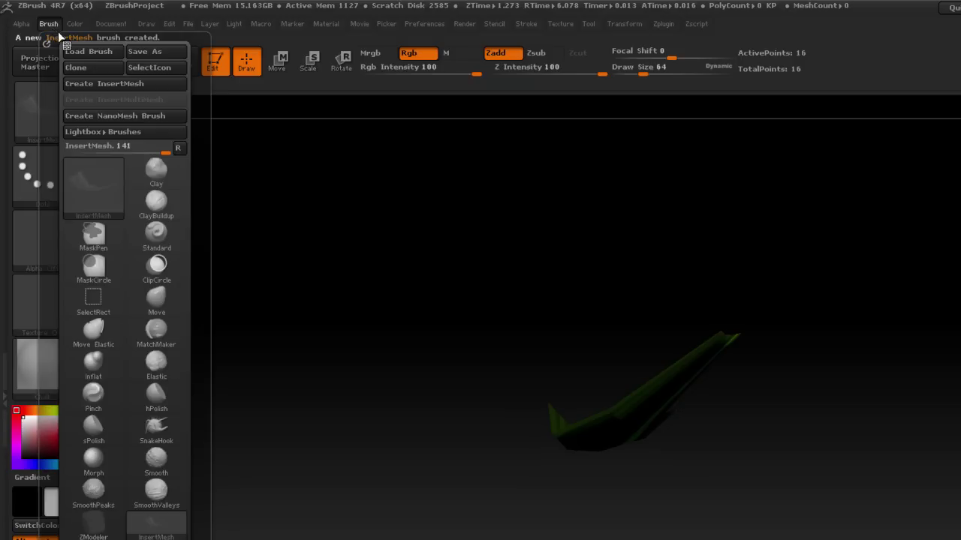
click(116, 116)
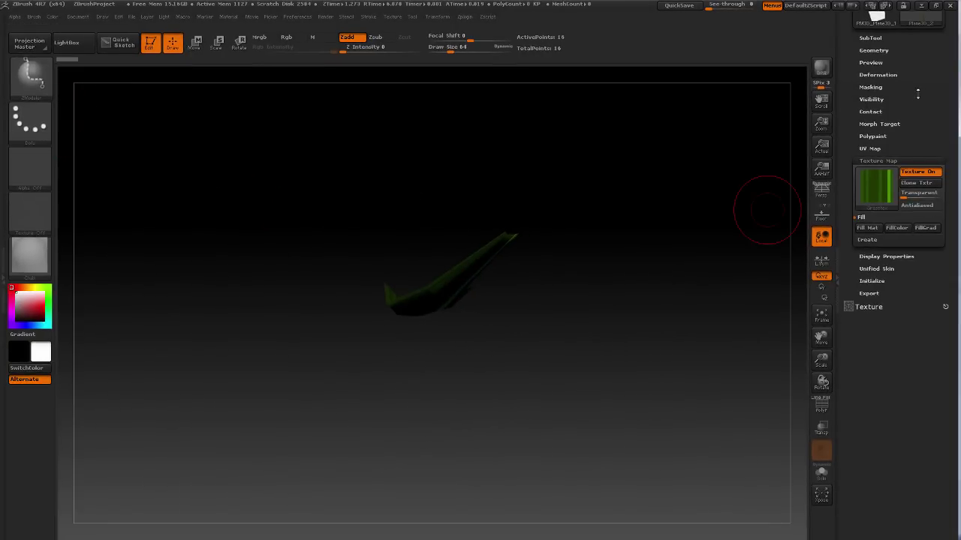
Step: Switch to the Plane3D tool, face it frontally and convert it into a PolyMesh3D
drag(917, 93, 918, 189)
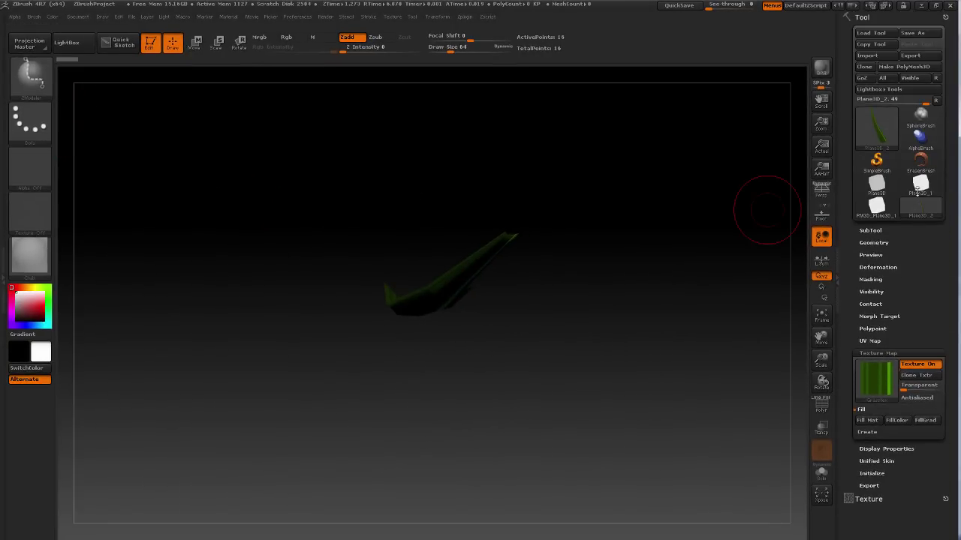
click(876, 184)
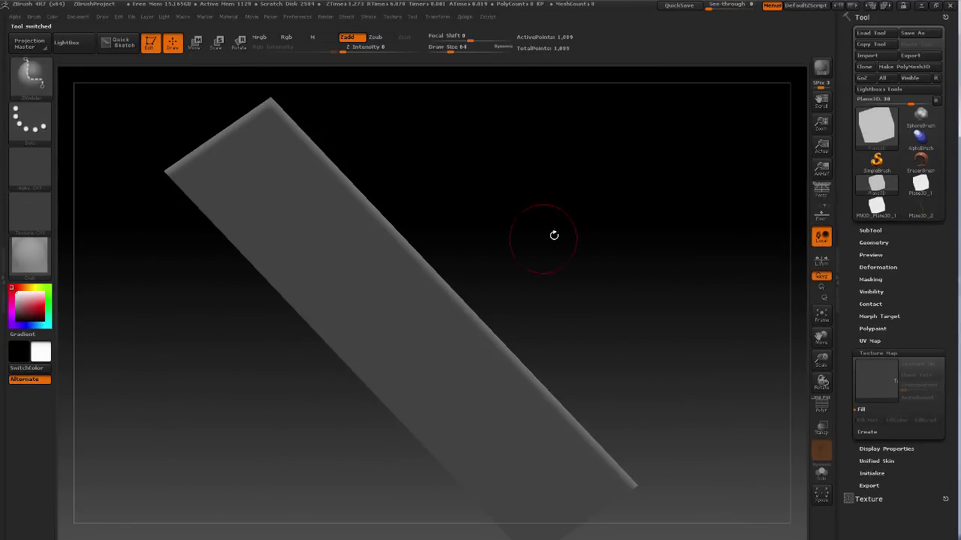
shift+drag(628, 247, 664, 205)
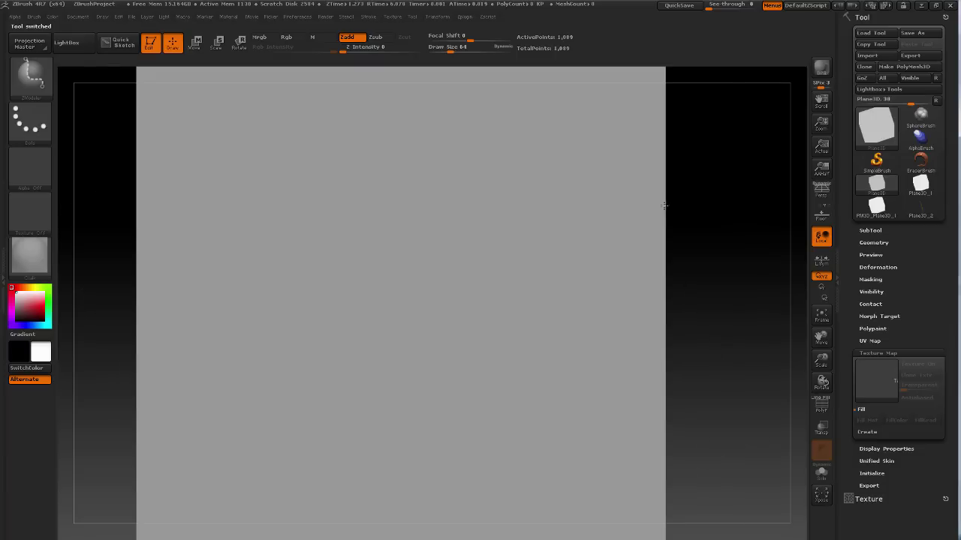
key(f)
click(904, 66)
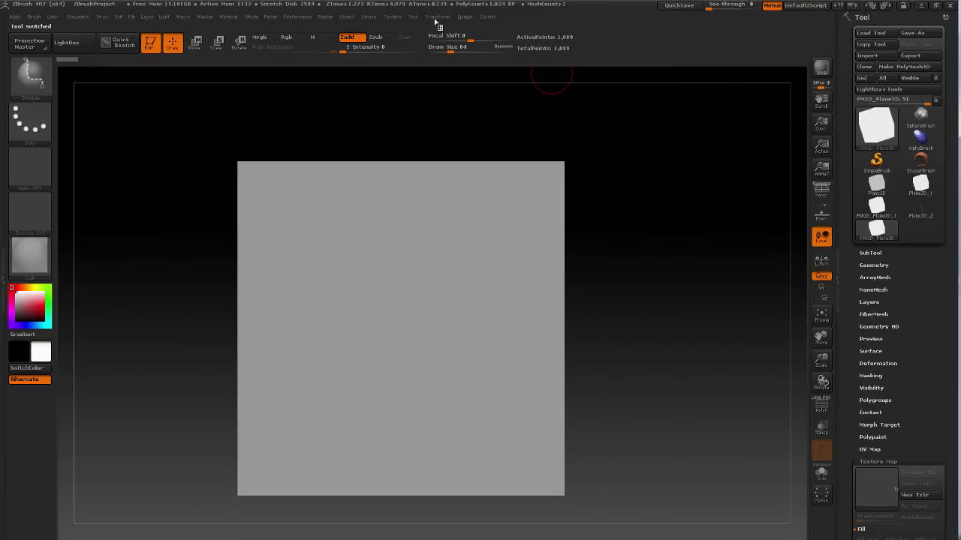
Step: Show the plane's polyframe and insert the grass NanoMesh on it with the Polygroup All target
click(437, 17)
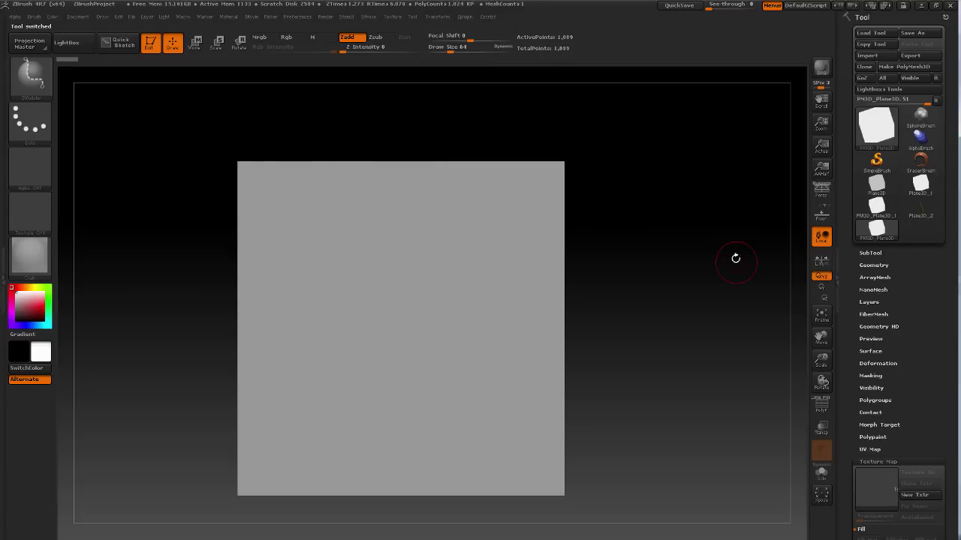
ctrl+right_drag(736, 258, 734, 256)
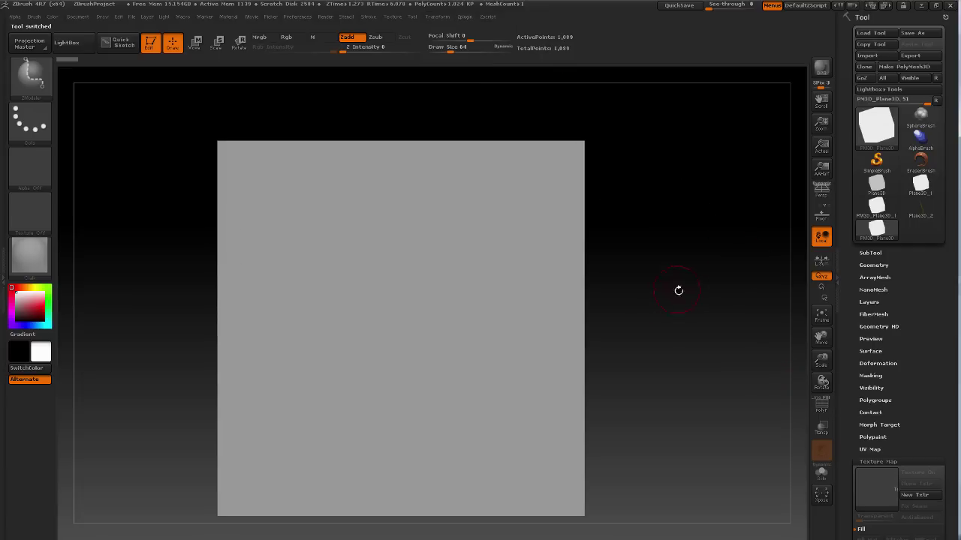
click(823, 406)
alt+right_drag(686, 268, 682, 240)
click(816, 400)
alt+drag(682, 240, 699, 223)
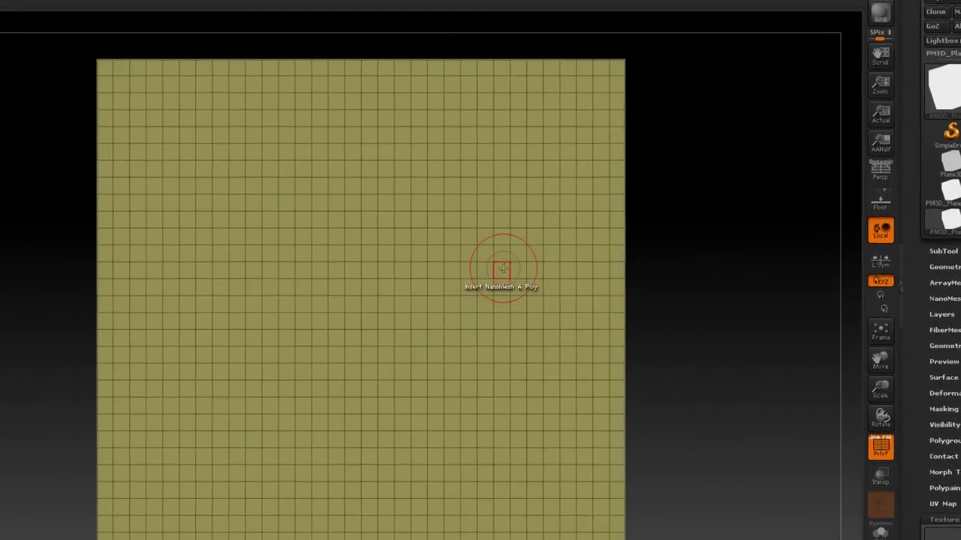
key(space)
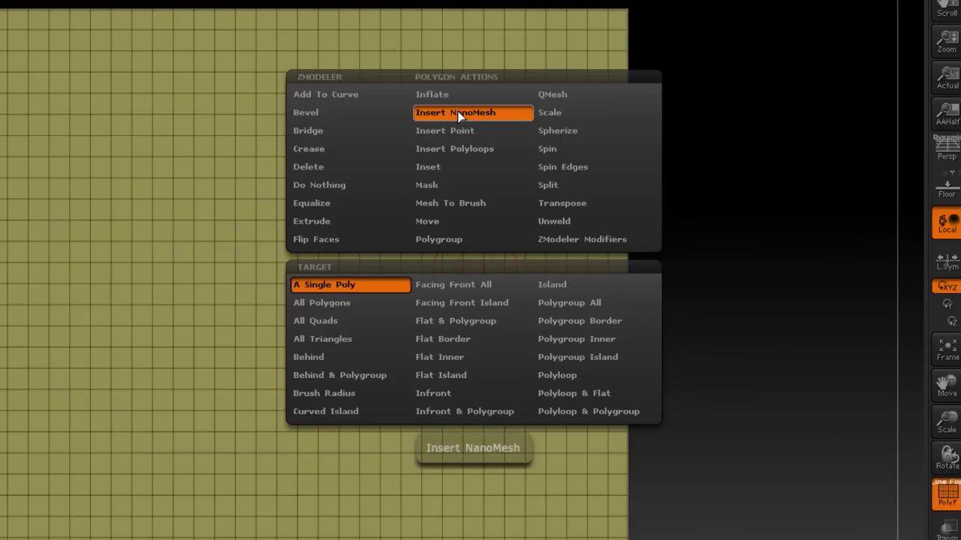
click(587, 305)
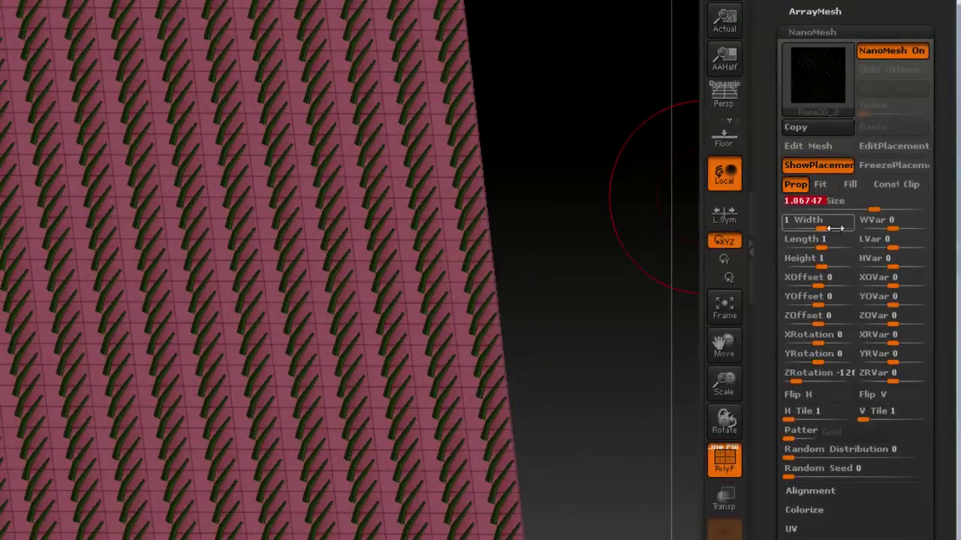
Step: Set NanoMesh width and height to about 1.186, length about 0.709, length variation 100, height variation 48, and Z offset about 0.664 with variation 20
drag(820, 226, 835, 225)
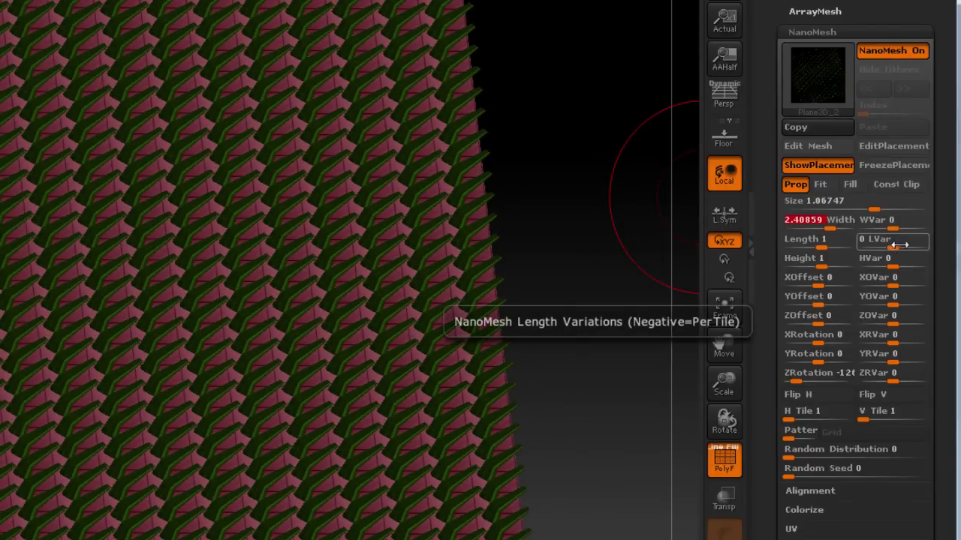
drag(894, 243, 913, 267)
drag(842, 269, 844, 268)
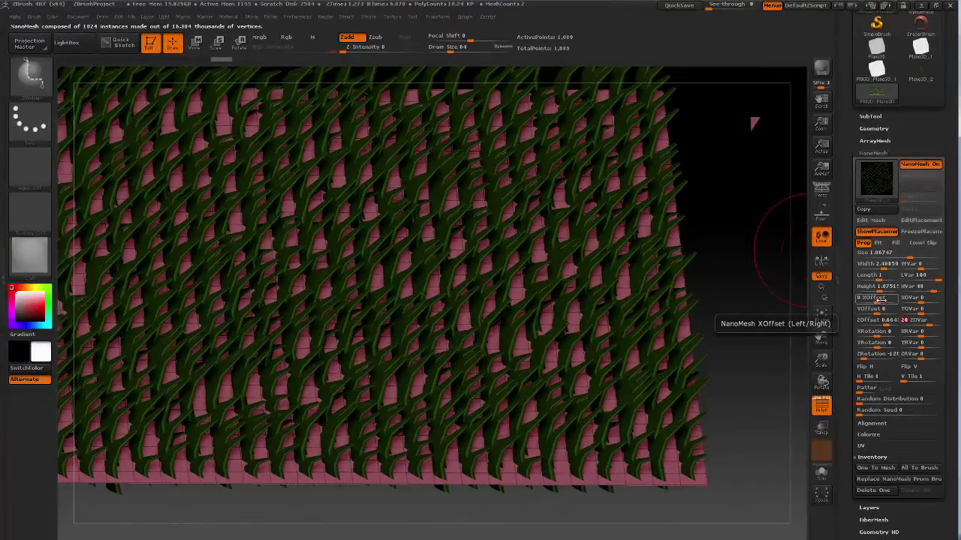
drag(878, 288, 875, 264)
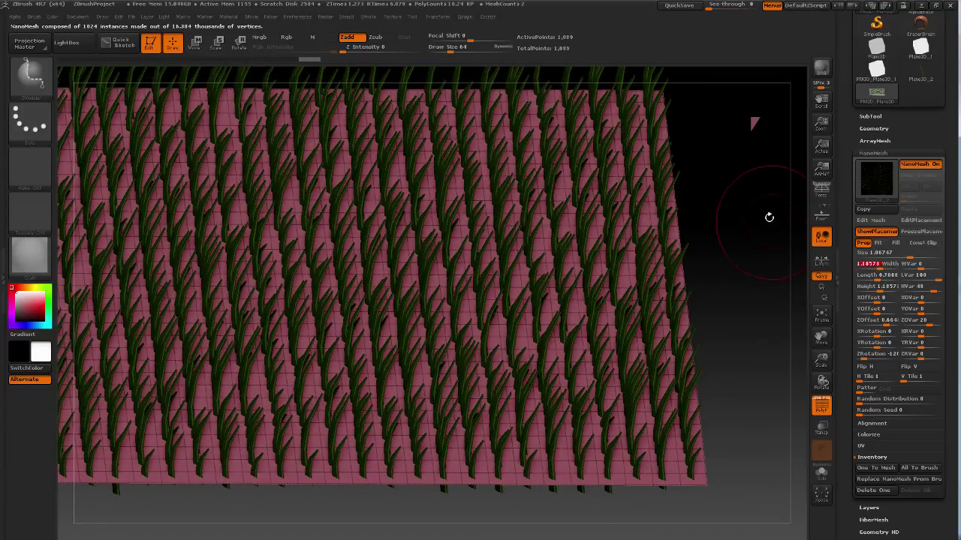
Step: Set the blades' Z rotation to -9, with rotation variations of 20 in X, 13 in Y and 36 in Z
drag(765, 214, 777, 274)
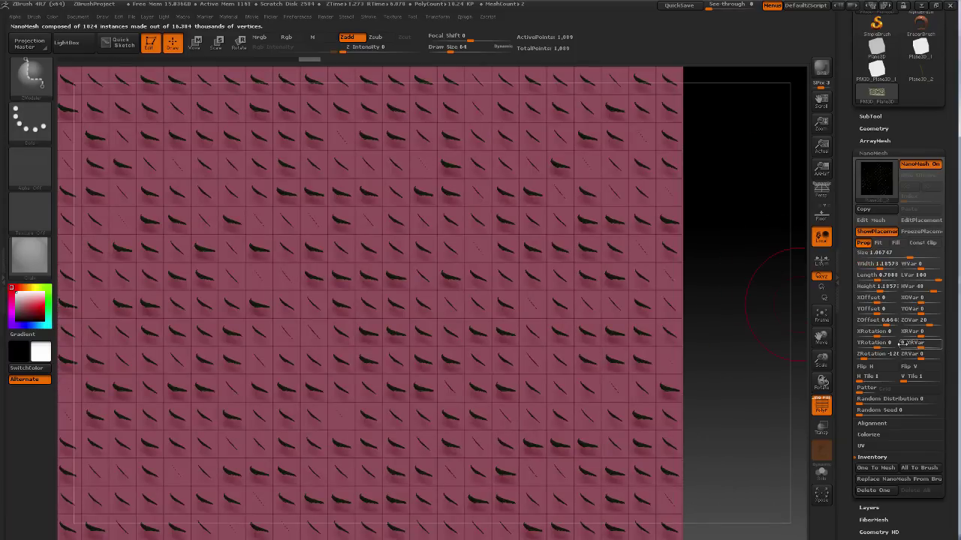
mouse_move(885, 348)
mouse_down()
mouse_move(930, 345)
mouse_move(931, 335)
mouse_move(917, 355)
mouse_move(874, 358)
mouse_up()
mouse_move(725, 217)
alt+mouse_down()
mouse_move(727, 199)
mouse_move(739, 225)
alt+mouse_up()
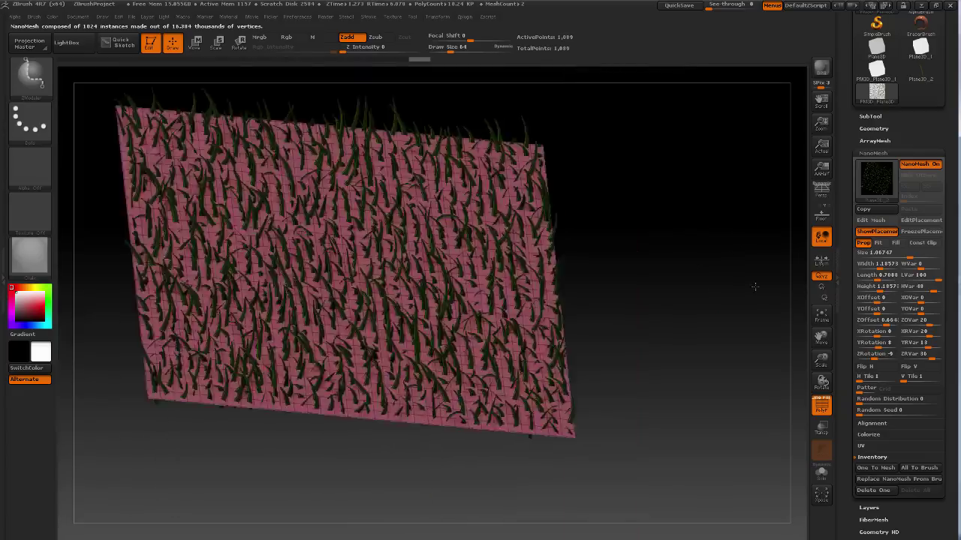
drag(755, 286, 737, 247)
Step: Set the NanoMesh size to about 0.634 and the blade length to about 3.548
drag(910, 257, 862, 280)
mouse_move(757, 325)
mouse_down()
mouse_move(751, 348)
mouse_move(768, 319)
mouse_up()
drag(864, 277, 891, 277)
mouse_move(765, 266)
mouse_down()
mouse_move(761, 228)
mouse_move(772, 303)
mouse_move(758, 257)
mouse_up()
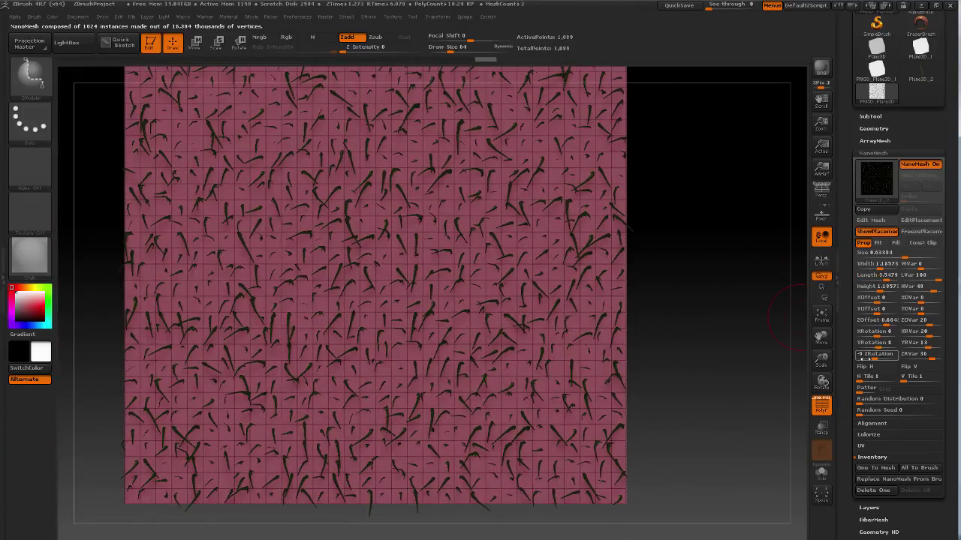
Step: Set the grass's random distribution to about 11.8, Z rotation variation to 77 and Y rotation variation to 26
drag(857, 398, 890, 404)
shift+drag(725, 258, 832, 304)
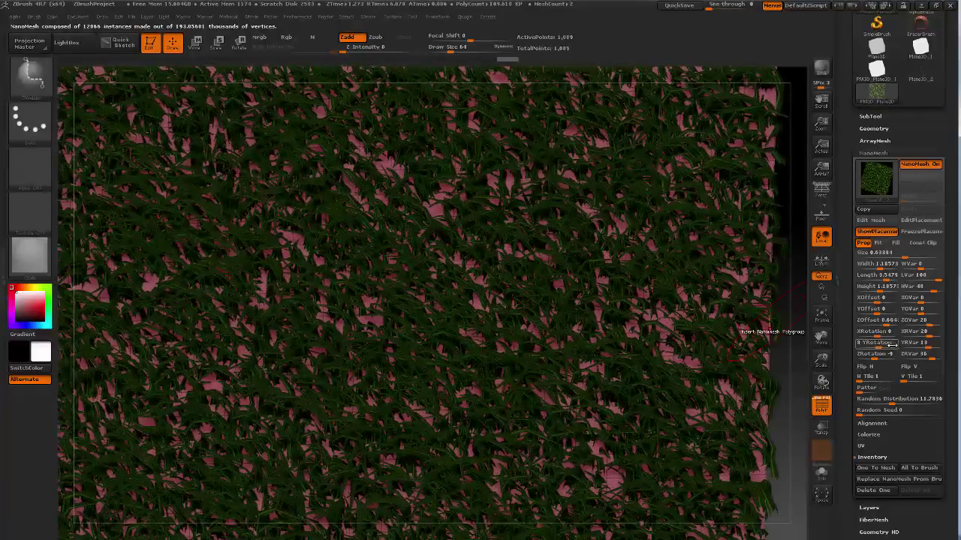
drag(936, 358, 930, 346)
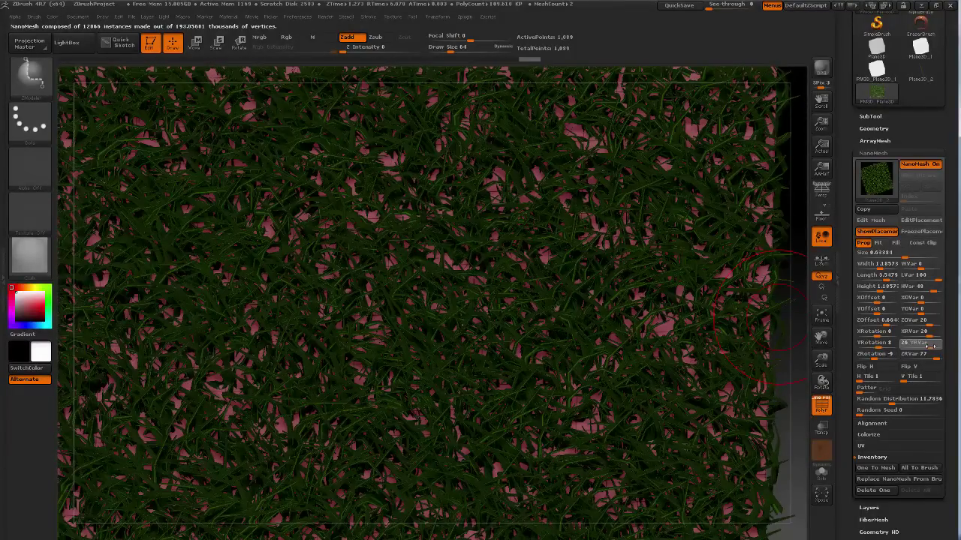
alt+drag(801, 344, 755, 188)
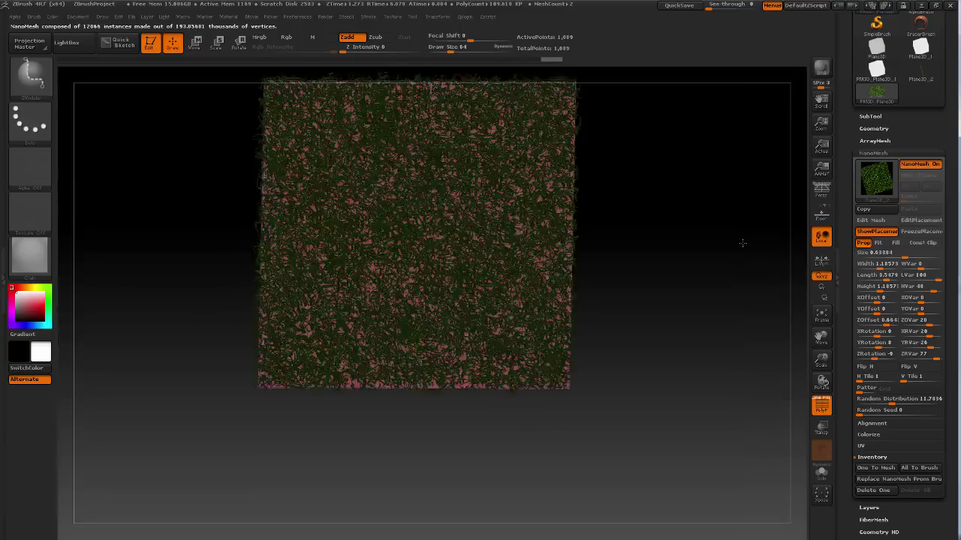
key(f)
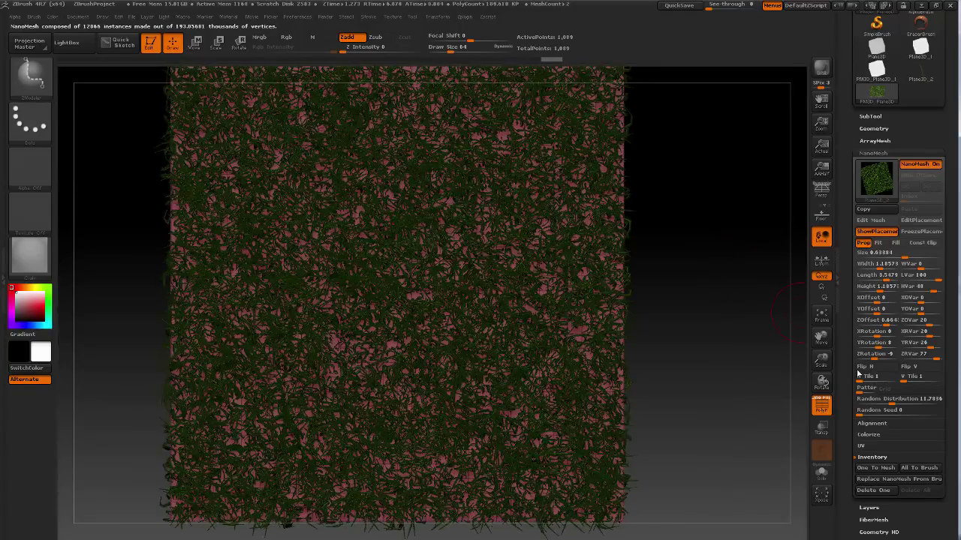
Step: Set the horizontal tile to 2, the pattern to Diagonal Lines and the random distribution to about 70.65
click(868, 379)
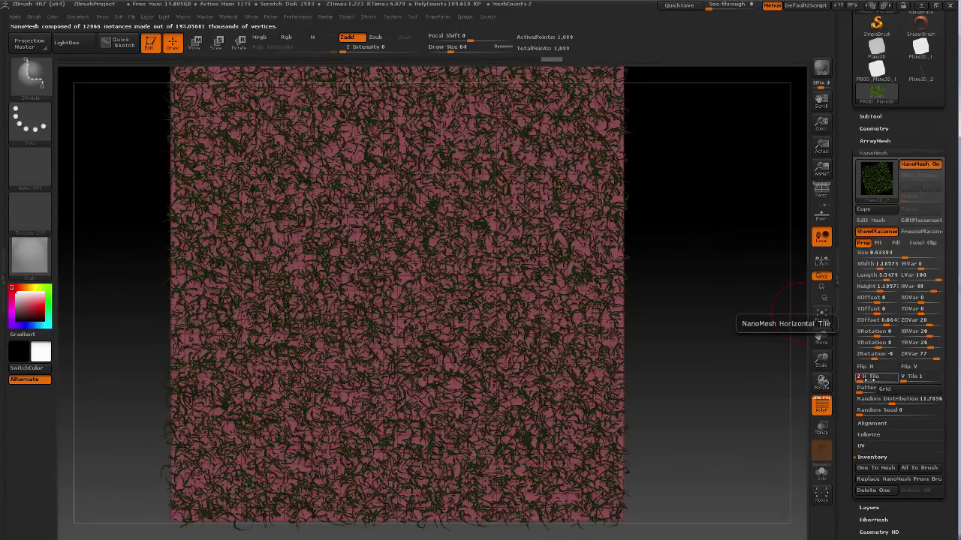
drag(865, 388, 874, 390)
drag(703, 322, 717, 293)
drag(894, 401, 906, 403)
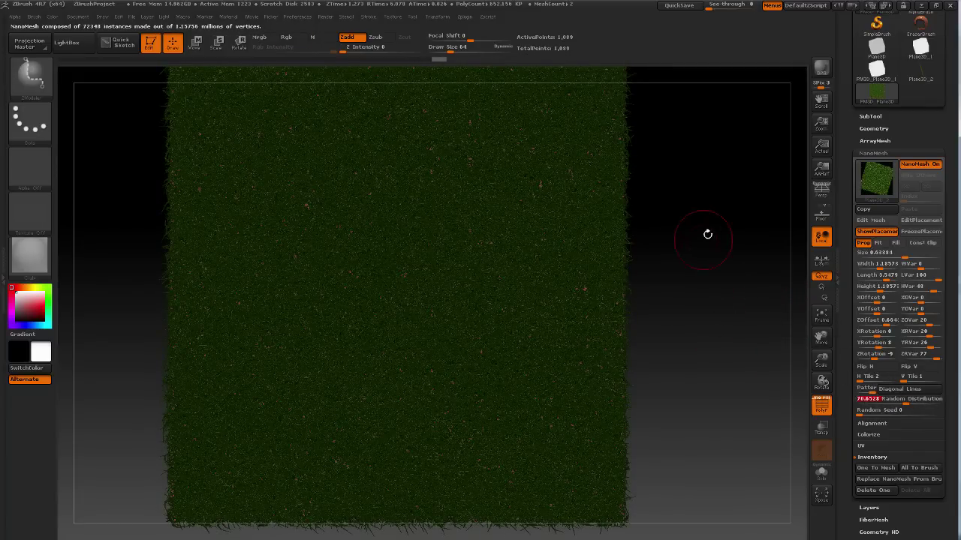
alt+drag(735, 270, 728, 263)
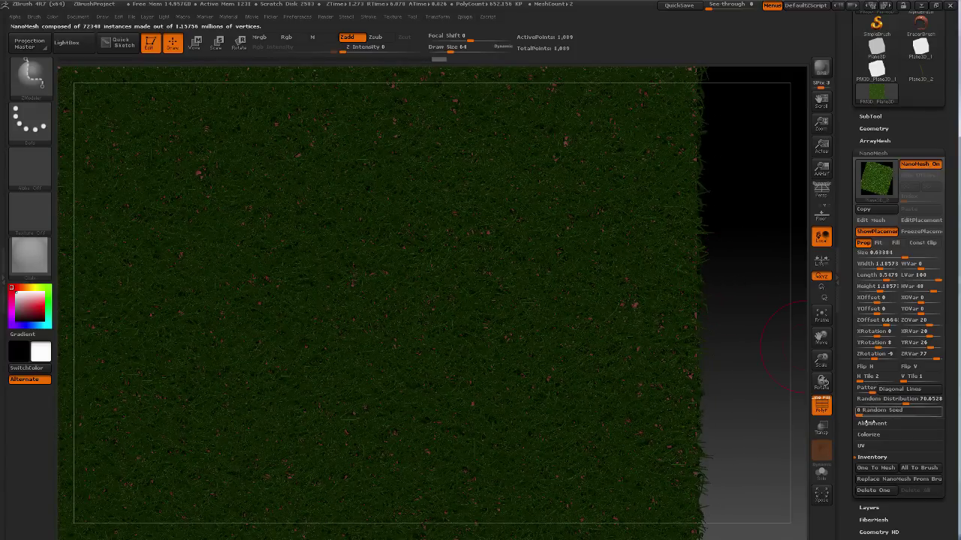
Step: Review the NanoMesh Colorize options and inspect the dense grass on the plane up close
scroll(846, 422, down, 3)
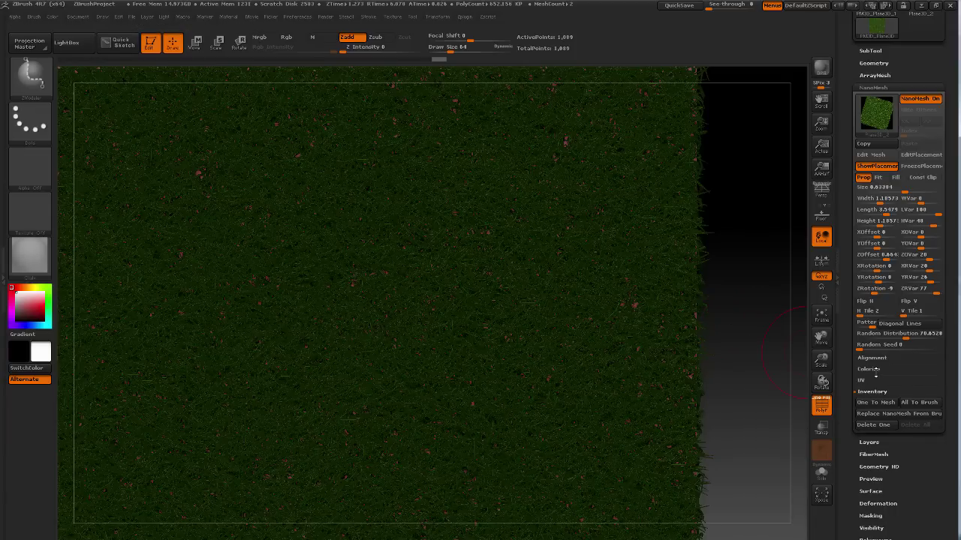
scroll(853, 361, down, 1)
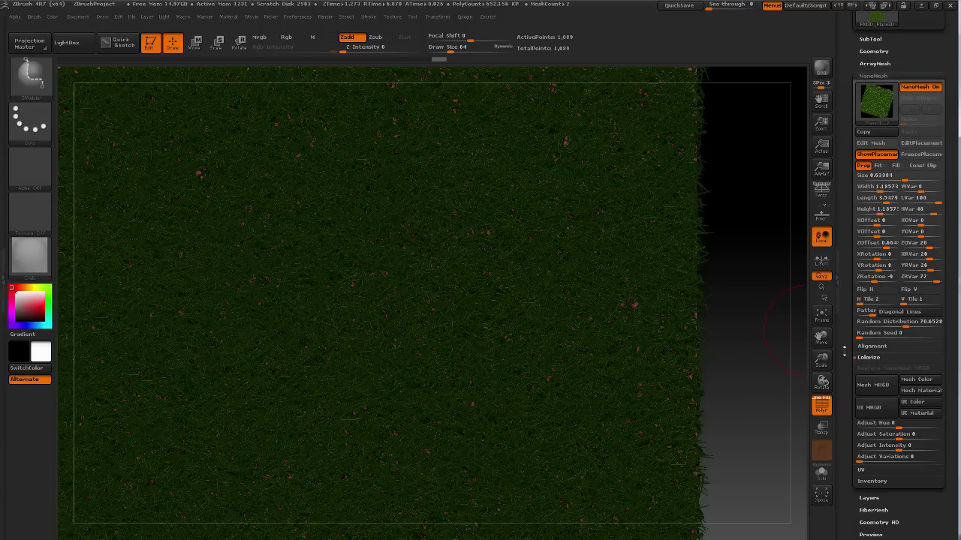
scroll(845, 319, down, 2)
click(867, 325)
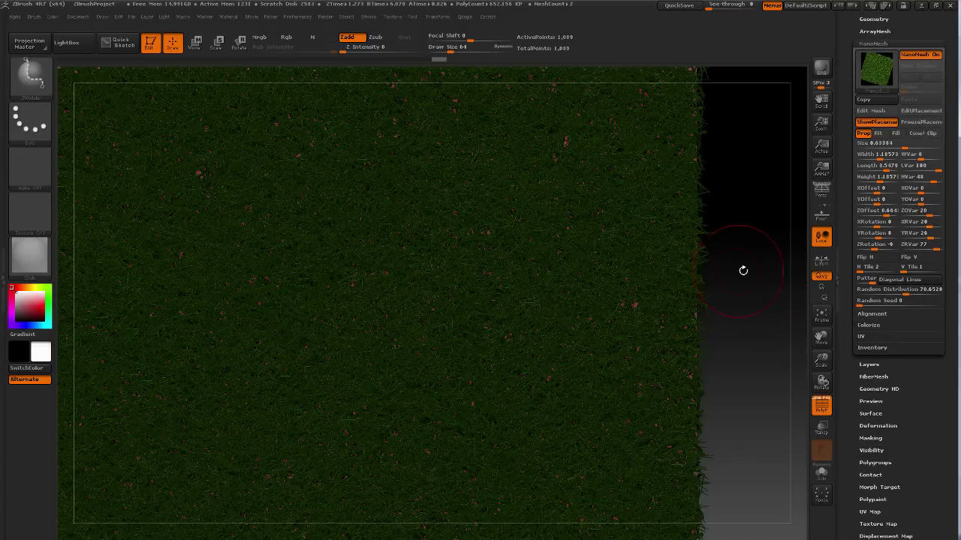
drag(751, 255, 761, 287)
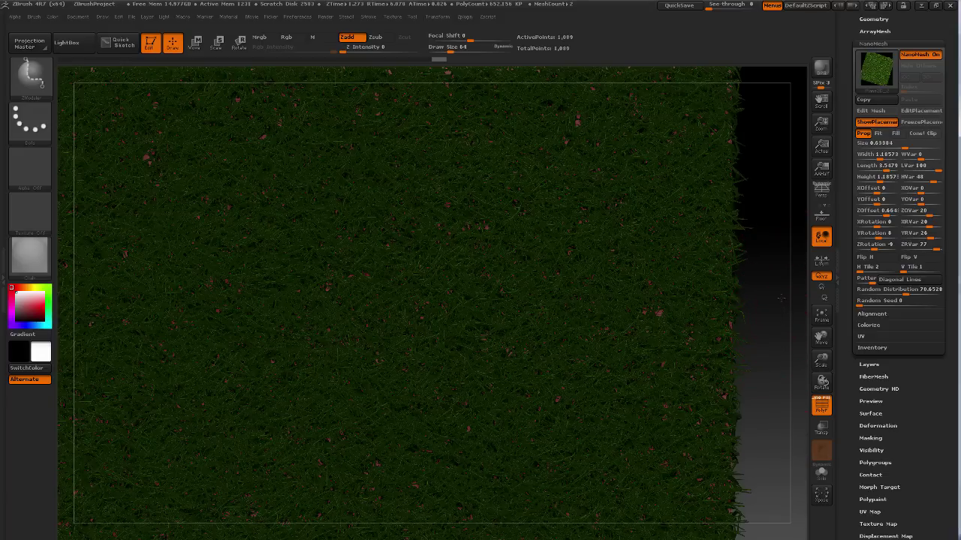
Step: Turn off proportional sizing and resize the document to 4096 by 4096, keeping the whole canvas in view
alt+drag(781, 298, 753, 293)
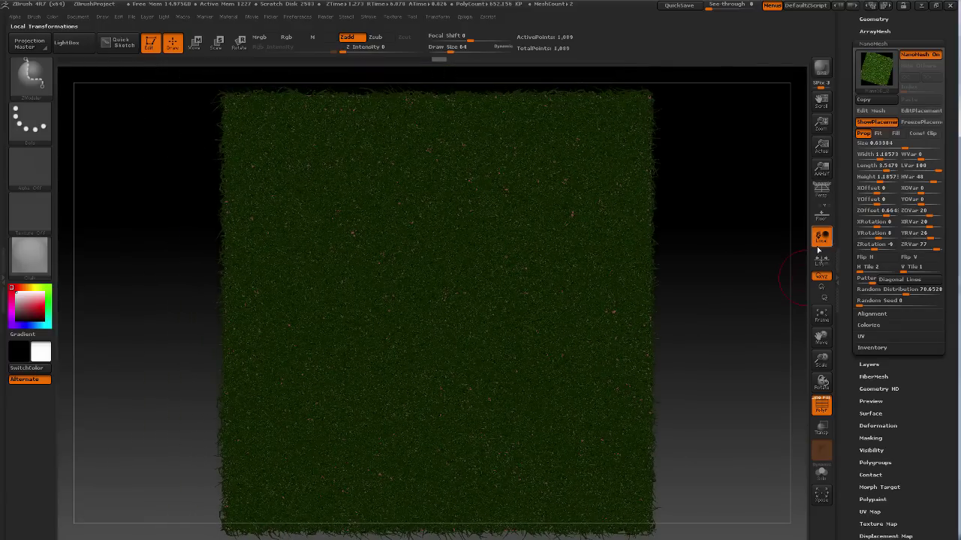
scroll(859, 278, up, 3)
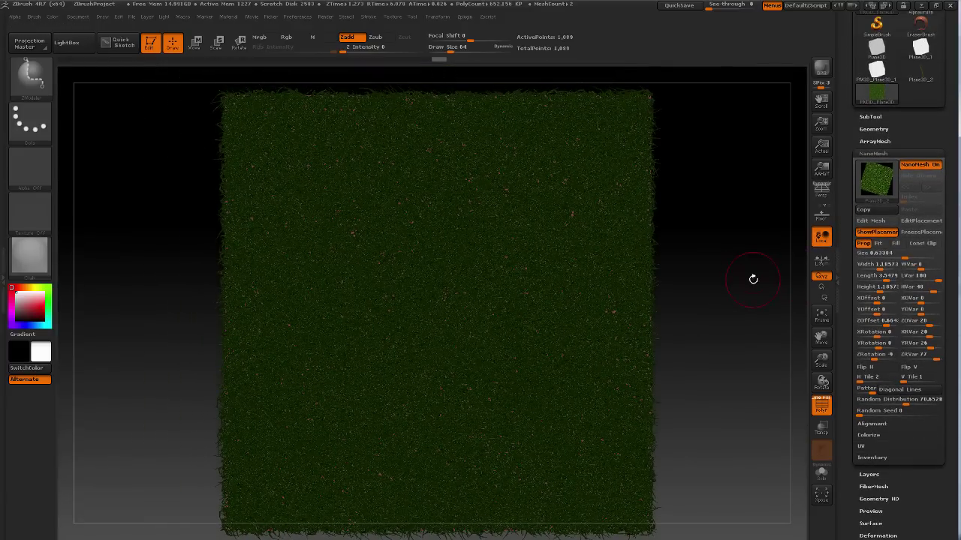
click(81, 18)
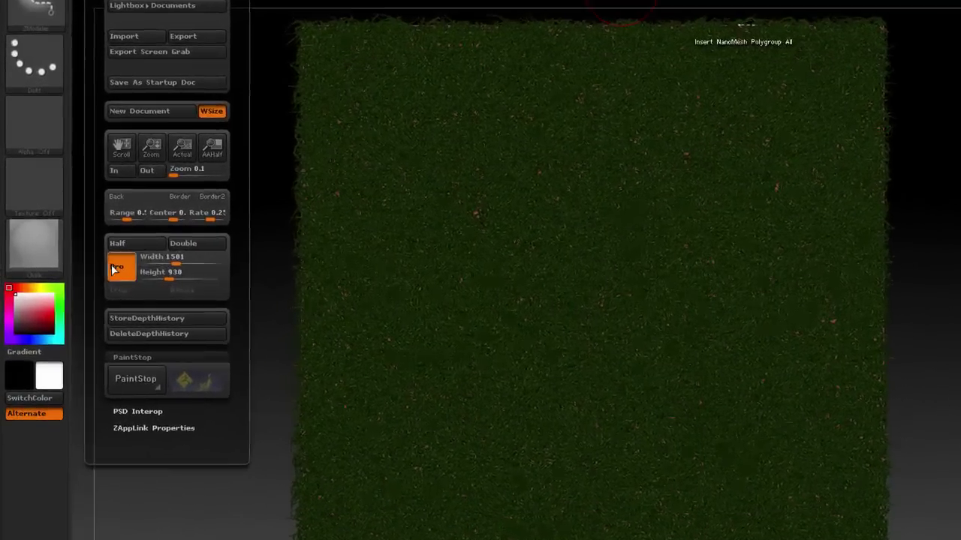
click(167, 258)
text(40)
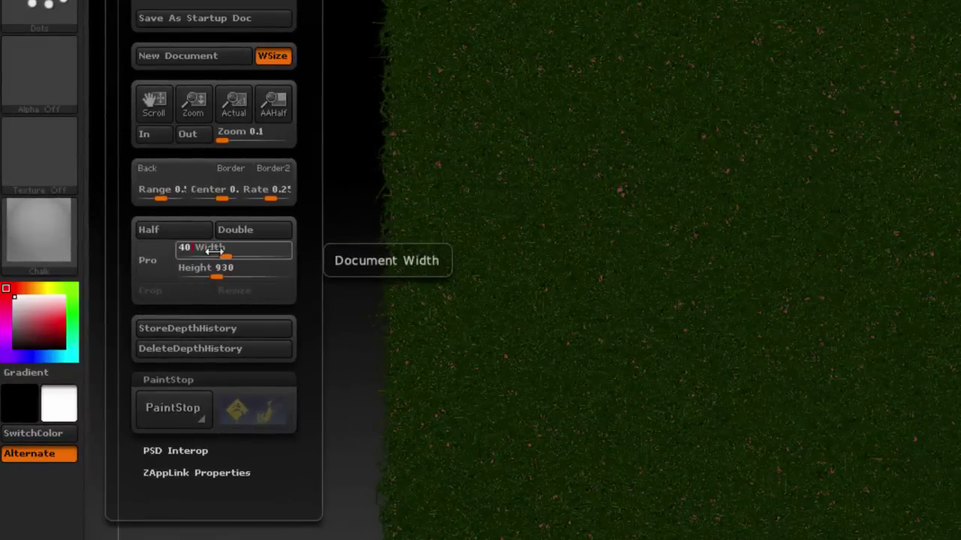
text(96)
key(Tab)
text(4096)
key(Return)
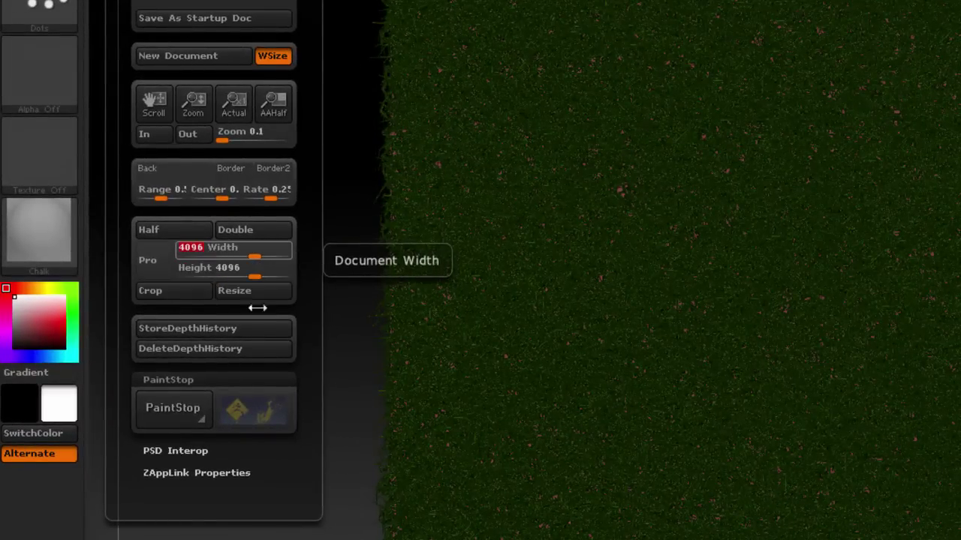
click(256, 291)
click(869, 339)
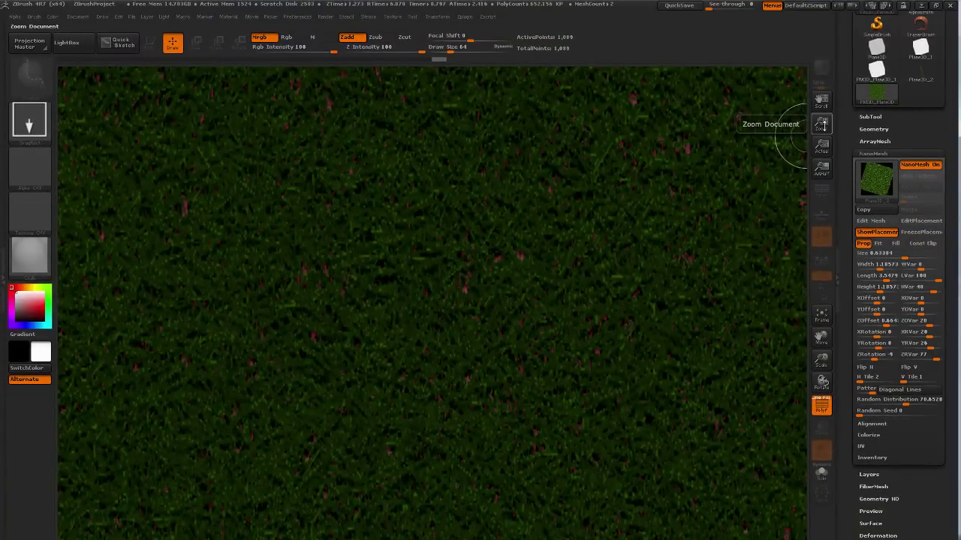
drag(821, 124, 515, 266)
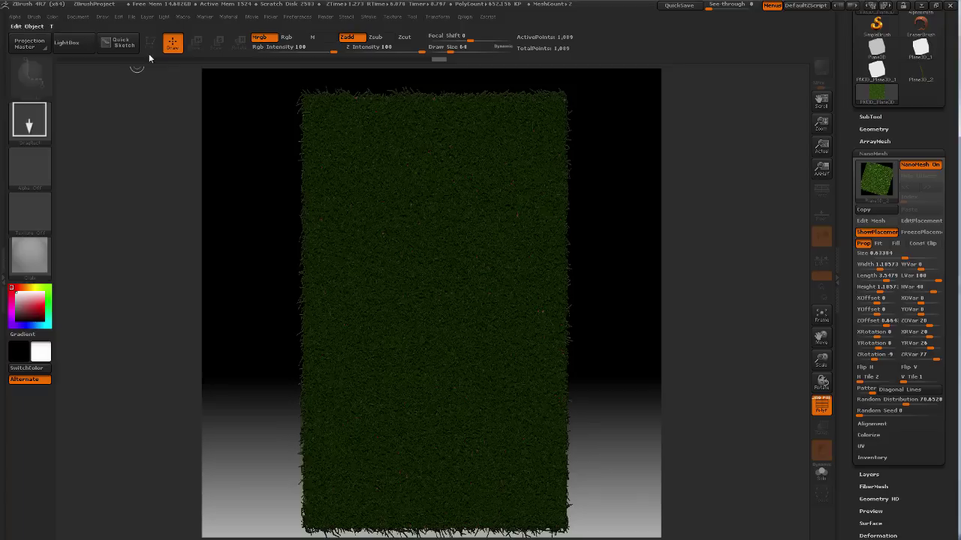
Step: Set the document background colour to black and its gradient range to 0
click(75, 16)
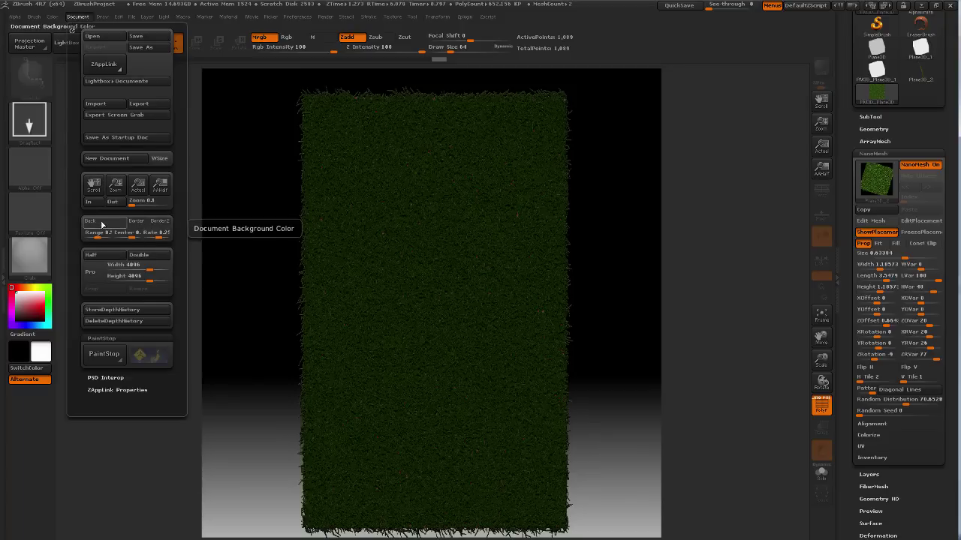
drag(44, 295, 20, 350)
click(79, 18)
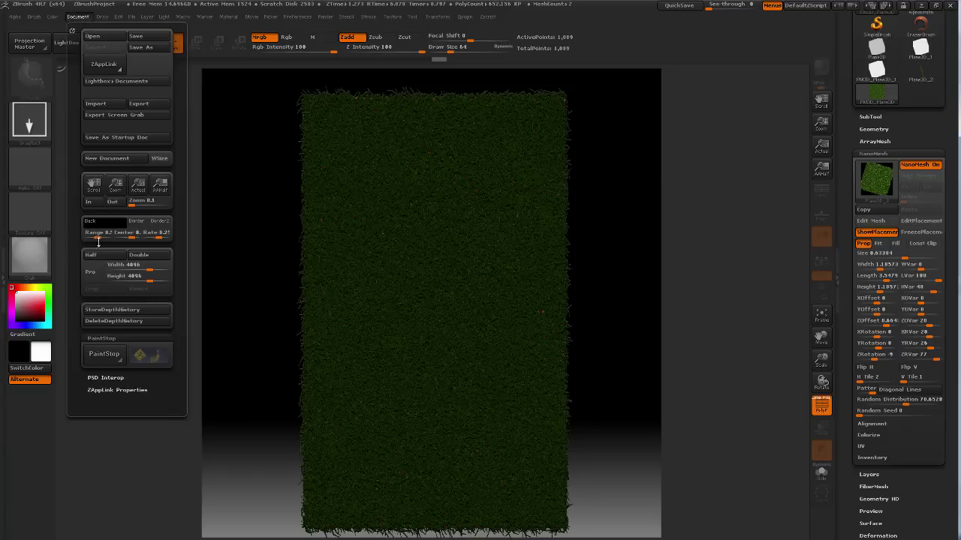
drag(72, 236, 83, 238)
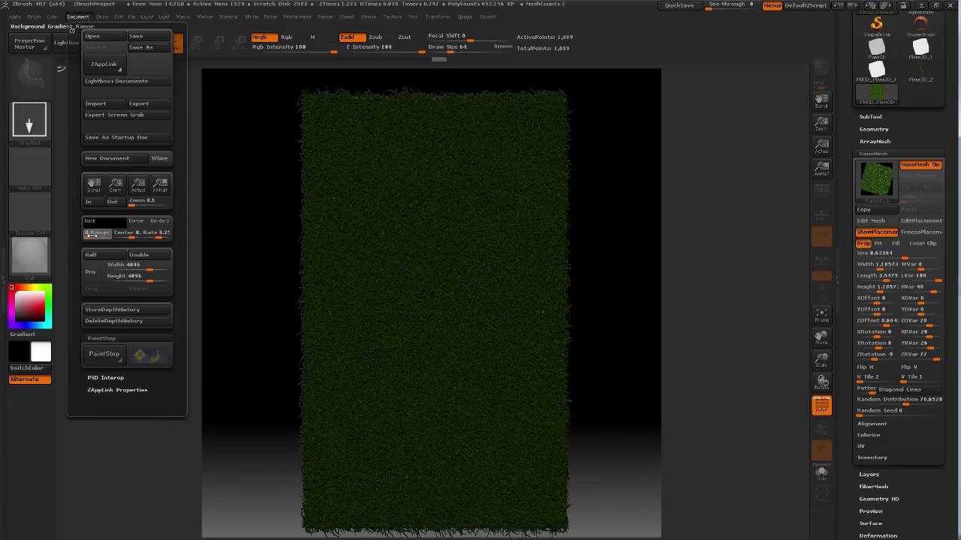
key(Return)
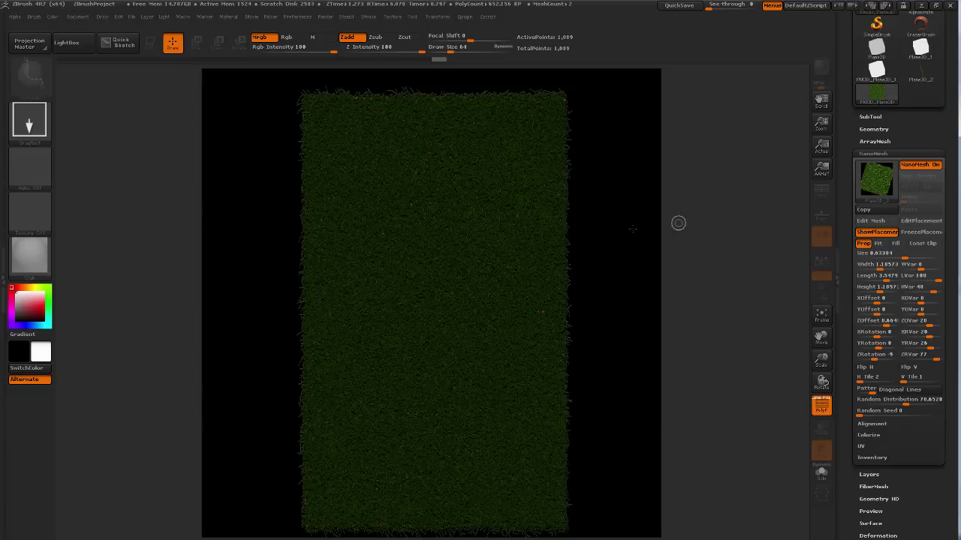
Step: Clear the canvas, redraw the grass plane in its centre and put it in edit mode
key(ctrl+n)
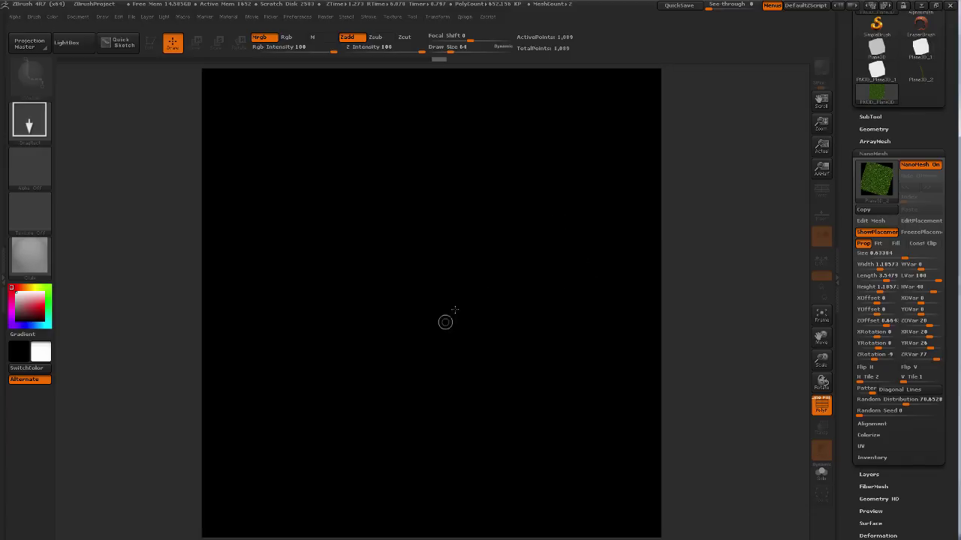
mouse_move(434, 285)
mouse_down()
mouse_move(438, 367)
mouse_move(566, 338)
mouse_up()
key(t)
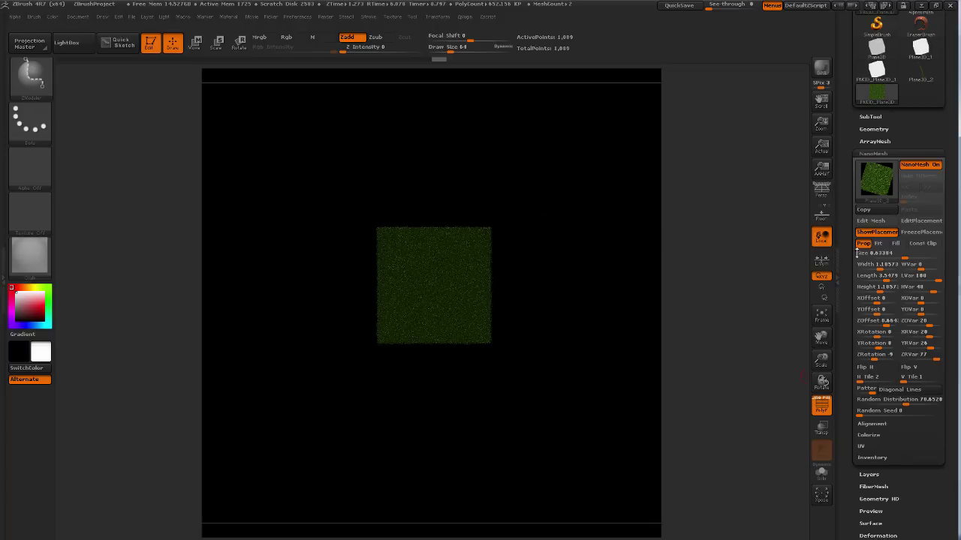
Step: Turn off the NanoMesh display and fit the bare plane exactly to the document, facing the camera
click(924, 165)
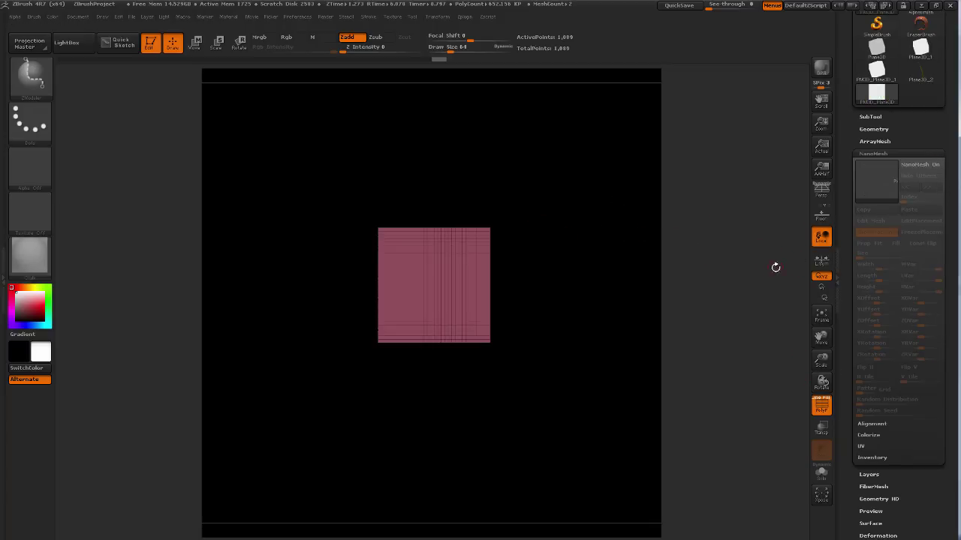
click(822, 319)
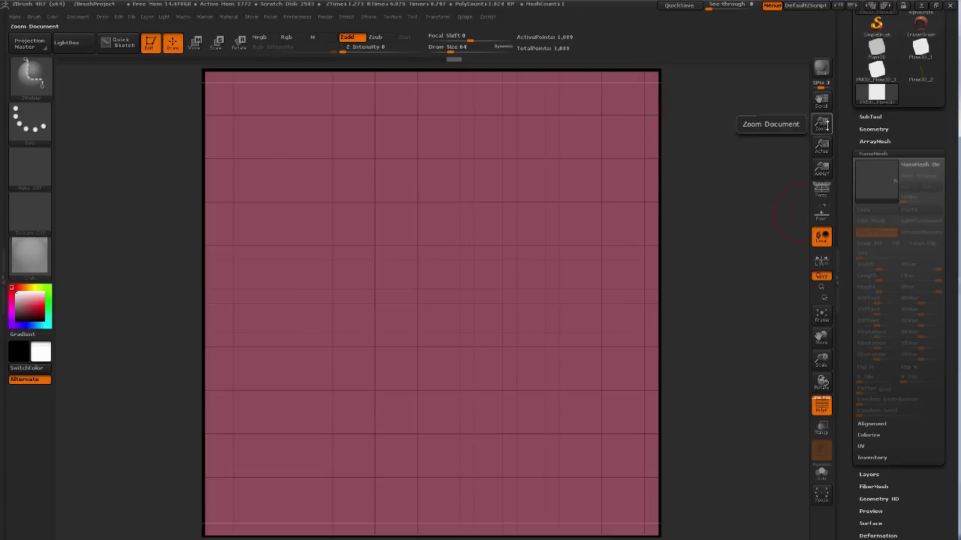
drag(822, 124, 822, 119)
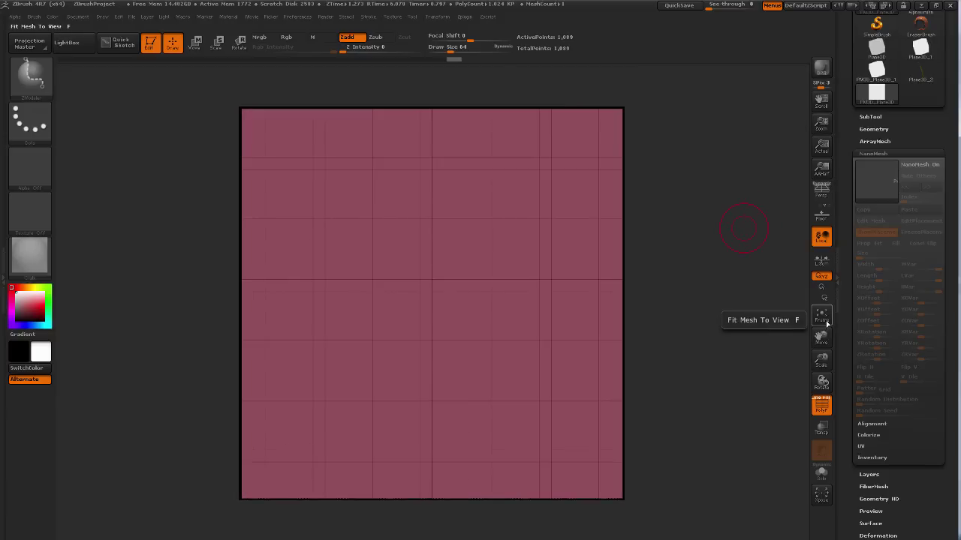
drag(690, 276, 724, 232)
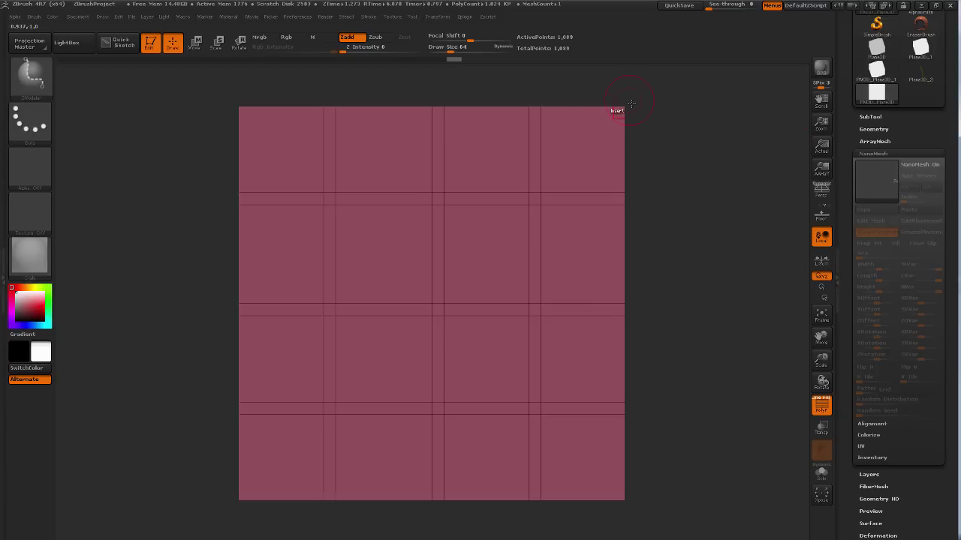
mouse_move(821, 123)
mouse_down()
mouse_move(811, 129)
mouse_move(822, 121)
mouse_up()
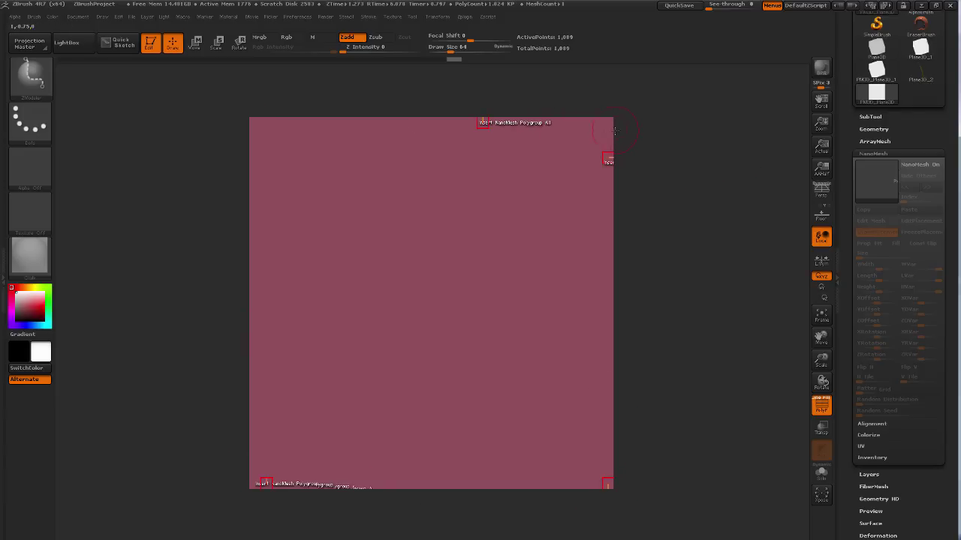
Step: Offset the plane by 100 on the X axis and by 100 on the Y axis with the Deformation tools
drag(879, 143, 888, 30)
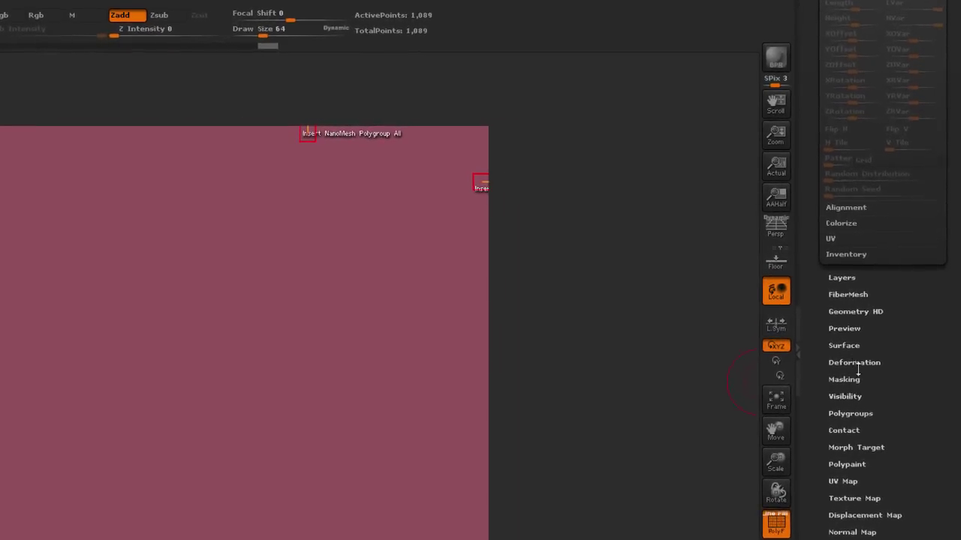
click(855, 364)
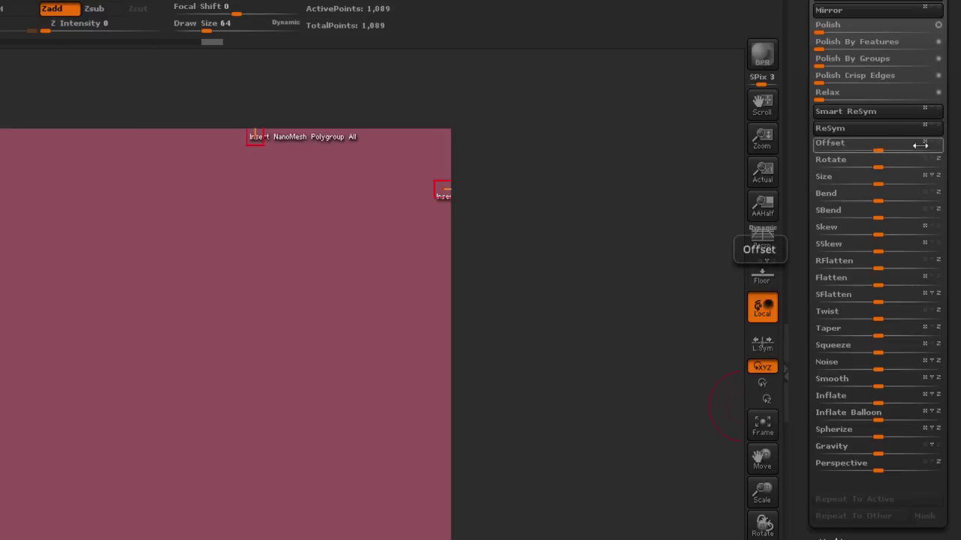
click(881, 148)
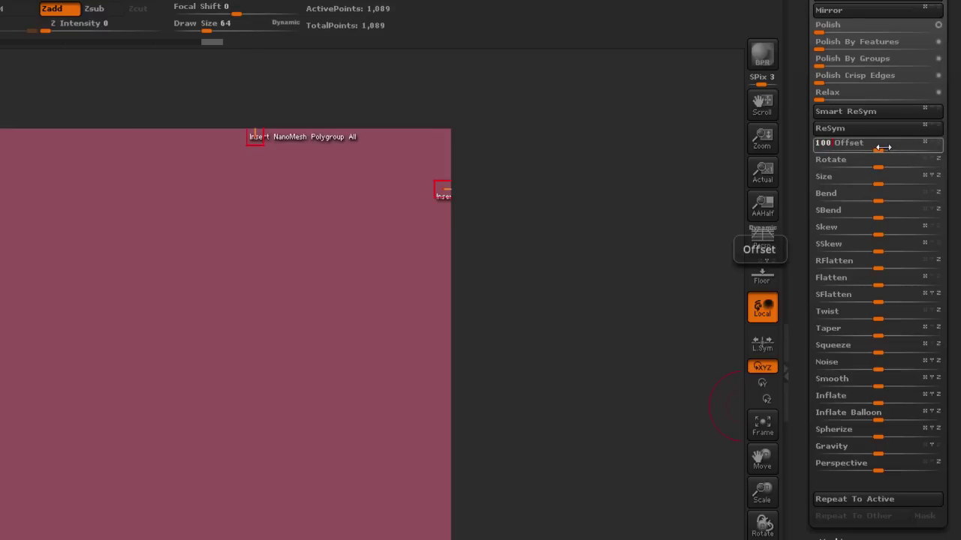
drag(882, 147, 884, 148)
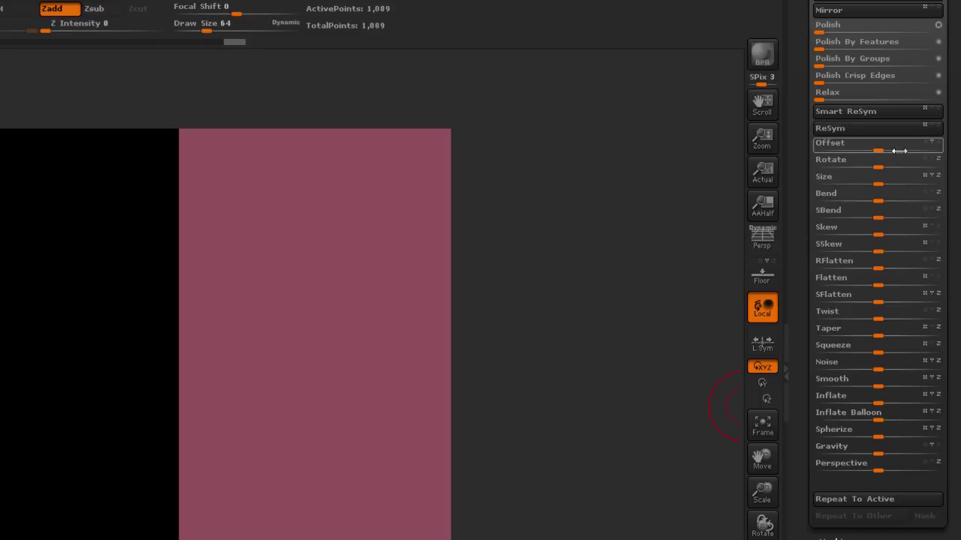
click(874, 147)
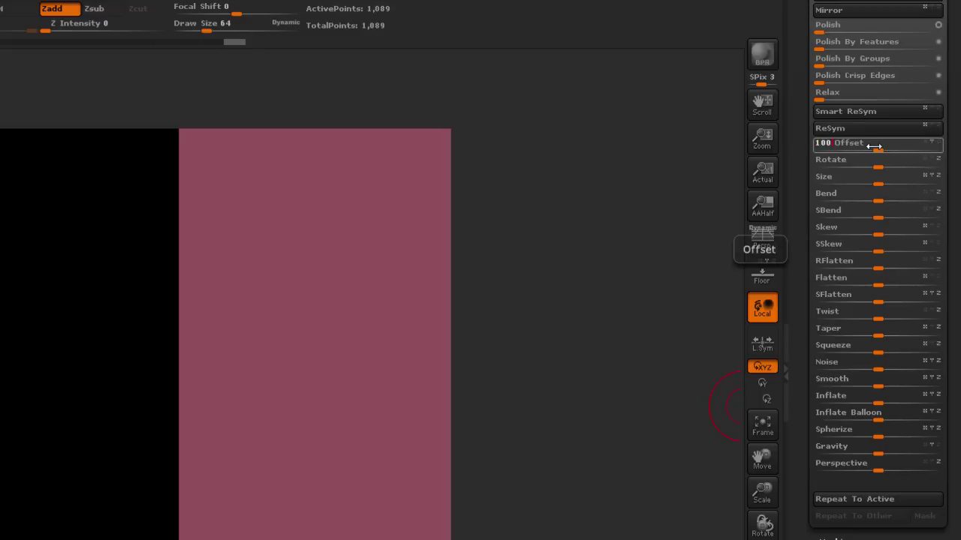
drag(874, 146, 875, 146)
Step: Turn the NanoMesh grass back on for the offset plane
drag(804, 45, 800, 234)
click(900, 377)
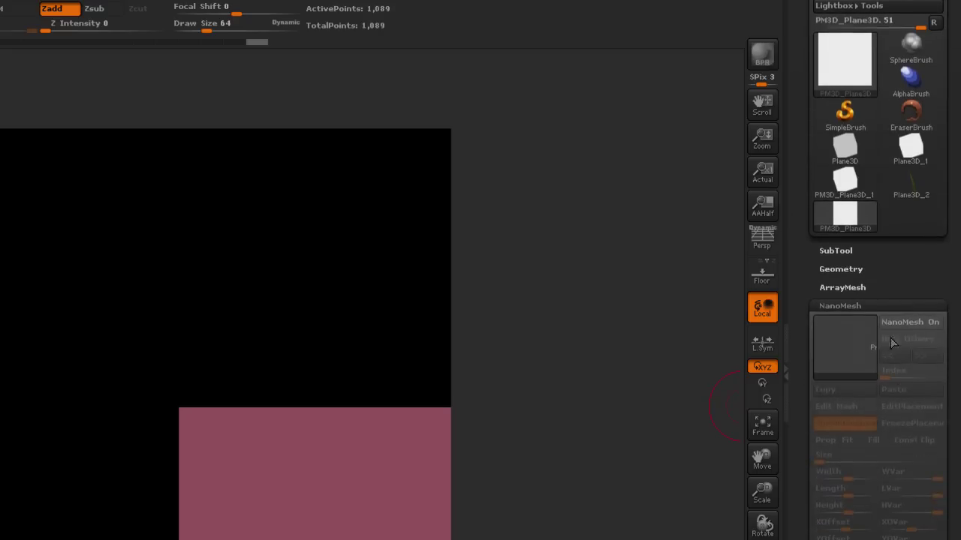
click(909, 295)
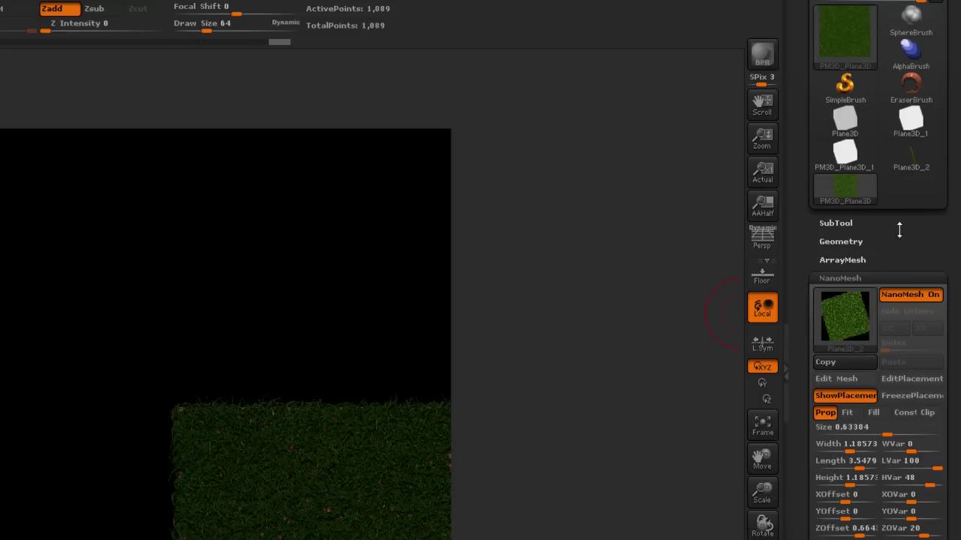
drag(901, 230, 884, 159)
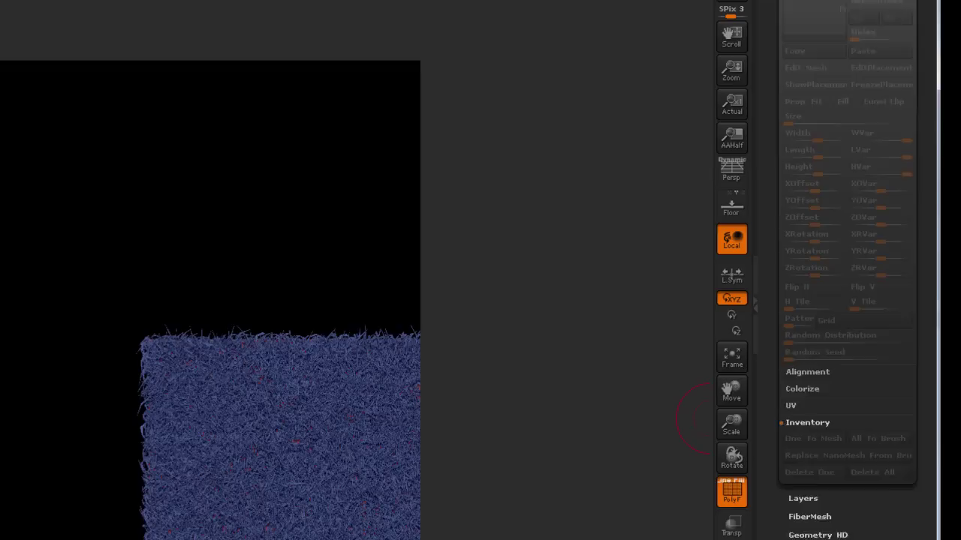
Step: Apply the Grasstex texture to the converted grass mesh as its texture map
scroll(879, 481, down, 5)
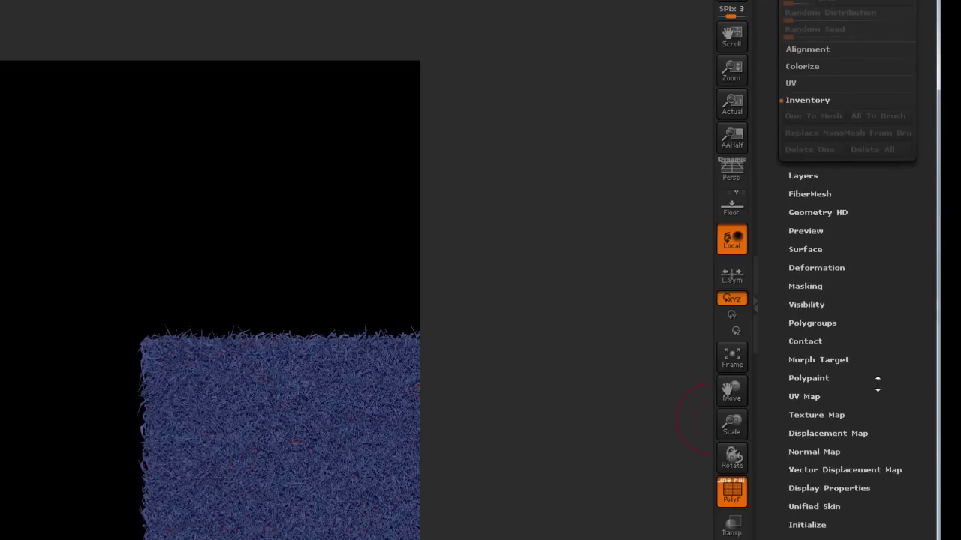
drag(878, 384, 878, 373)
click(833, 404)
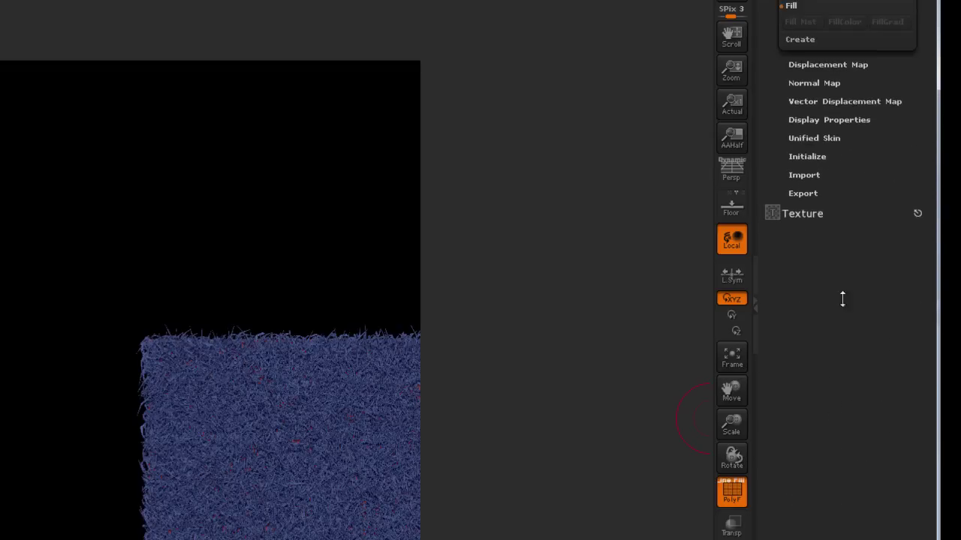
drag(915, 154, 898, 259)
click(823, 52)
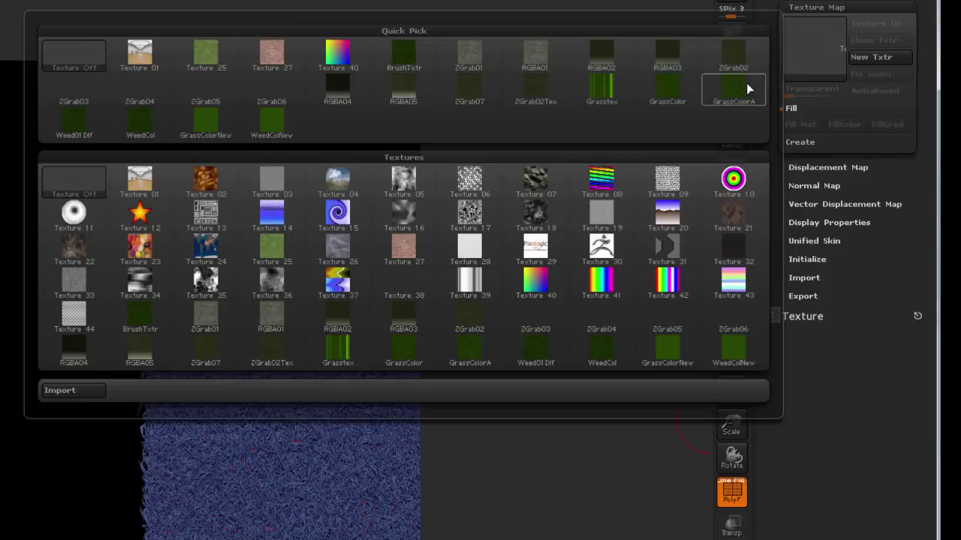
click(596, 93)
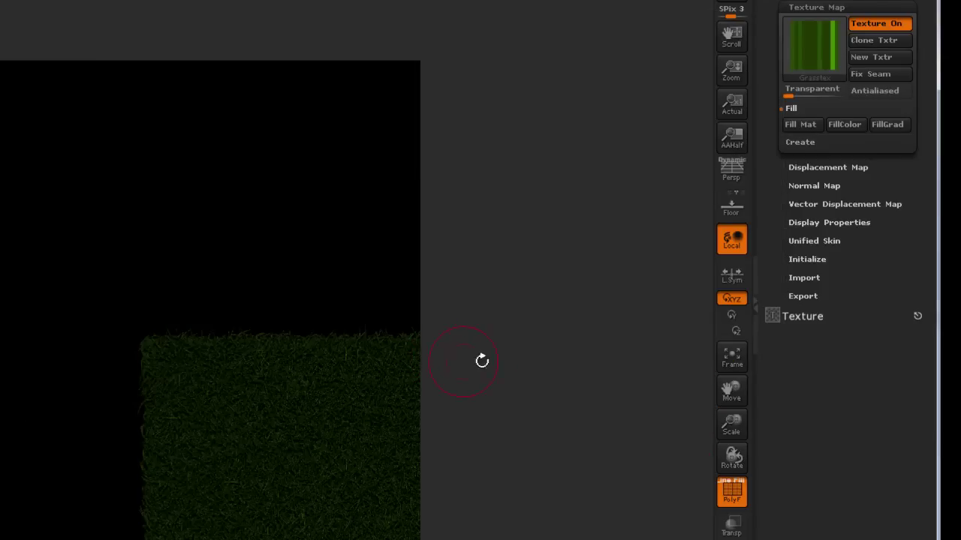
scroll(882, 54, up, 10)
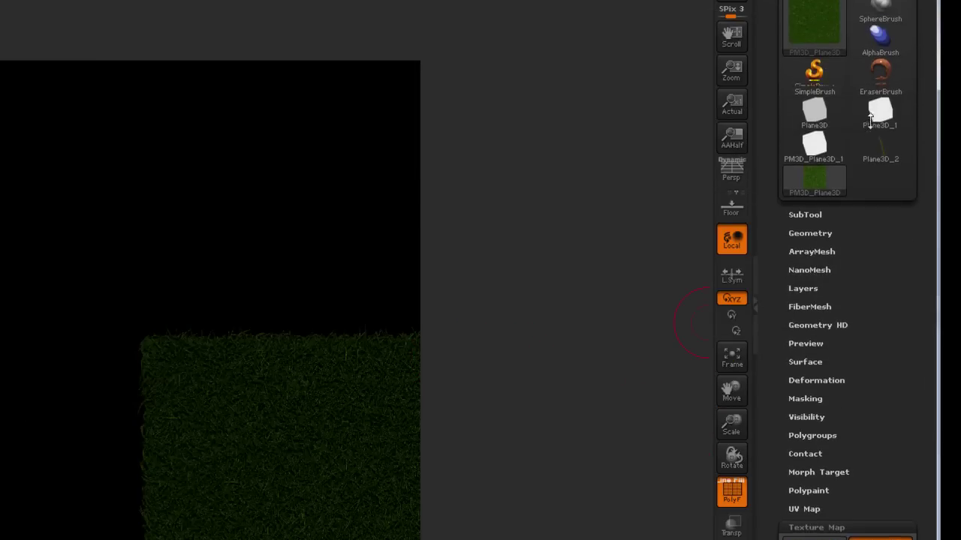
click(822, 251)
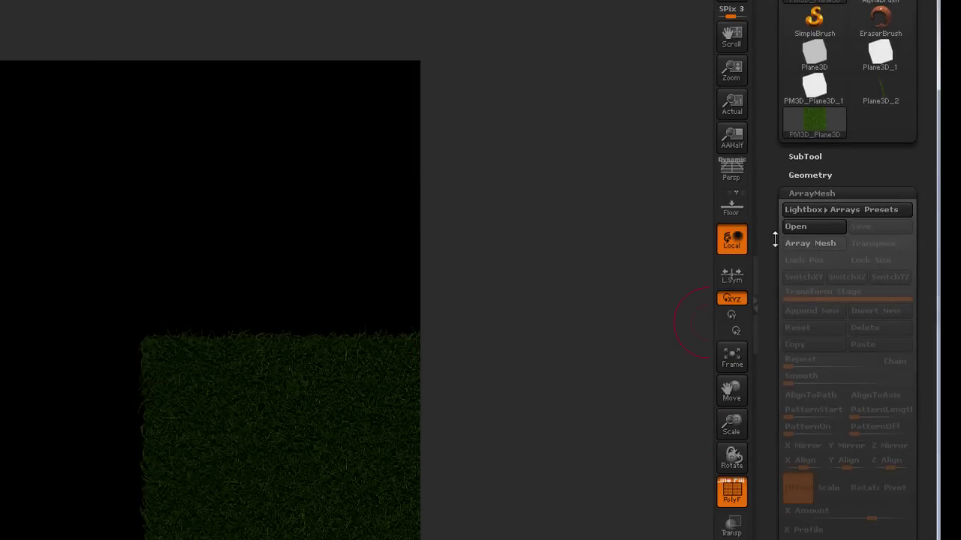
drag(774, 240, 776, 204)
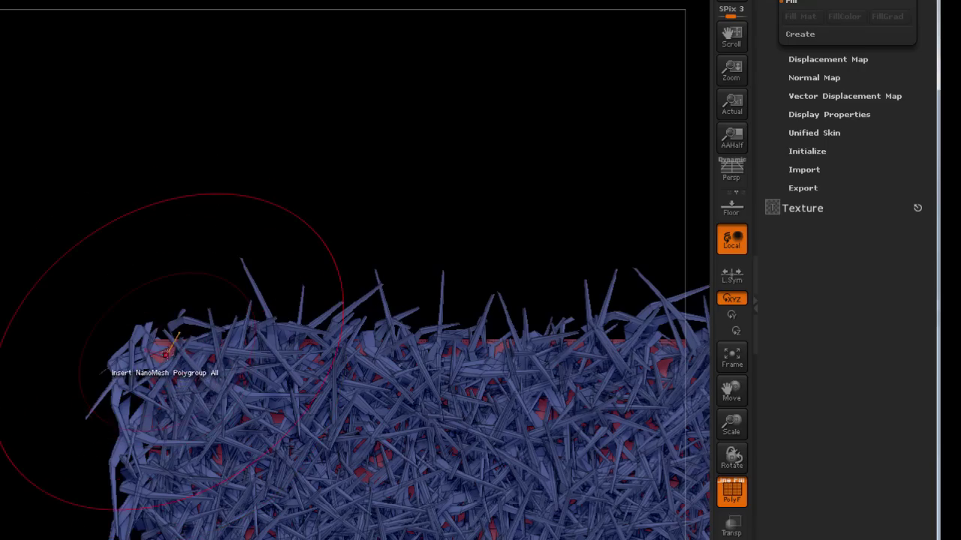
Step: Reduce the brush size and hide the red base plane's polygroup, leaving only the grass blades visible
key(s)
drag(163, 355, 149, 352)
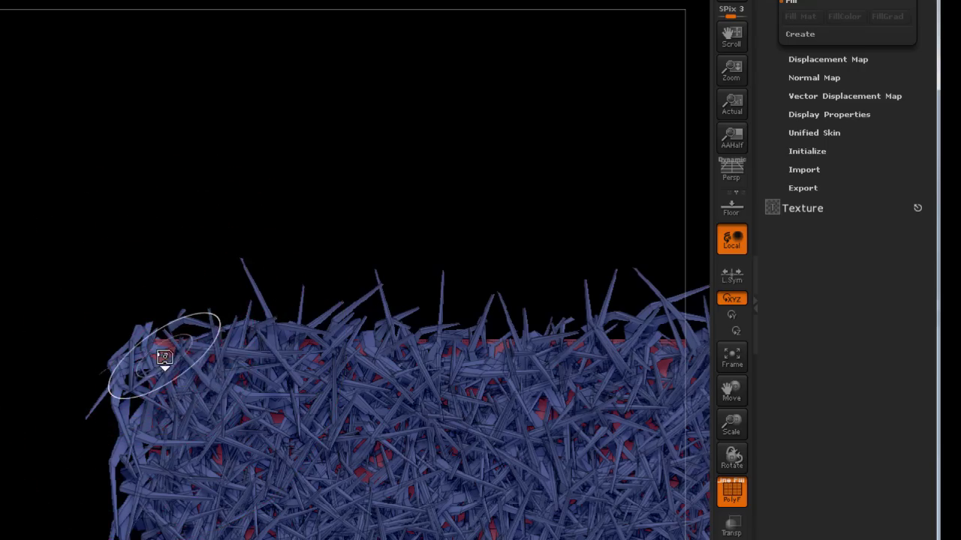
ctrl+alt+shift+click(165, 356)
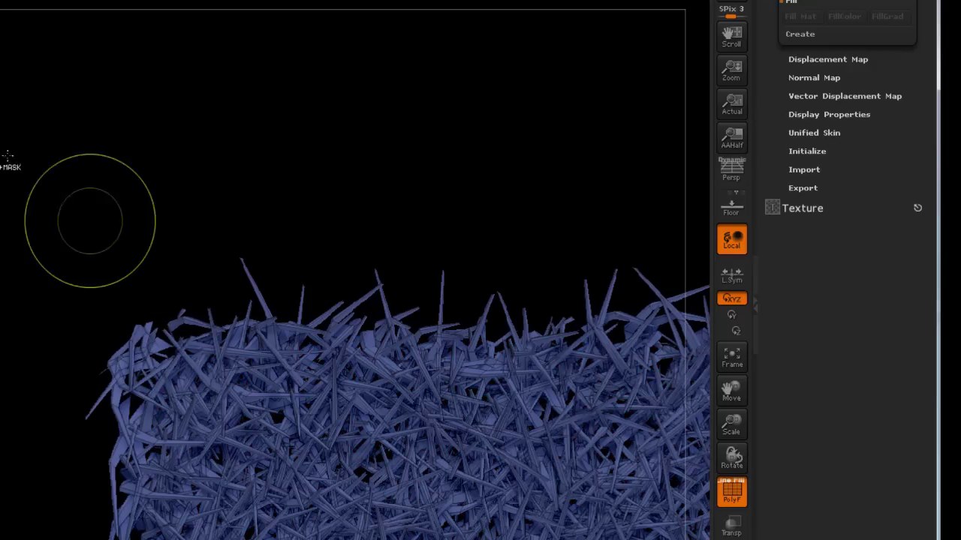
Step: Show only the base plane and enable ArrayMesh on it with an X offset amount of -2
ctrl+shift+drag(31, 235, 147, 225)
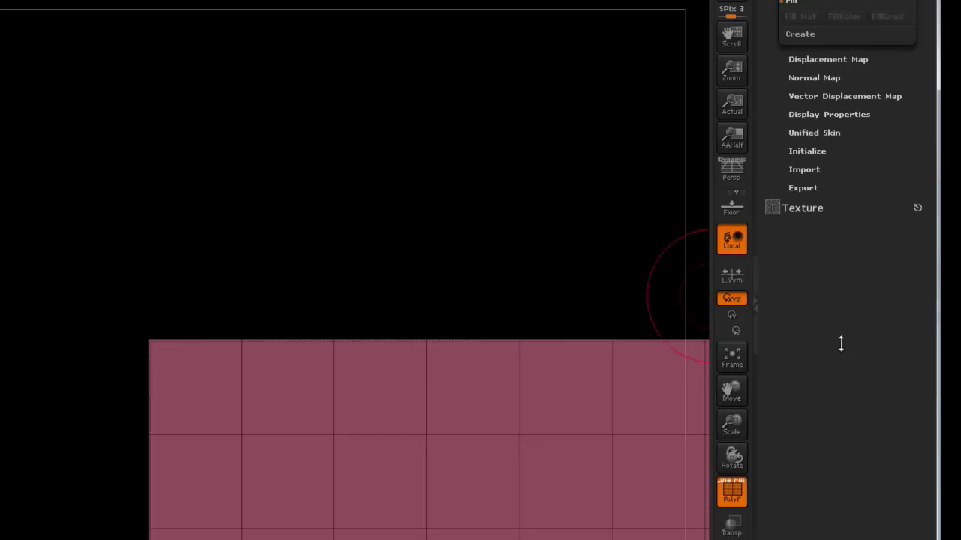
drag(840, 343, 844, 490)
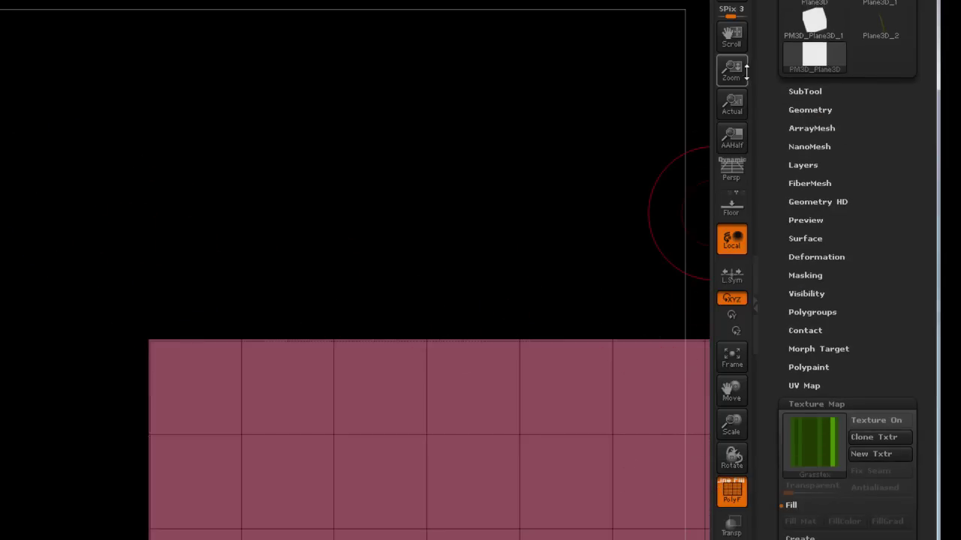
drag(739, 74, 668, 2)
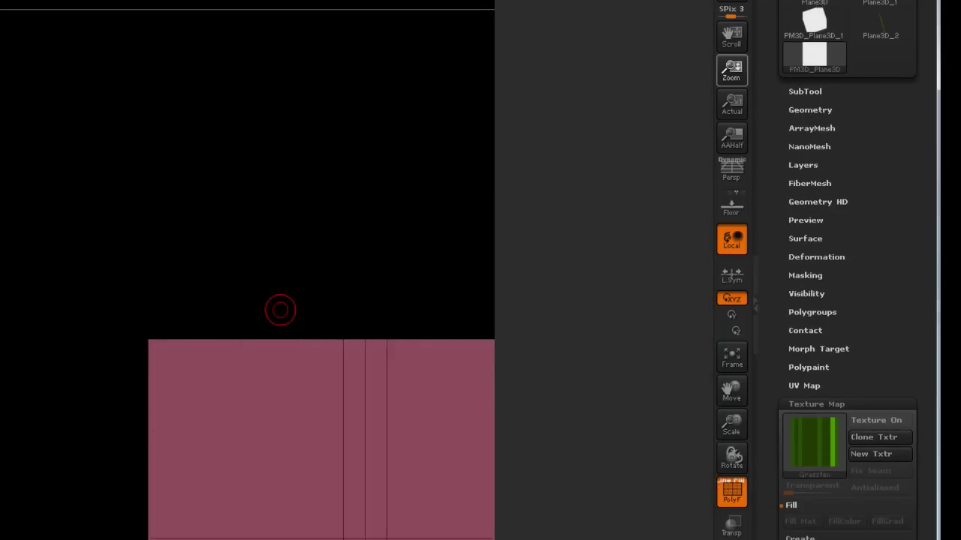
click(802, 129)
click(817, 177)
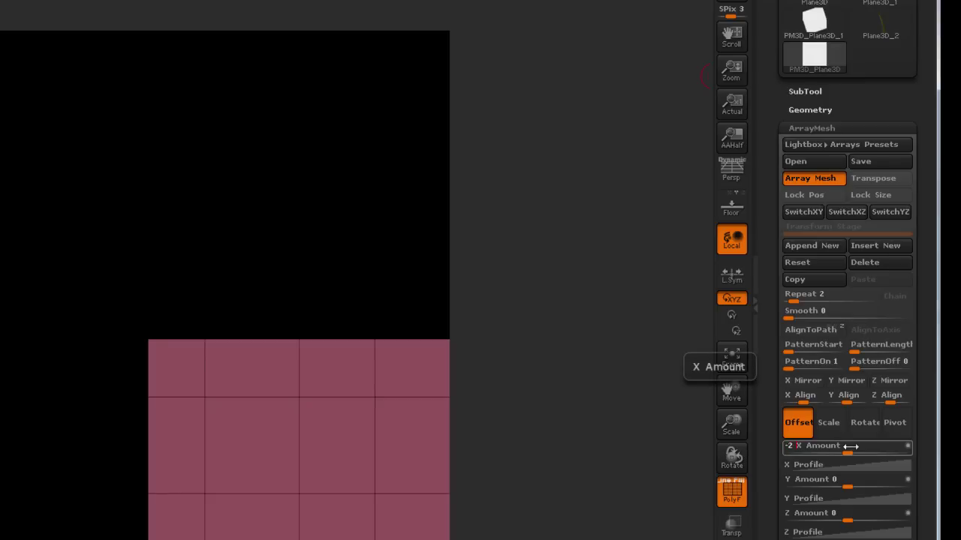
key(Return)
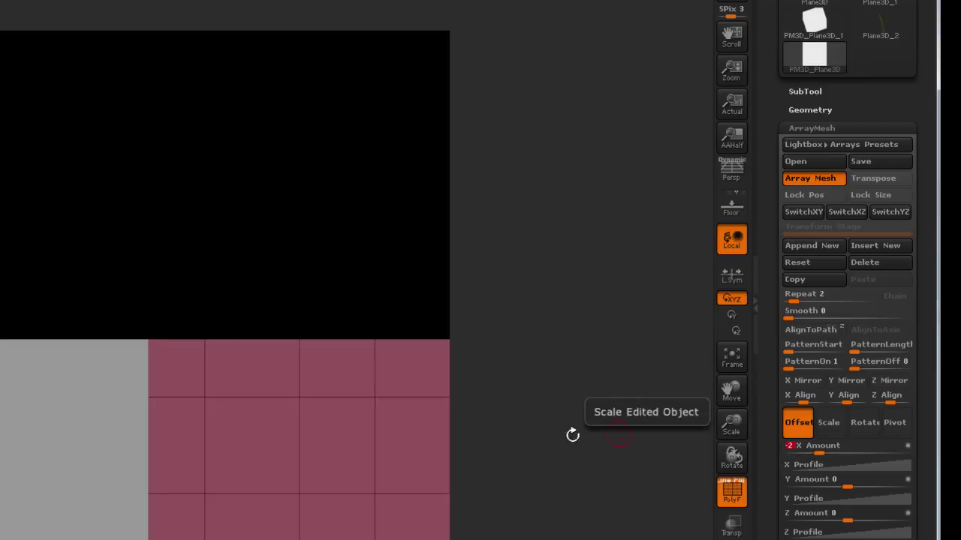
Step: Append a second array stage with a Y offset amount of -2
click(813, 249)
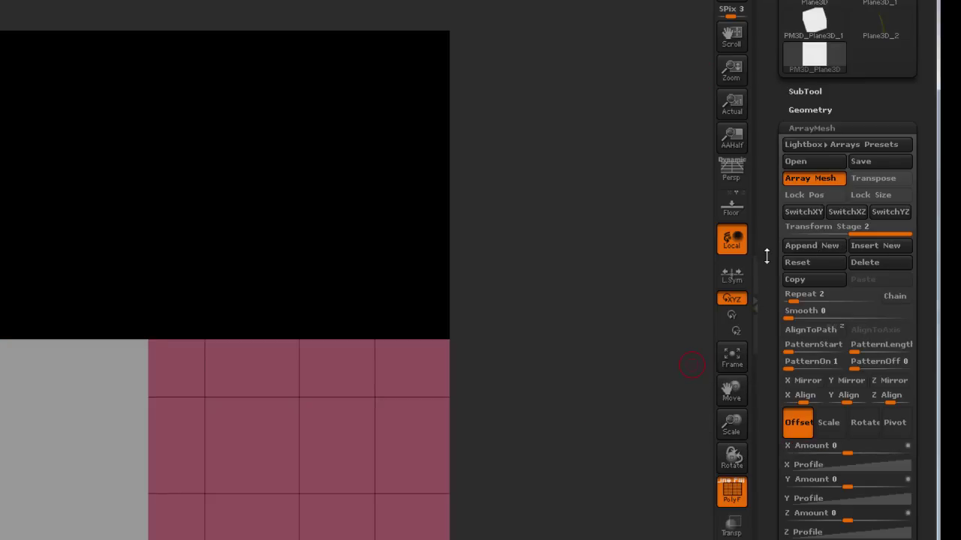
drag(766, 255, 767, 212)
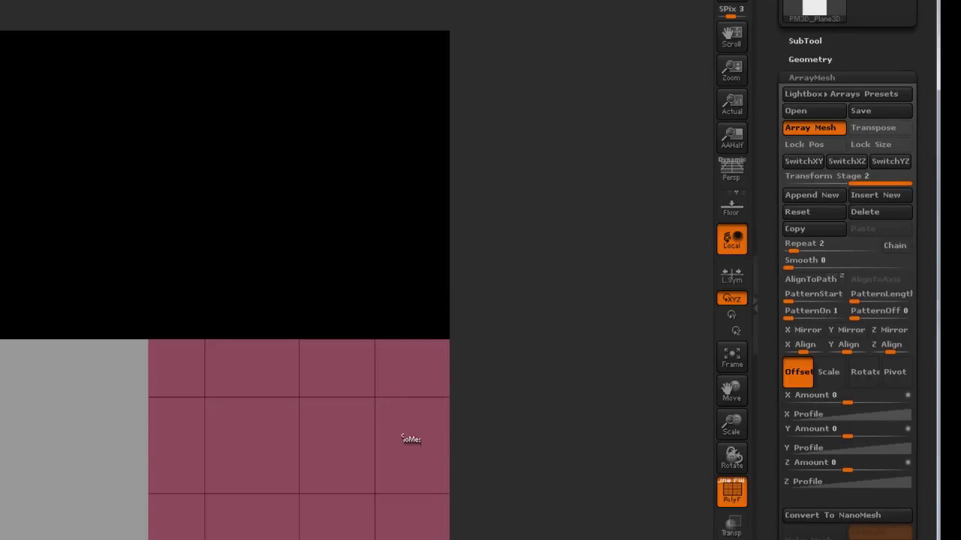
click(852, 432)
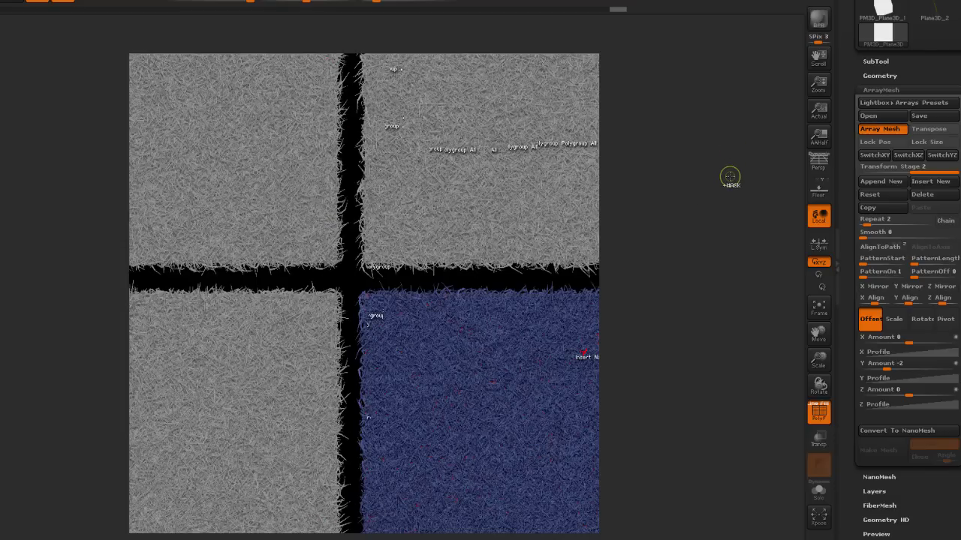
Step: Return to the base plane view and enable Lock Pos and Lock Size for the array
key(ctrl+z)
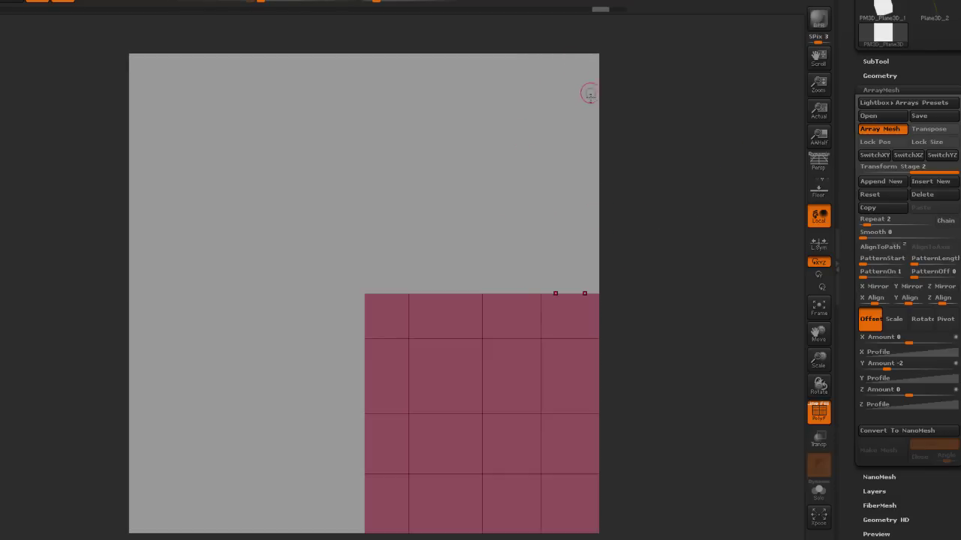
click(893, 142)
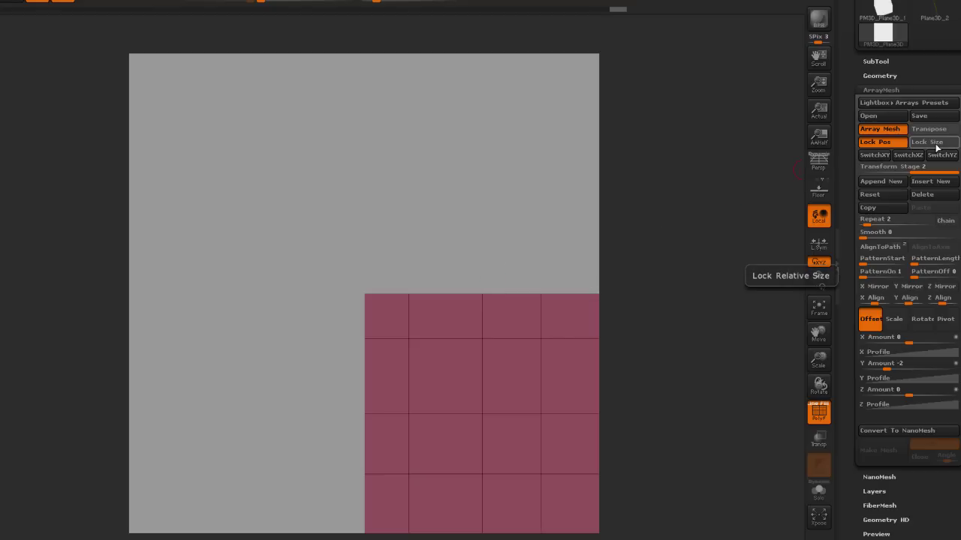
click(936, 146)
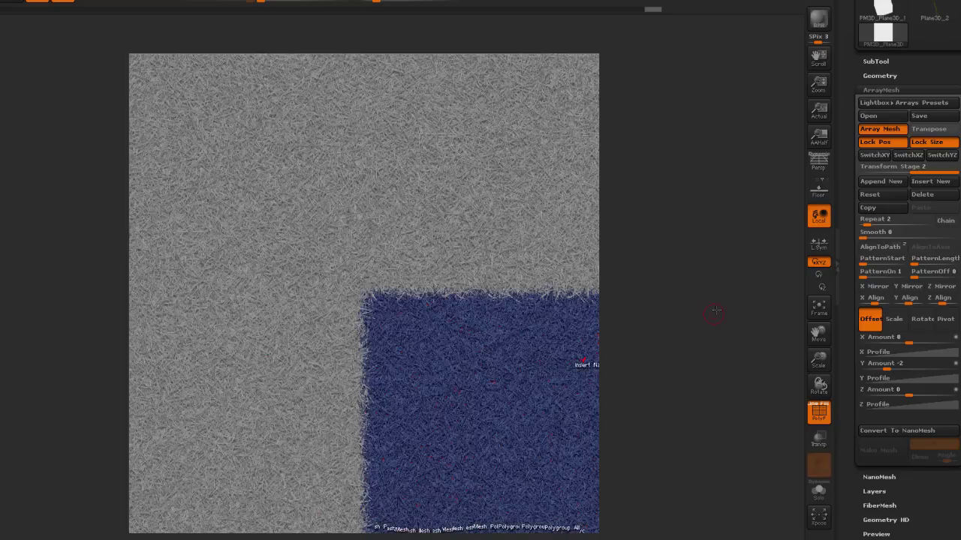
Step: Hide the base plane so that only the arrayed grass blades remain visible
key(ctrl+z)
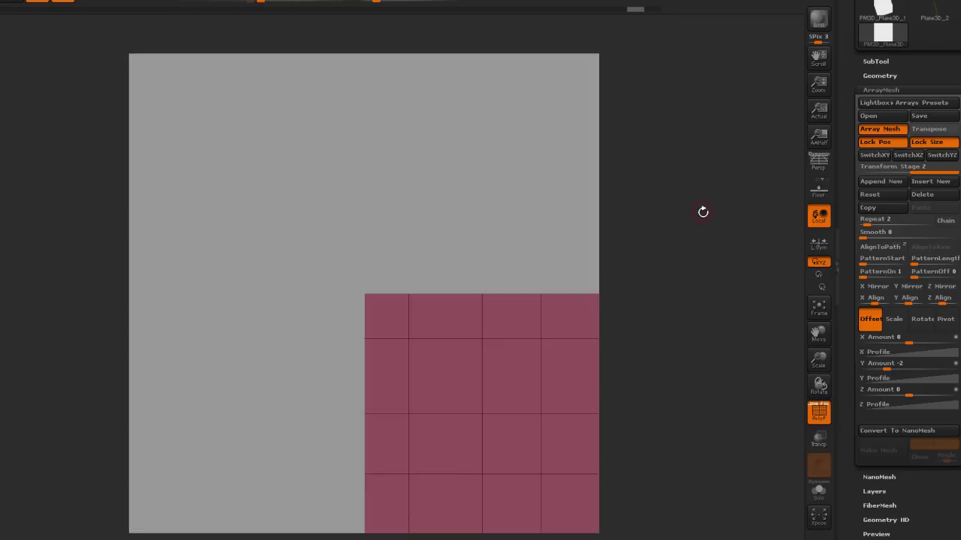
ctrl+shift+drag(686, 145, 740, 276)
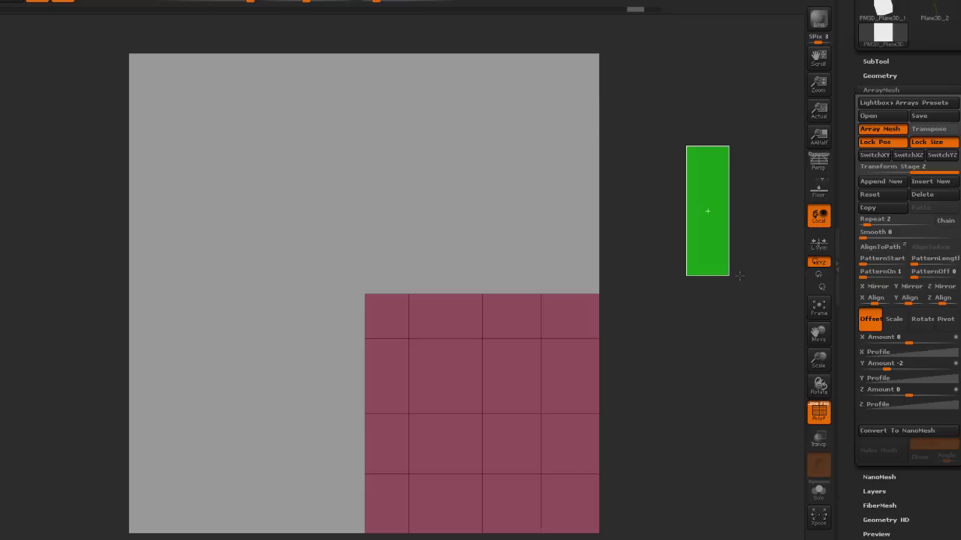
ctrl+shift+drag(557, 203, 590, 165)
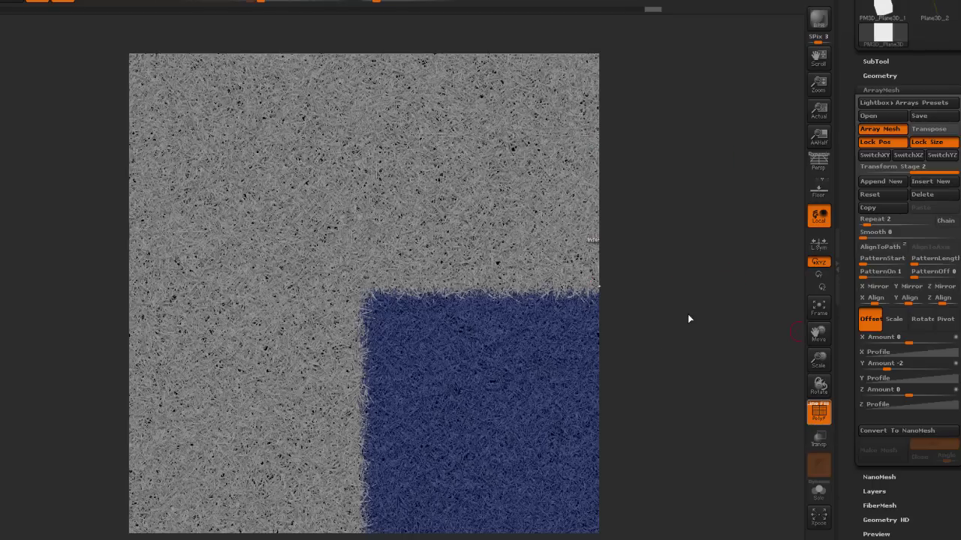
Step: Turn off the polyframe display and turn on the grass texture map for the arrayed mesh
key(shift+f)
scroll(932, 415, down, 5)
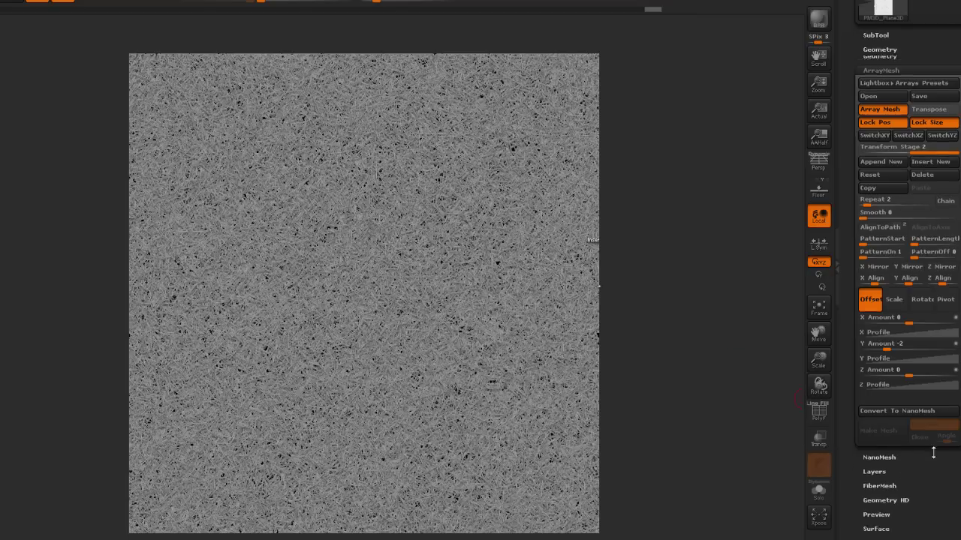
click(893, 411)
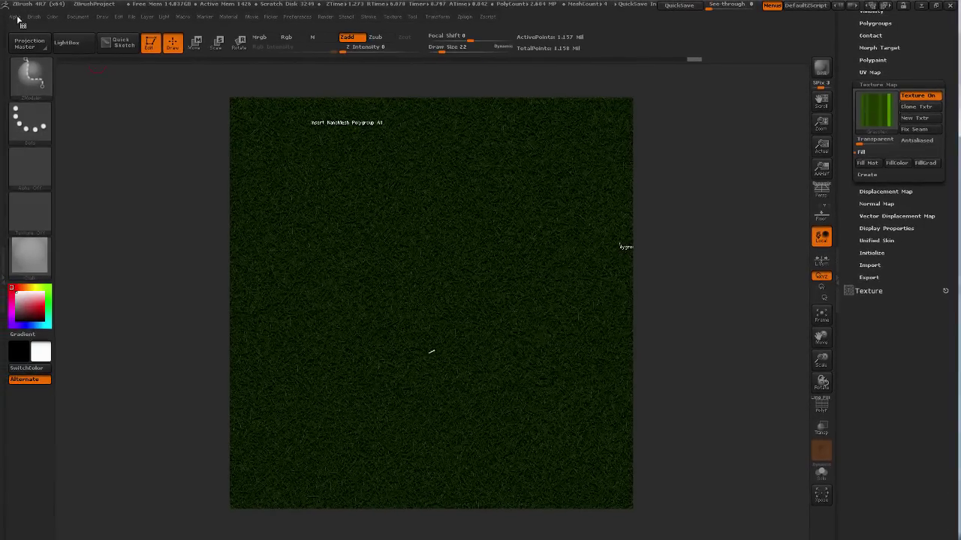
Step: Grab an alpha from the document and export it as a PSD named Depth in the ZBArray folder
click(17, 18)
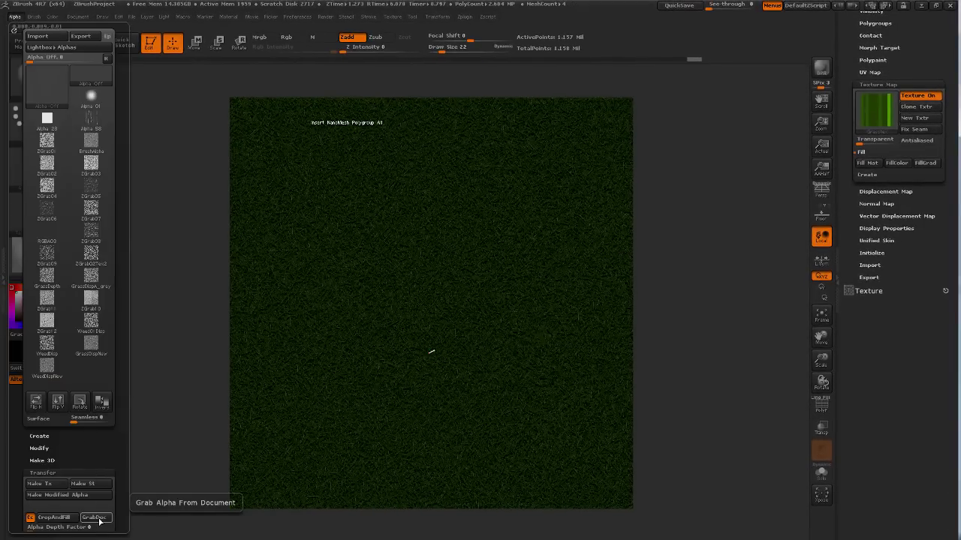
click(100, 518)
click(82, 36)
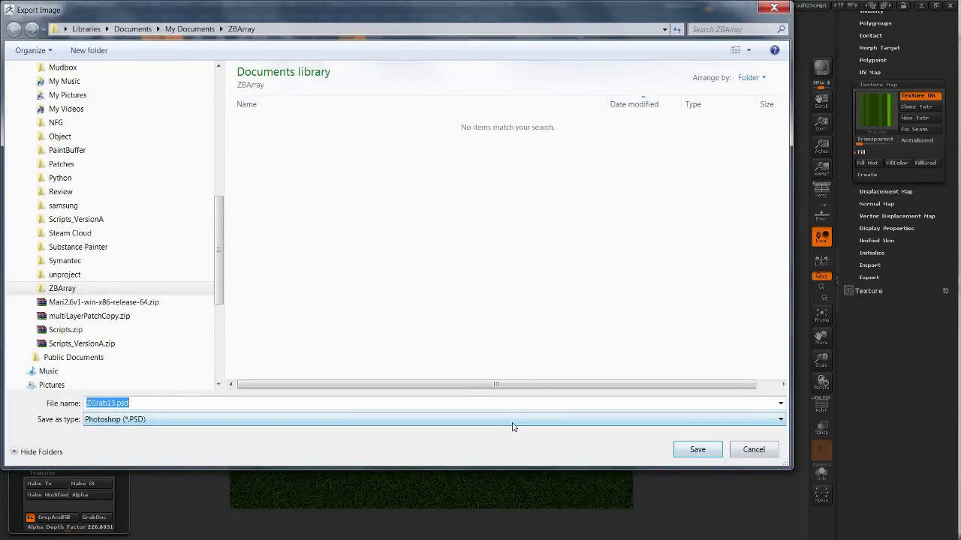
text(Depth)
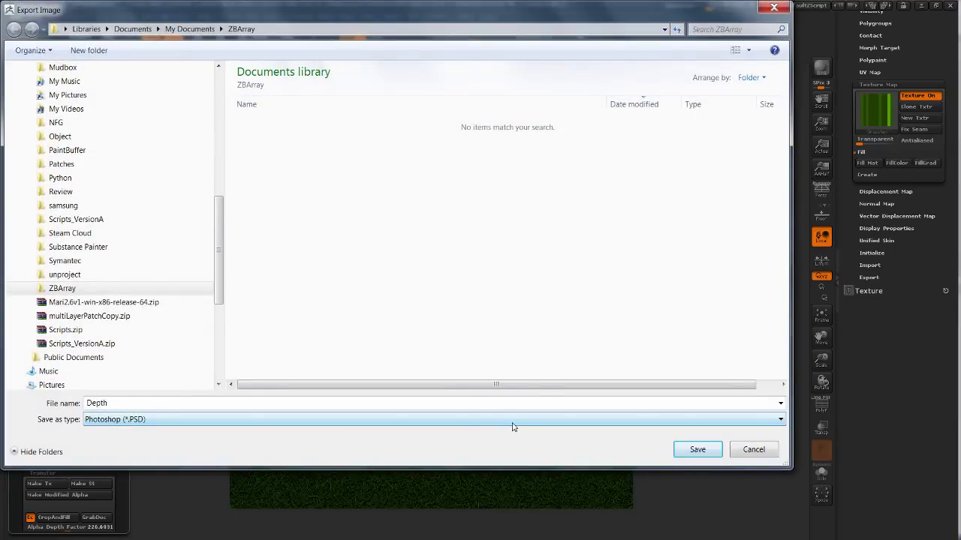
key(Return)
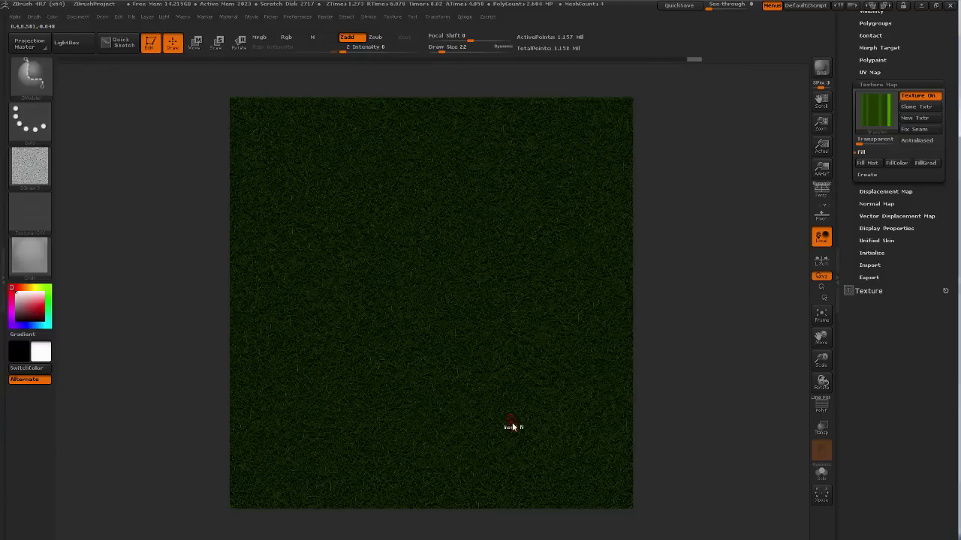
Step: Switch the grass to the flat white material and grab the document as a texture
click(30, 255)
click(342, 281)
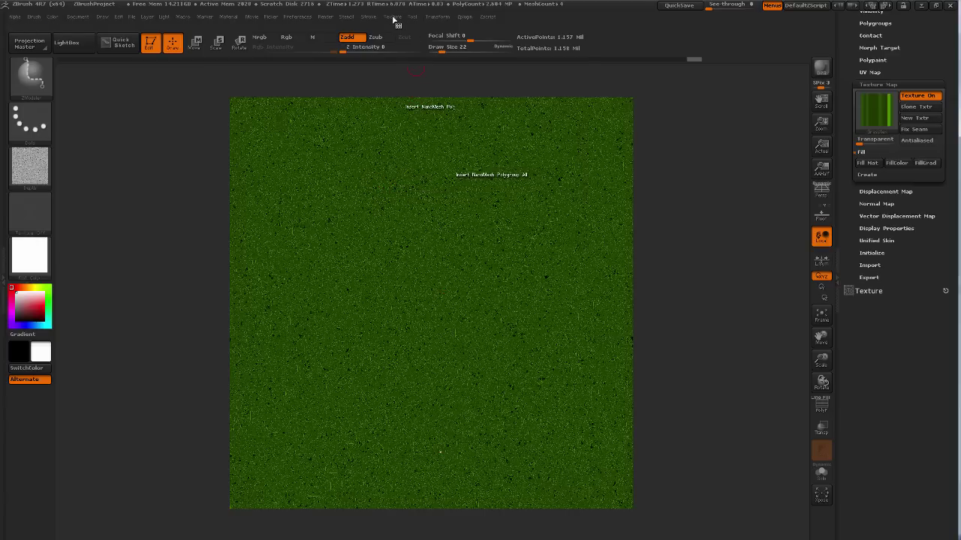
click(392, 17)
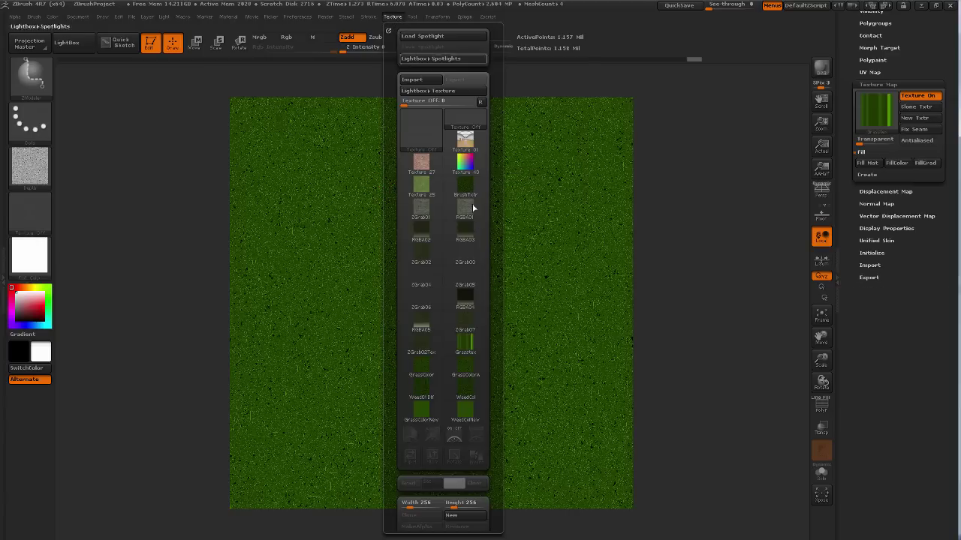
drag(392, 476, 402, 399)
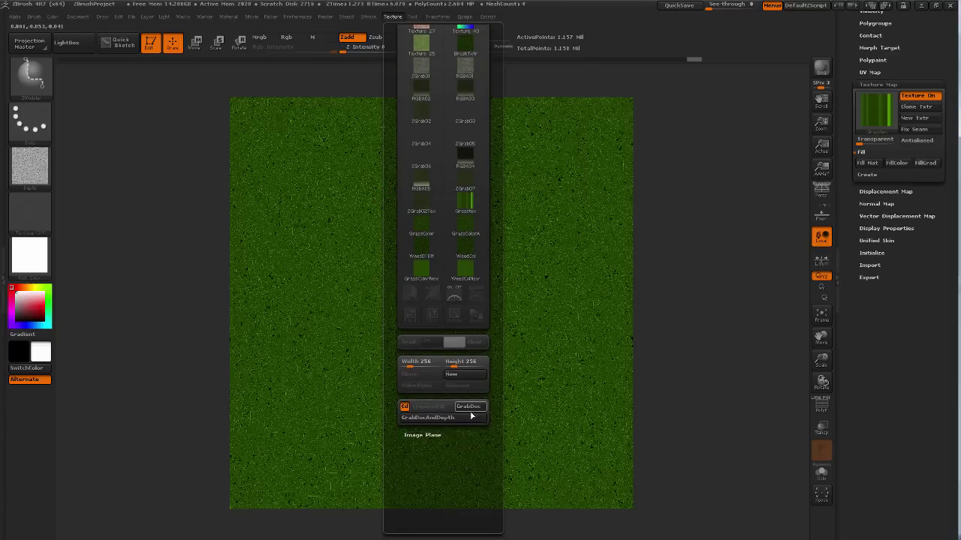
click(471, 415)
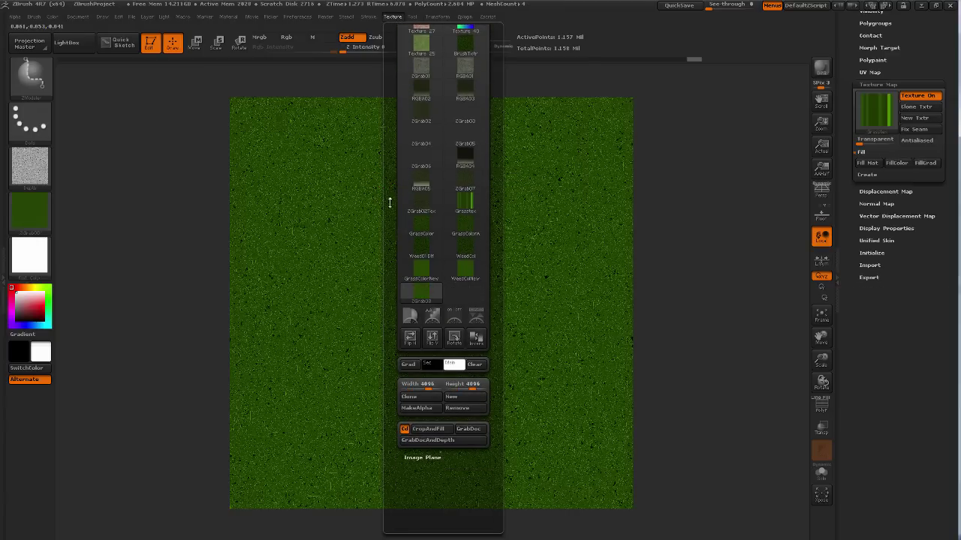
Step: Export the grabbed texture as a PSD named Col in the ZBArray folder
scroll(390, 202, up, 5)
click(456, 81)
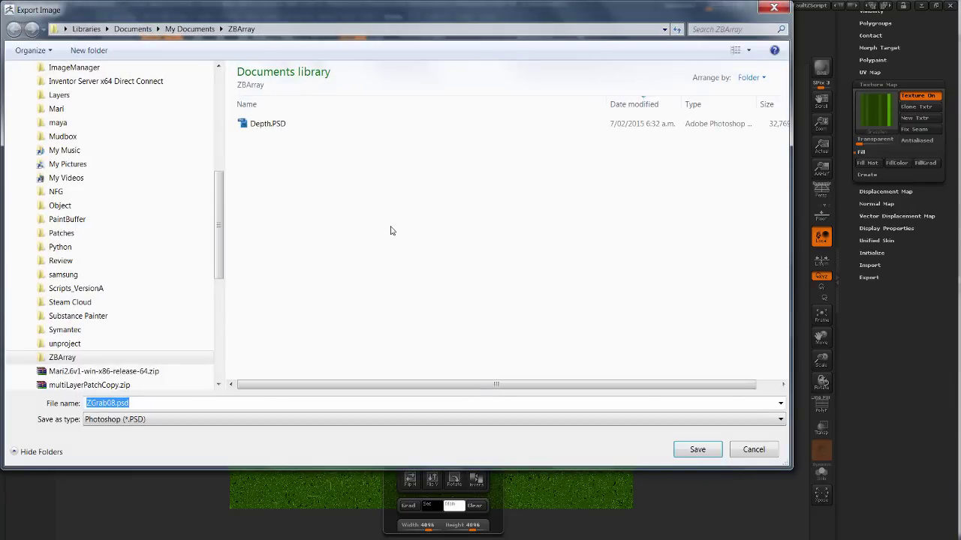
text(Col)
key(Return)
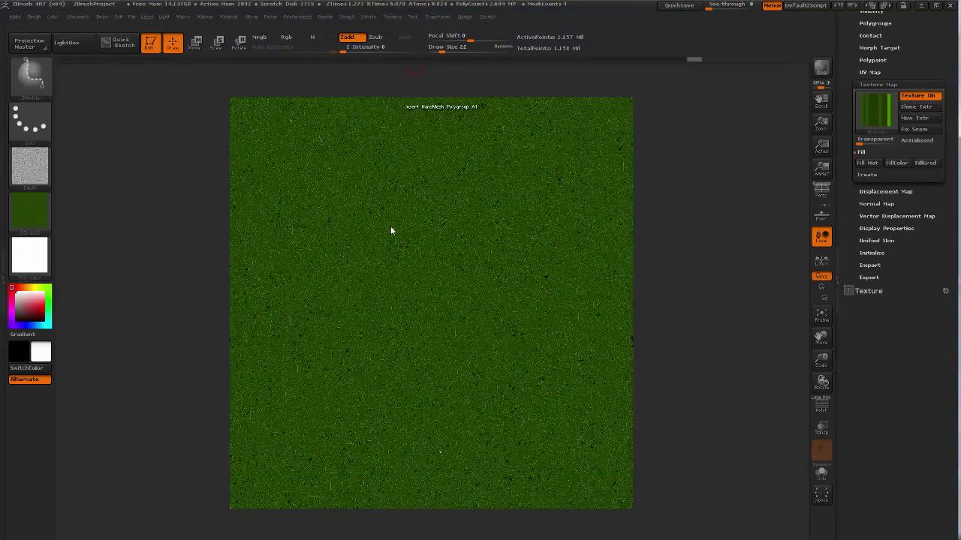
Step: Switch to Photoshop and open Depth.PSD and Col.PSD together from the ZBArray folder
key(alt+Tab)
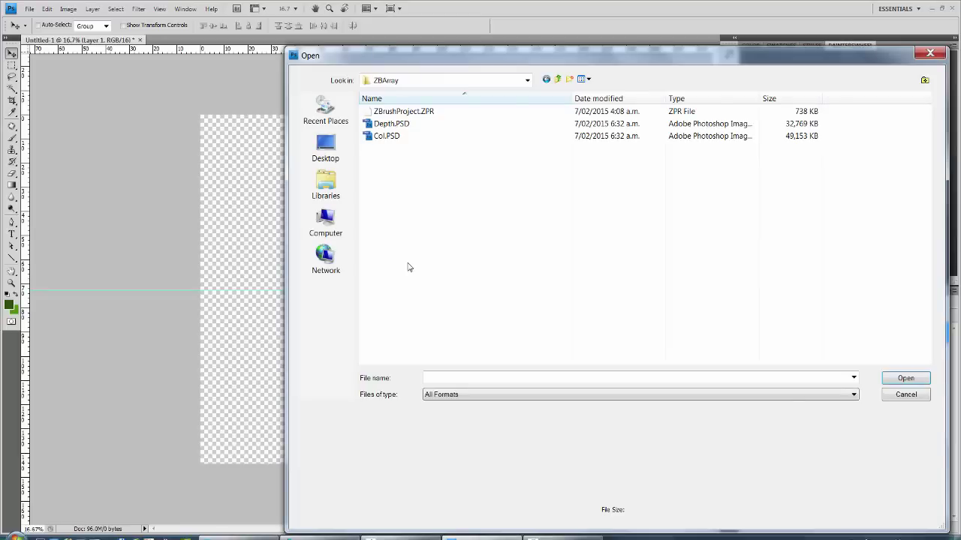
click(391, 124)
ctrl+click(386, 136)
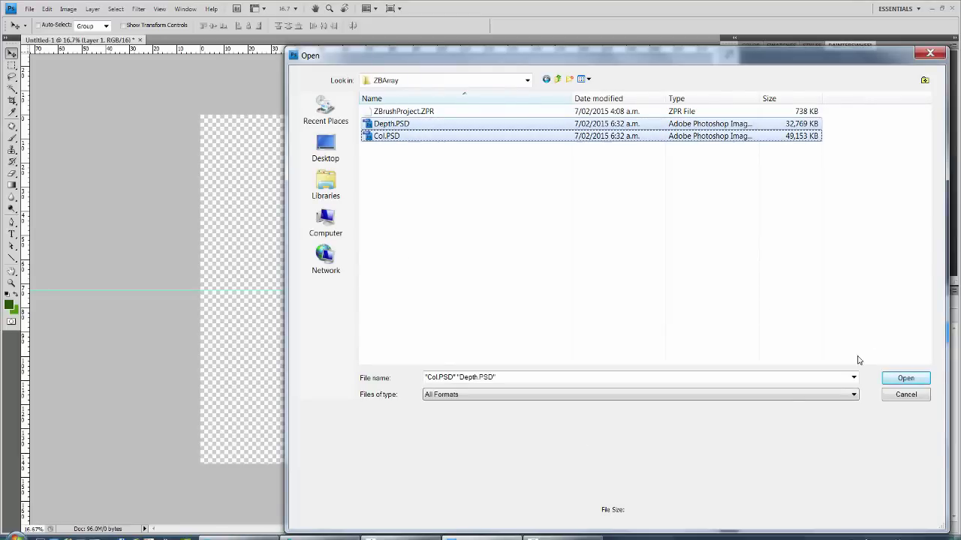
click(905, 378)
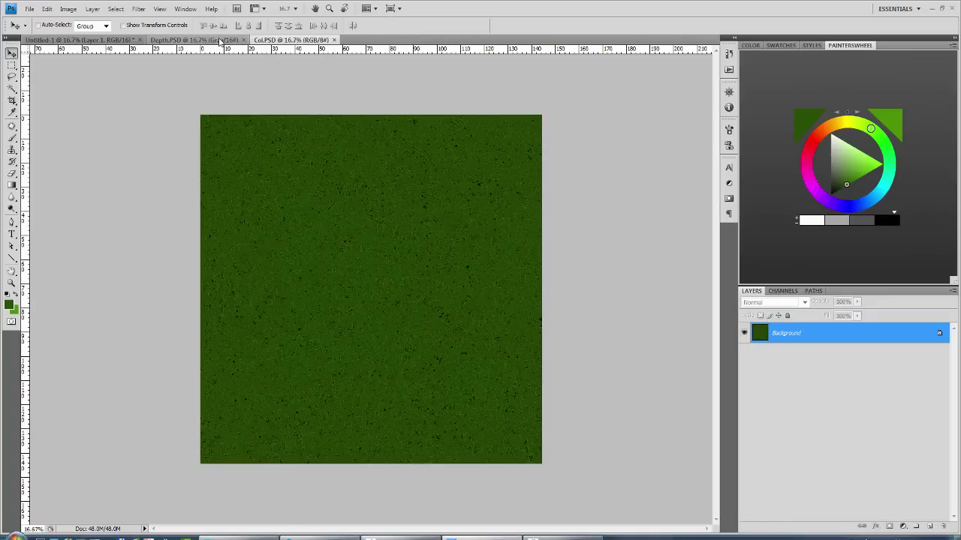
Step: Copy the Depth.PSD image into Layer 1 of the Untitled-1 document
click(193, 39)
key(z)
click(259, 78)
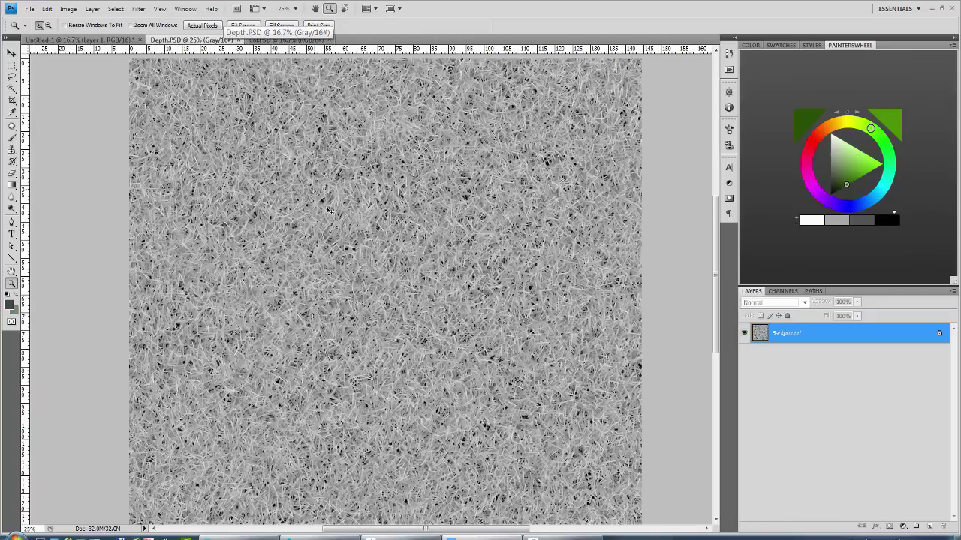
click(98, 41)
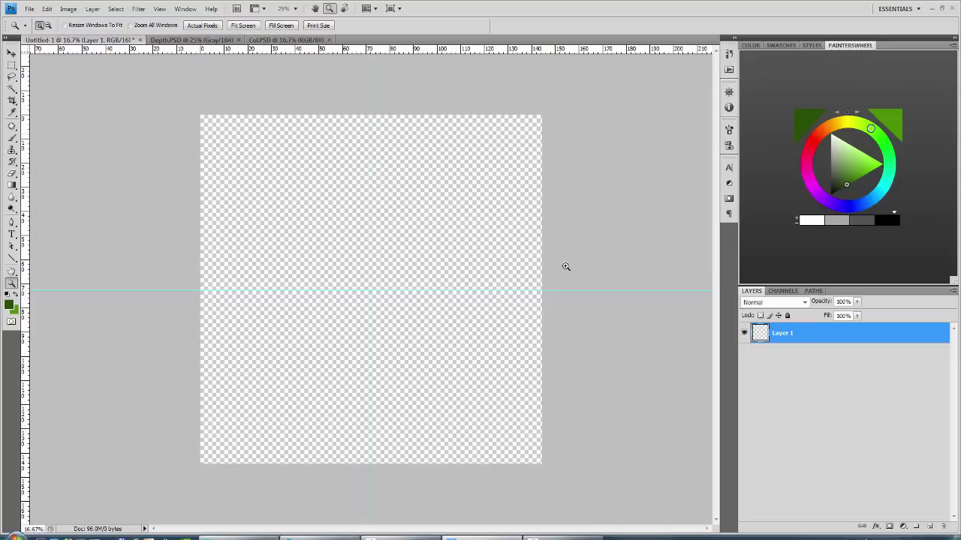
key(ctrl+v)
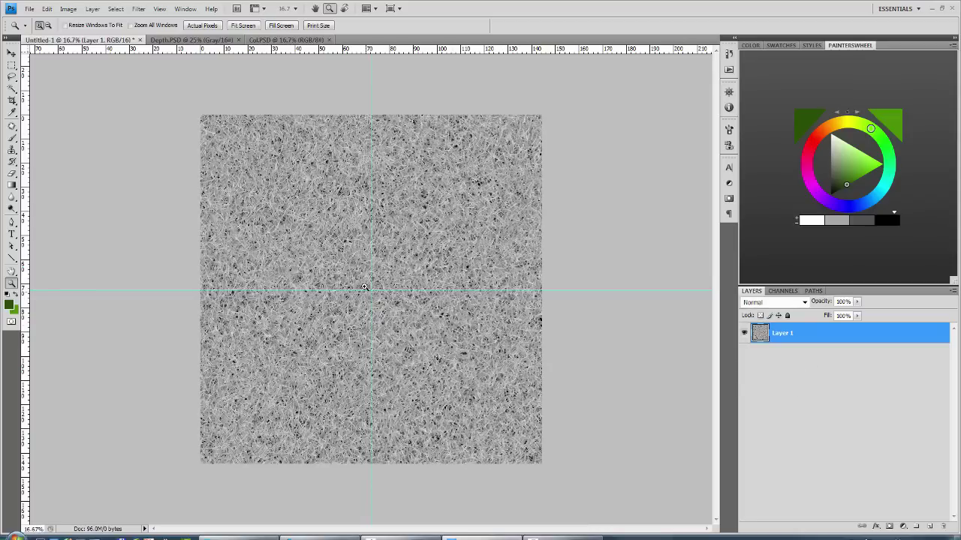
Step: Apply the Offset filter to the pasted depth image to check its seams at the guide intersection
click(364, 290)
click(364, 290)
click(138, 8)
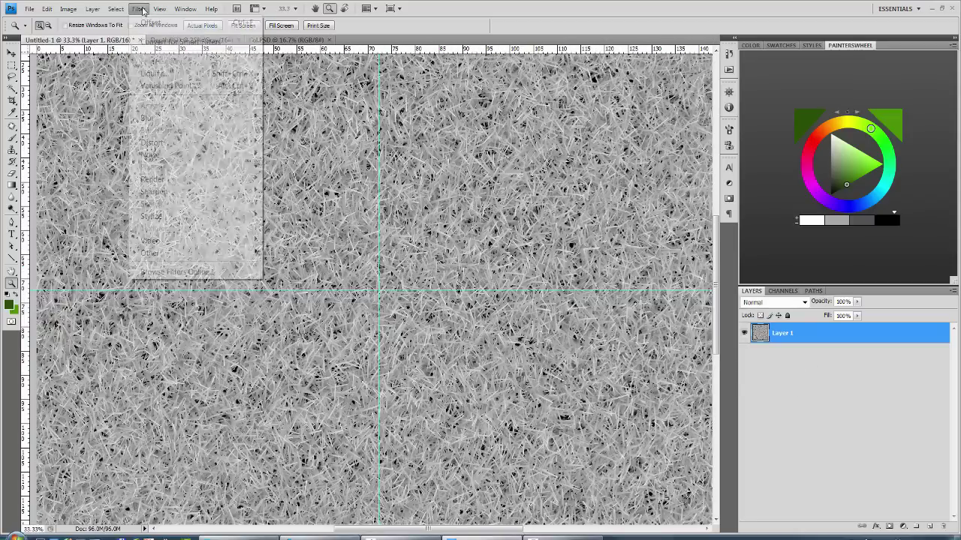
mouse_move(208, 253)
click(292, 301)
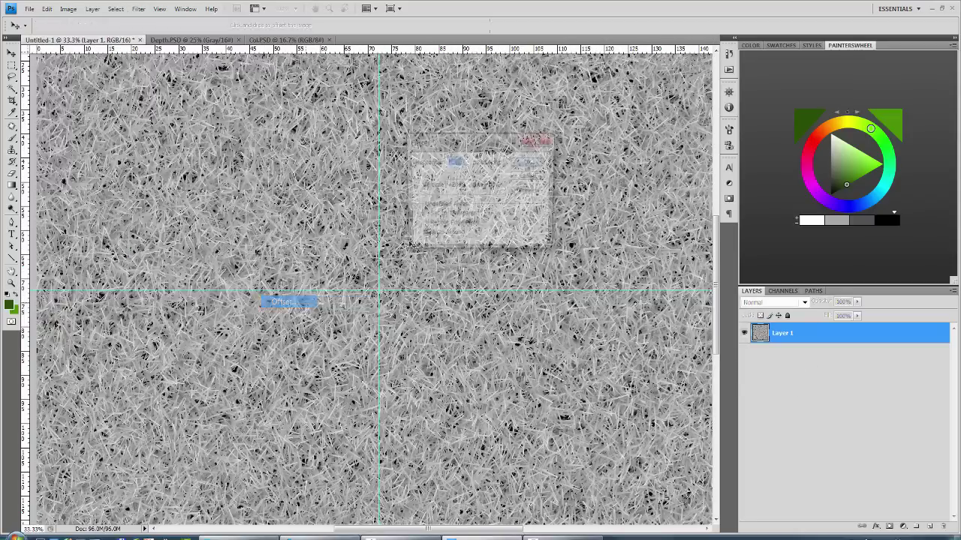
click(530, 162)
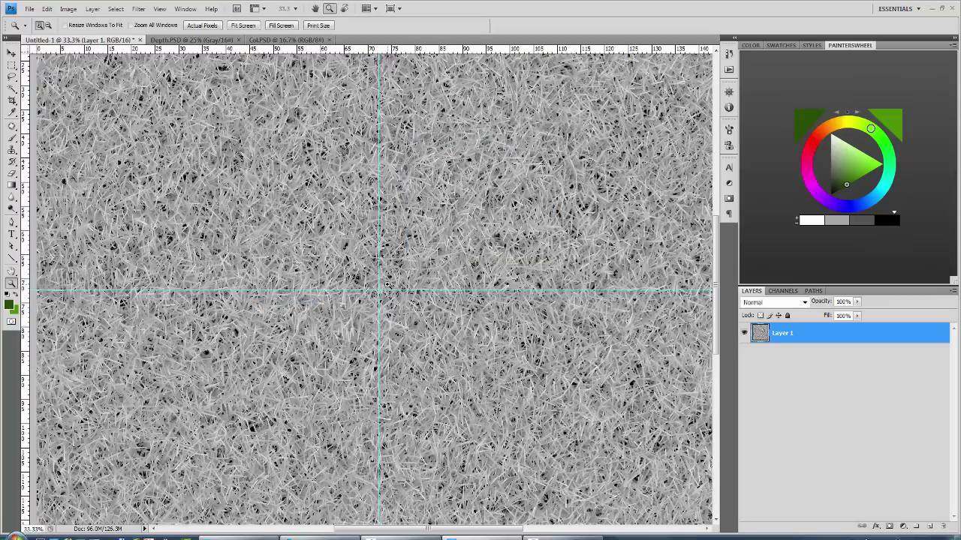
Step: Examine the offset depth image up close along its seams around the guide intersection
click(380, 293)
click(384, 311)
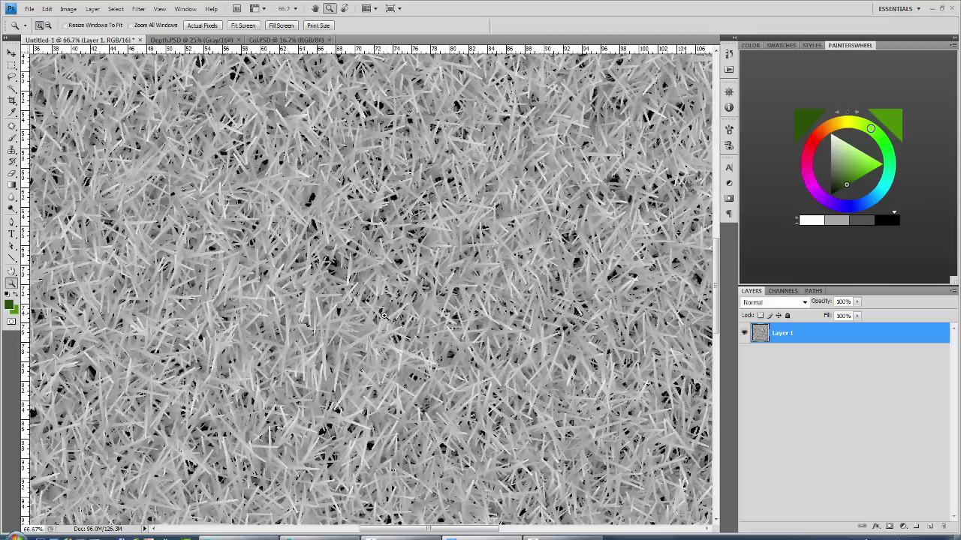
alt+click(375, 322)
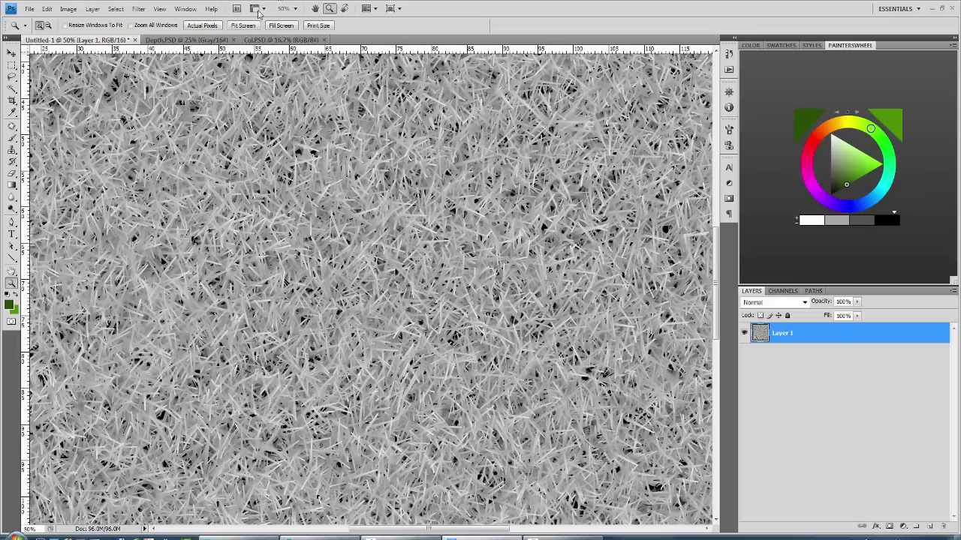
Step: Bring up Col.PSD and examine the upper edge of the colour image at pixel level, up to 3200%
click(263, 39)
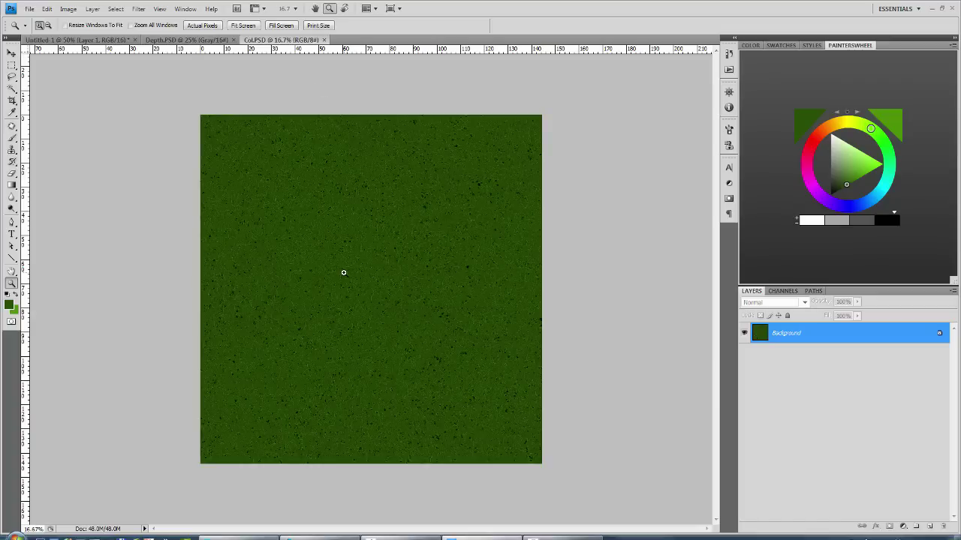
click(343, 273)
alt+click(384, 275)
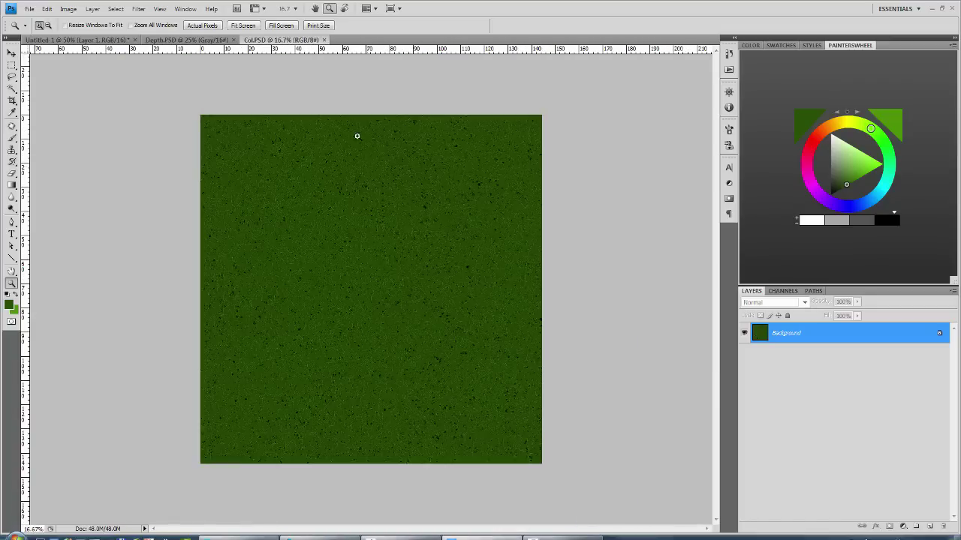
click(329, 90)
click(353, 124)
click(355, 129)
click(359, 133)
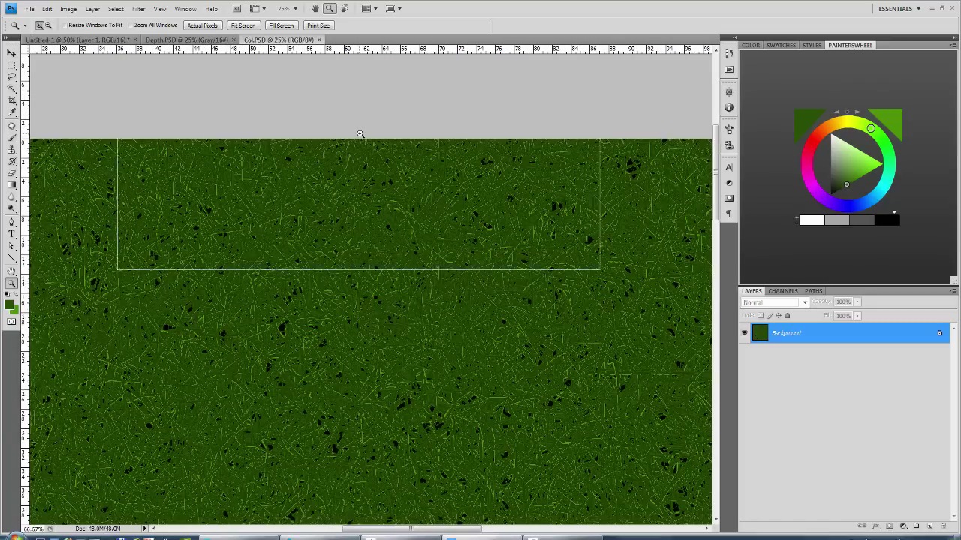
click(360, 135)
click(365, 142)
click(373, 143)
click(378, 153)
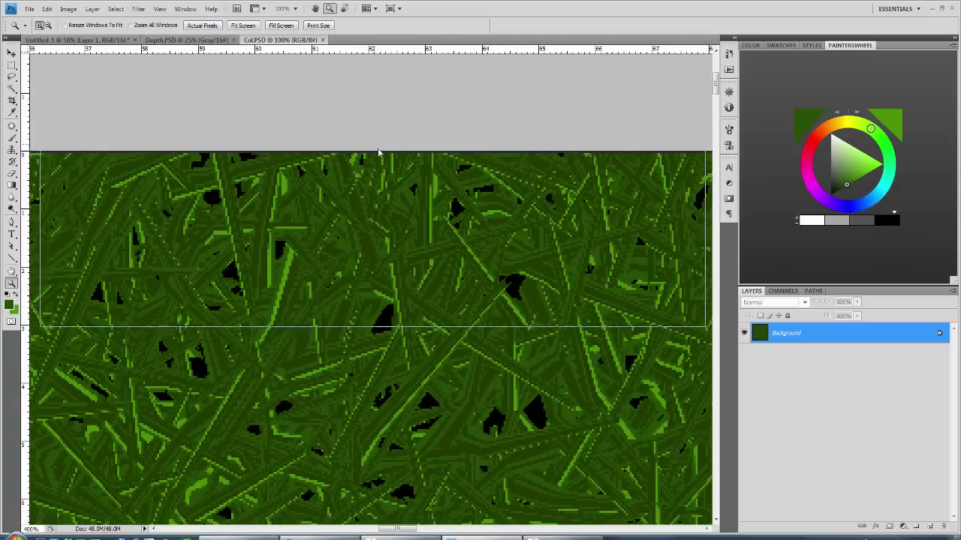
click(379, 152)
click(384, 155)
click(389, 157)
click(390, 159)
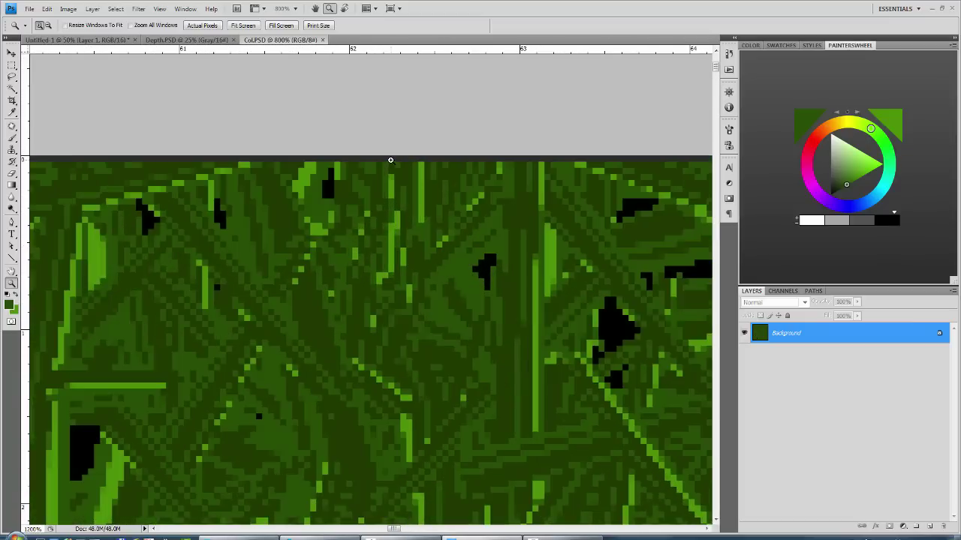
click(391, 160)
click(391, 159)
click(391, 158)
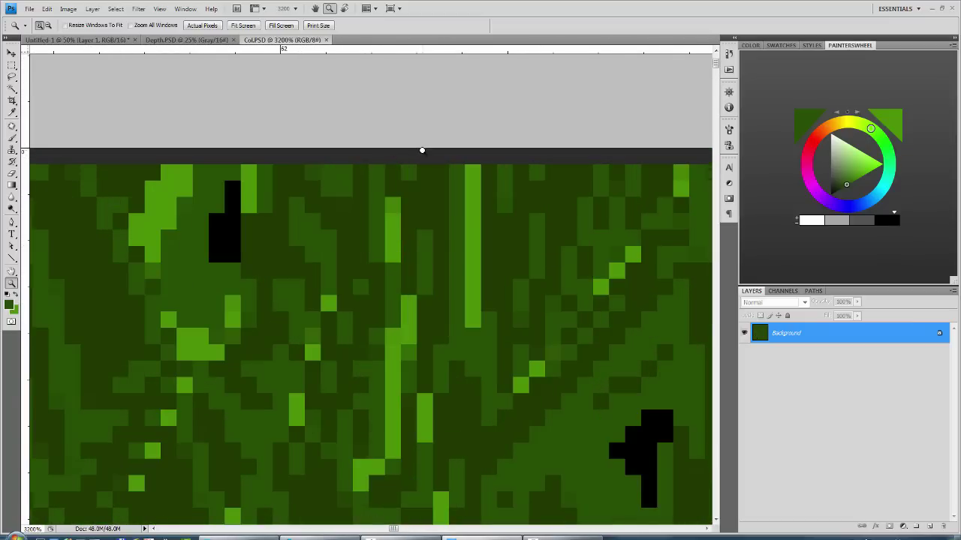
Step: Crop the canvas height of Col.PSD to 4094 pixels about its centre
right_click(418, 165)
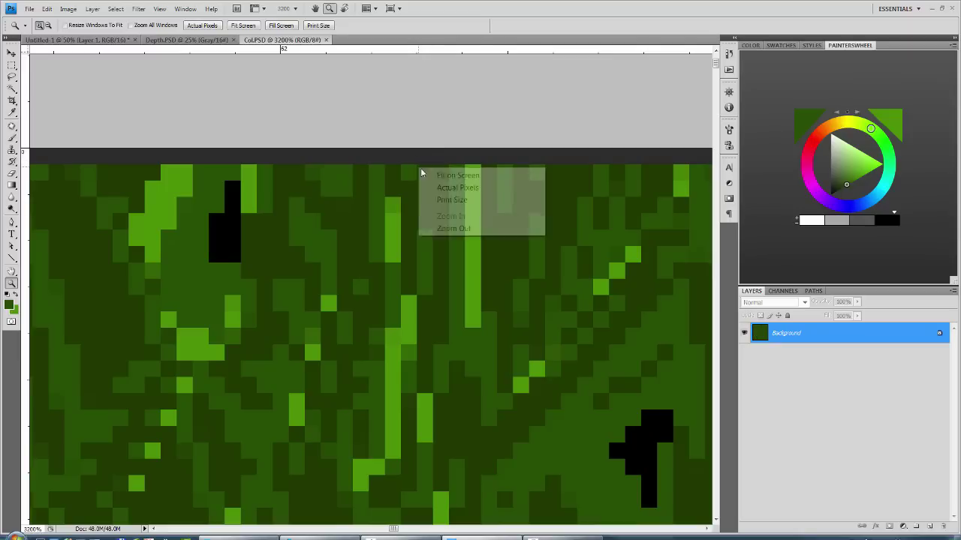
click(439, 178)
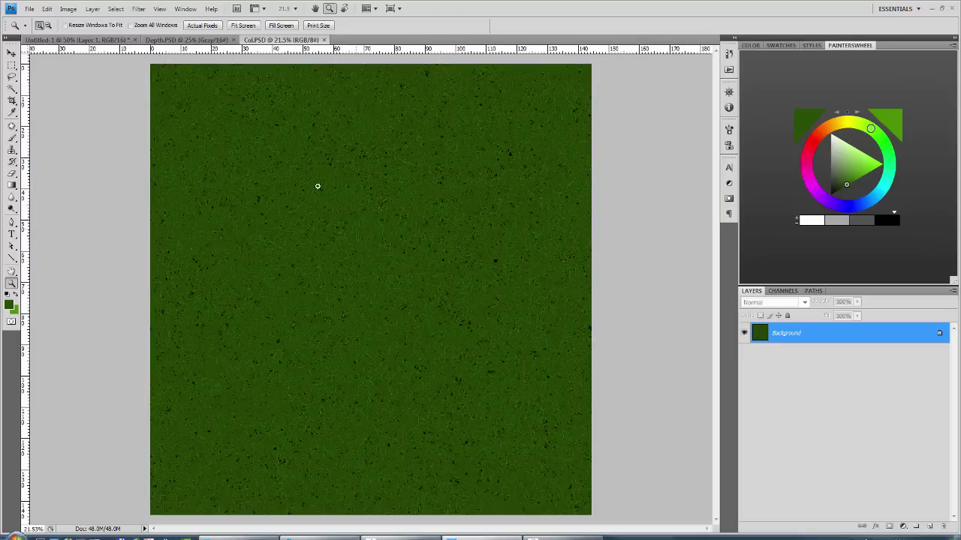
click(68, 9)
click(109, 117)
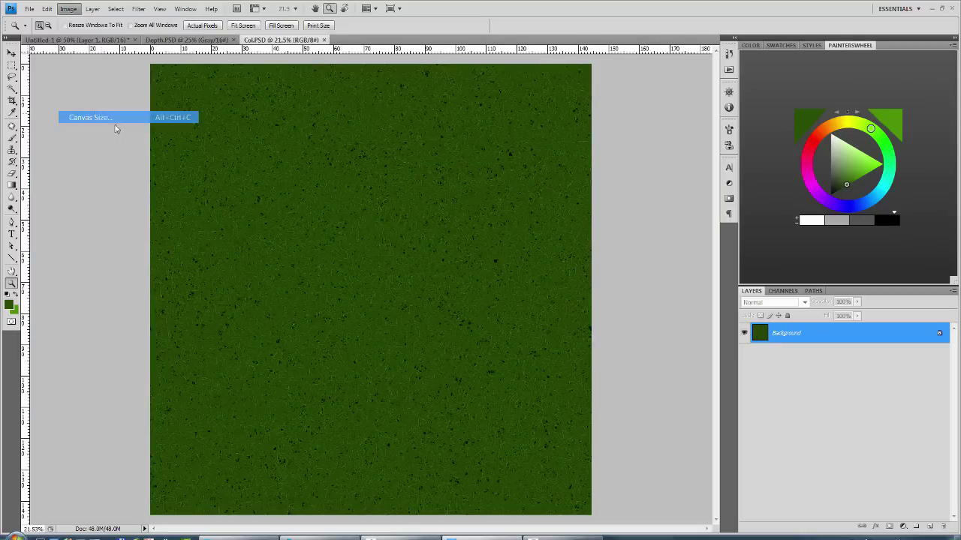
click(508, 205)
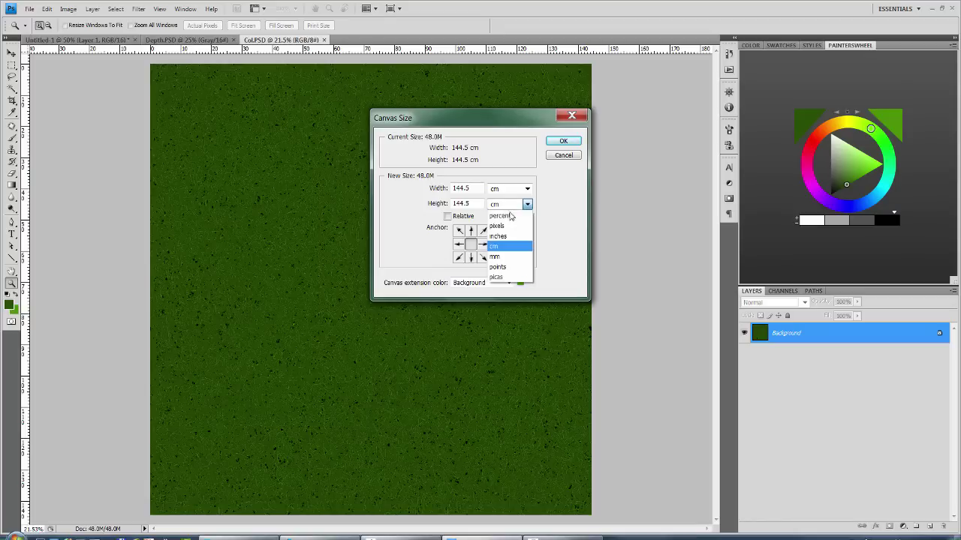
click(513, 223)
click(475, 204)
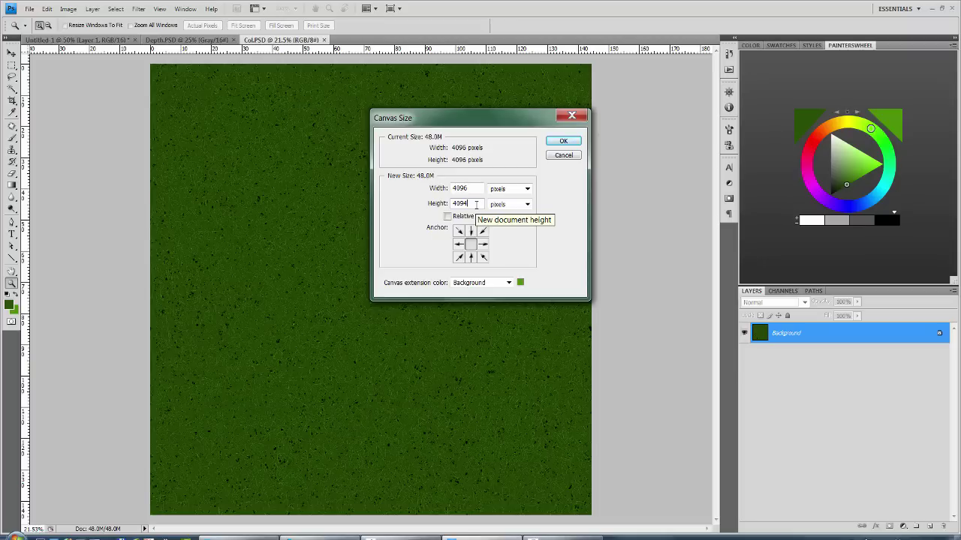
key(Return)
click(475, 203)
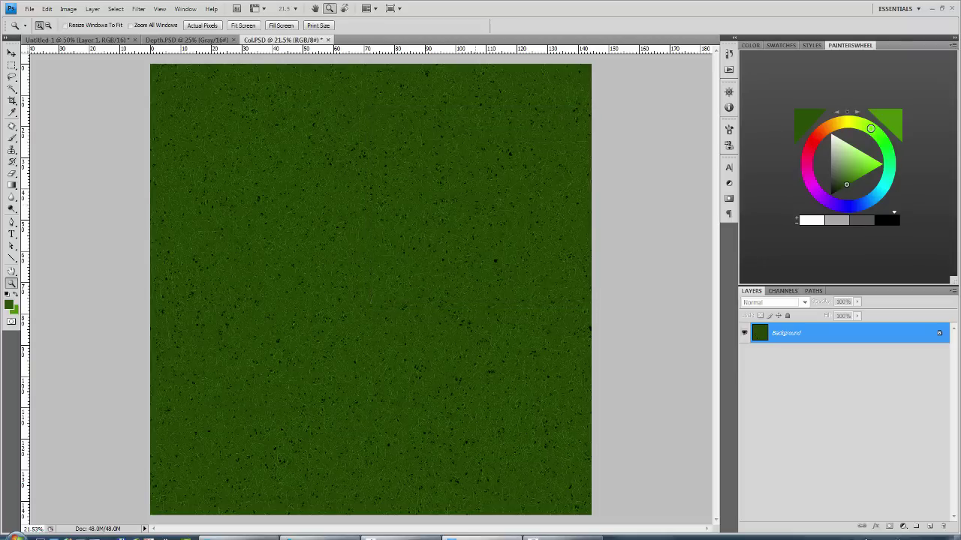
Step: Resample the Col.PSD image to a height of 4096 pixels without constraining proportions
click(68, 9)
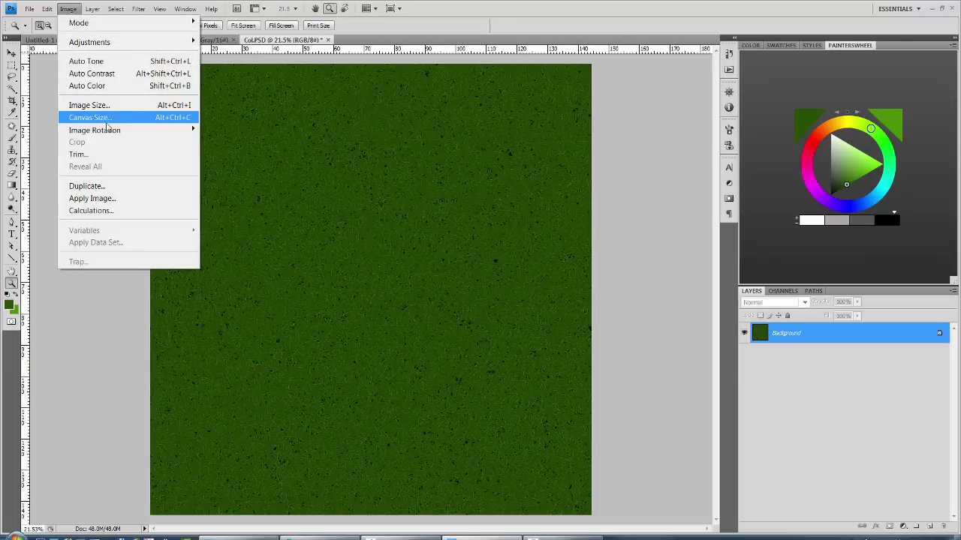
click(109, 105)
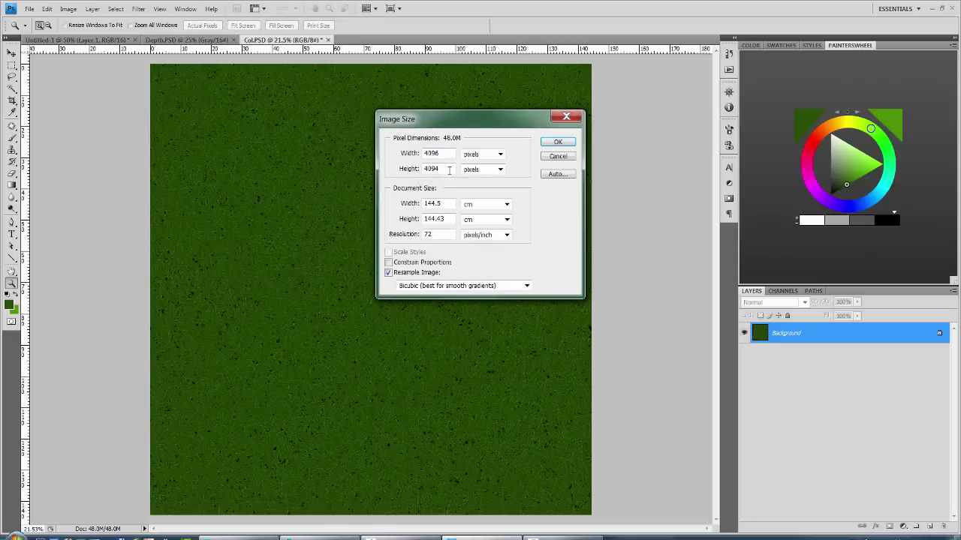
key(BackSpace)
text(6)
key(Return)
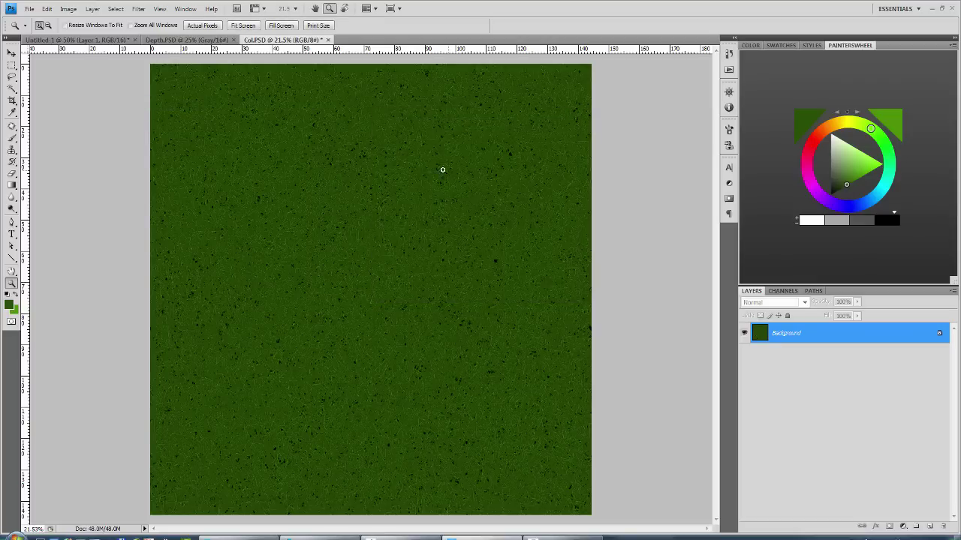
Step: Copy the Col.PSD image into the Untitled-1 document as Layer 2 above the depth layer
click(114, 40)
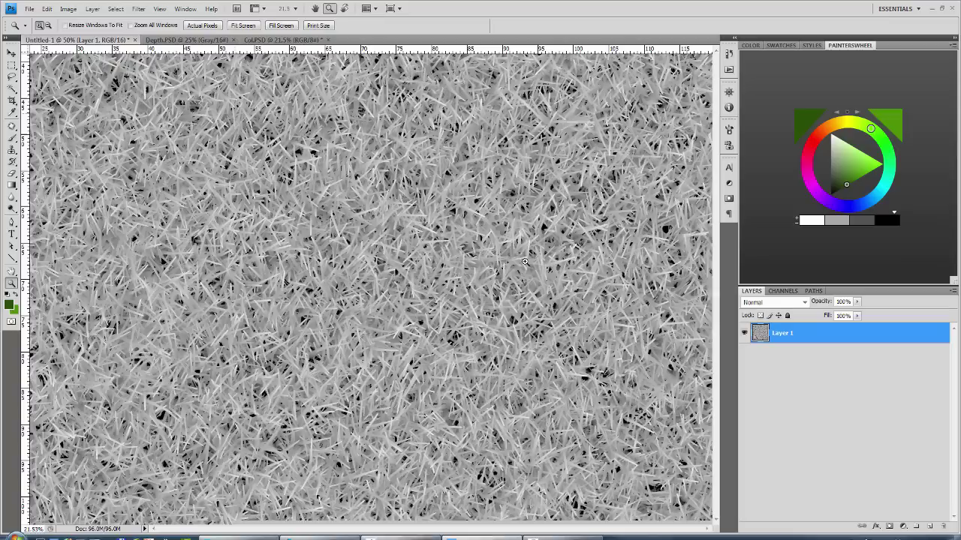
drag(418, 301, 410, 305)
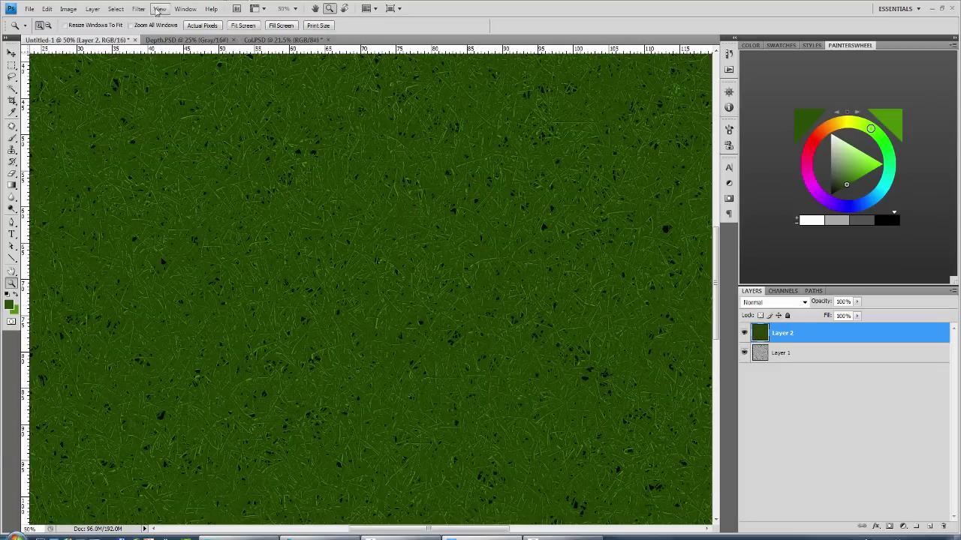
Step: Preview a wrap-around Offset of +2048 pixels in both directions on Layer 2 to check the colour seams, without applying it
click(138, 9)
mouse_move(194, 256)
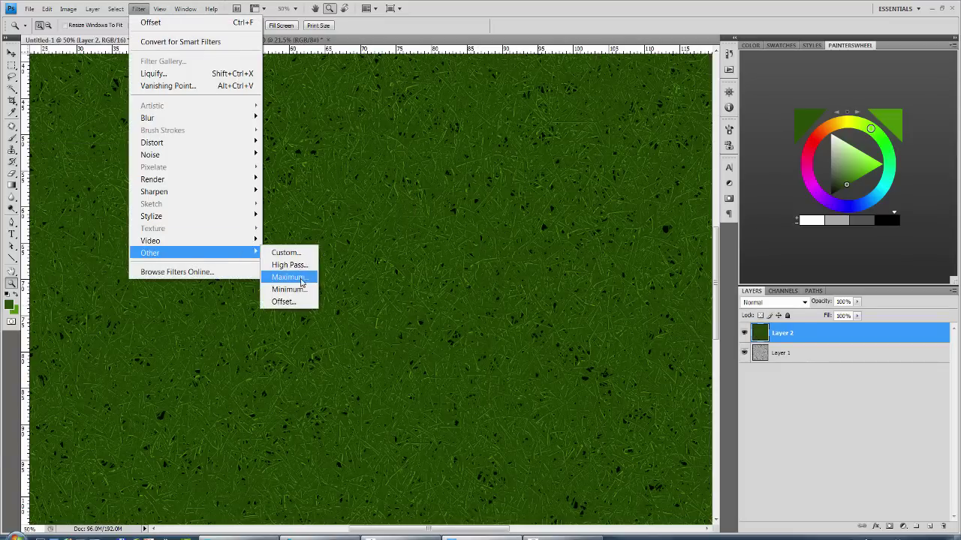
click(285, 300)
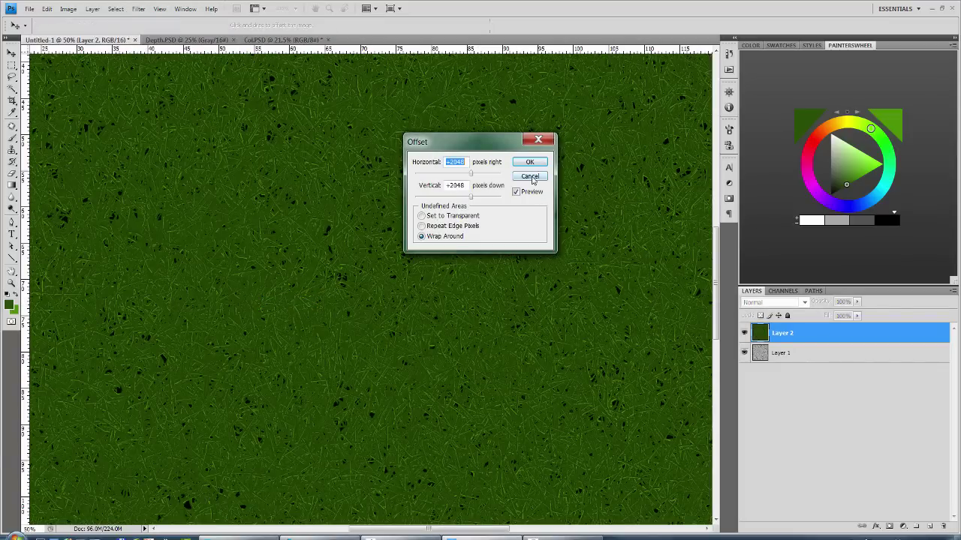
click(530, 177)
key(z)
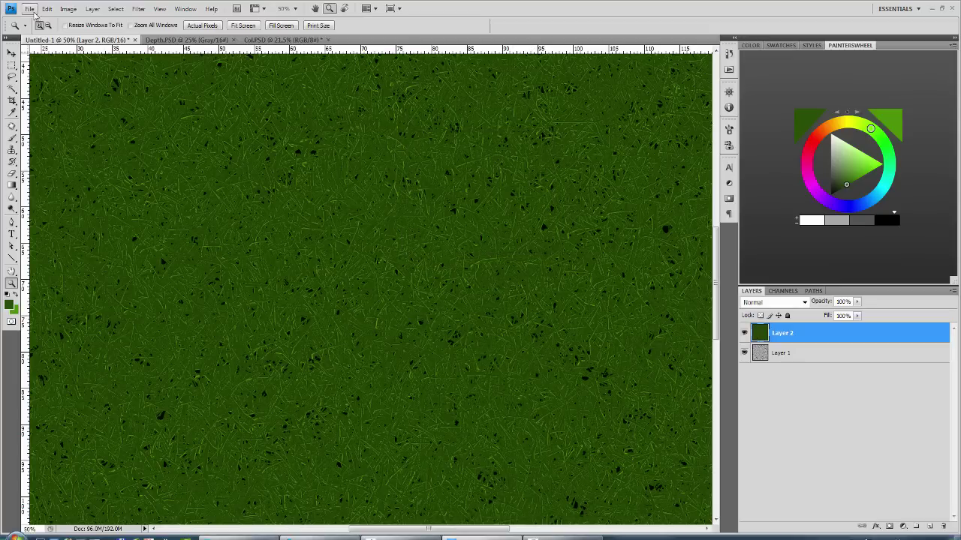
Step: Convert the Untitled-1 document to 8 bits per channel
click(33, 11)
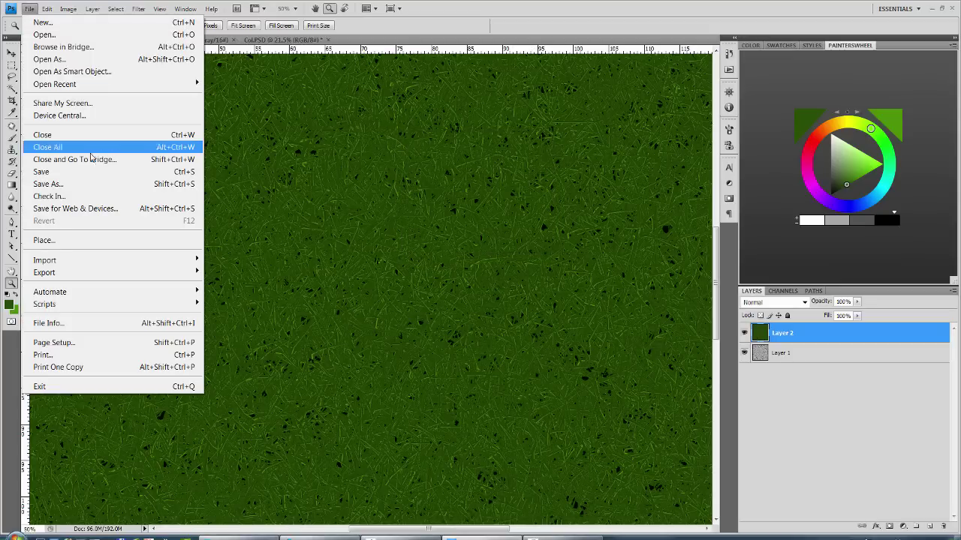
click(441, 4)
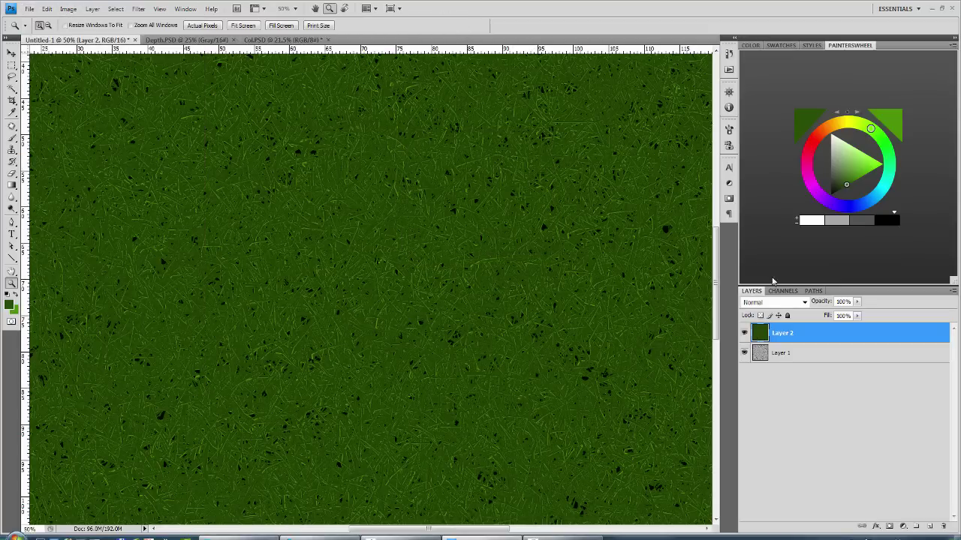
click(68, 9)
mouse_move(90, 23)
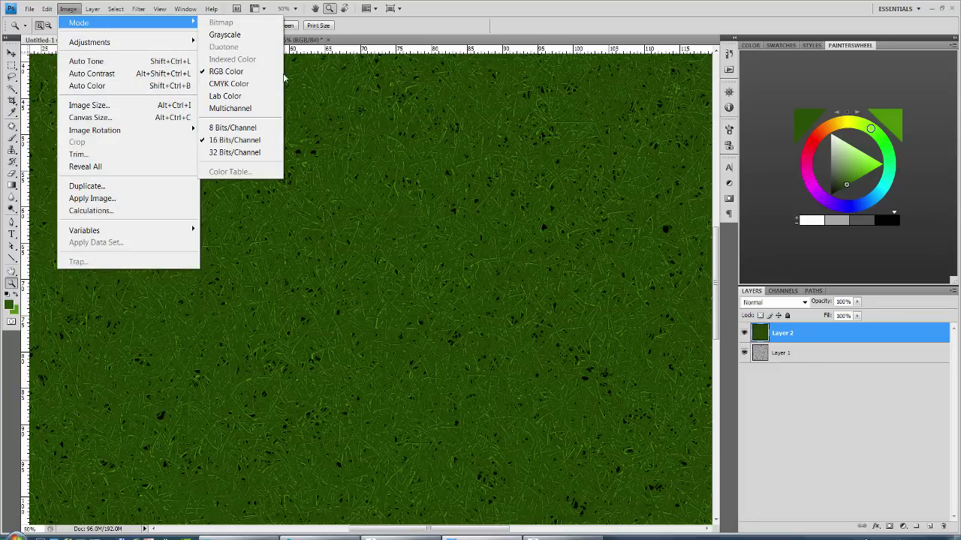
click(232, 128)
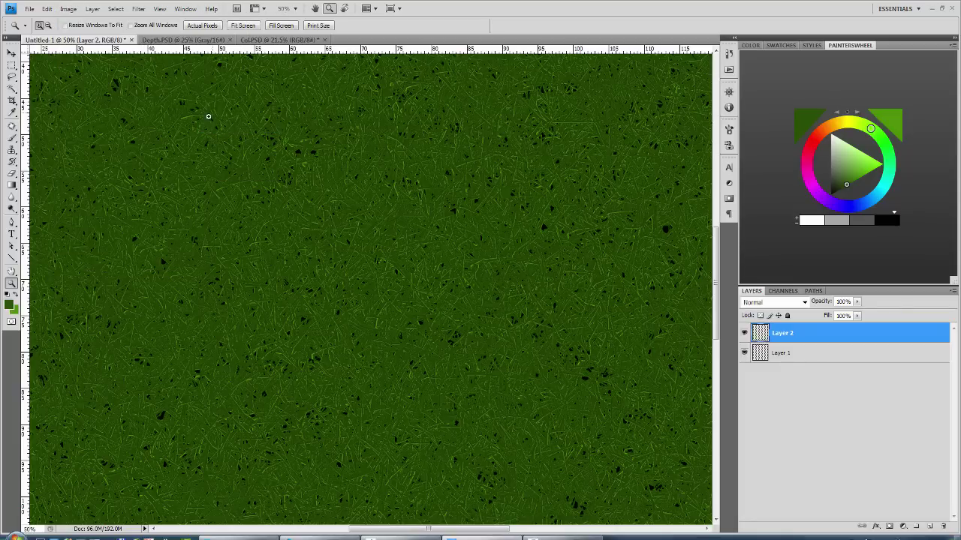
Step: Save a copy without layers as a PSD named DifuseTile in the ZBArray folder, keeping maximum compatibility
click(31, 9)
click(79, 185)
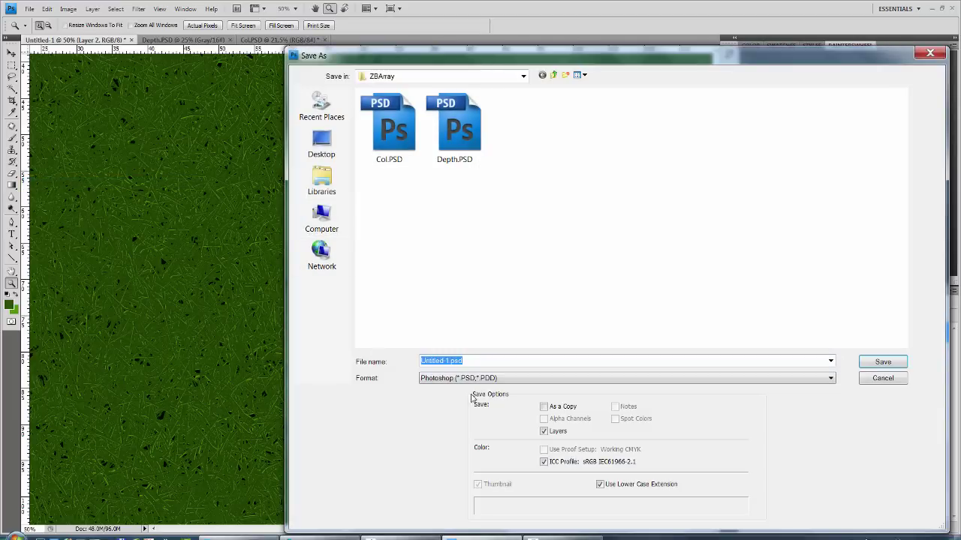
text(DifuseTile)
click(544, 431)
click(882, 362)
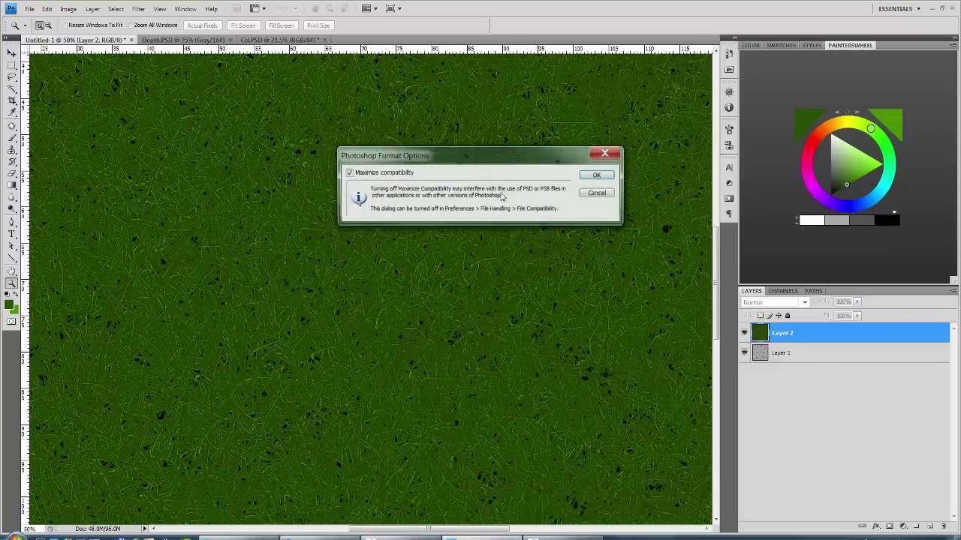
click(595, 175)
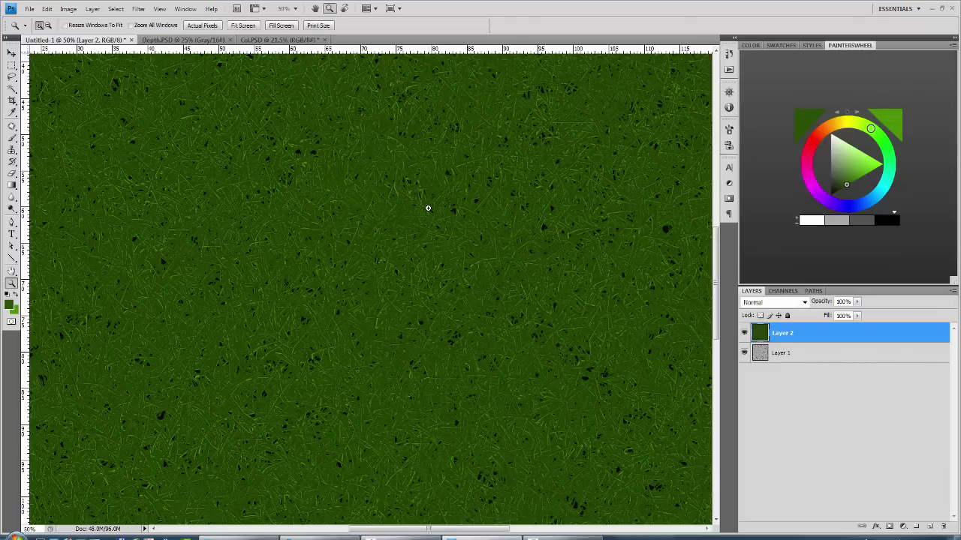
Step: Hide Layer 2, select Layer 1, and convert the document to 16-bit grayscale without merging layers, discarding the colour information
click(744, 332)
click(781, 352)
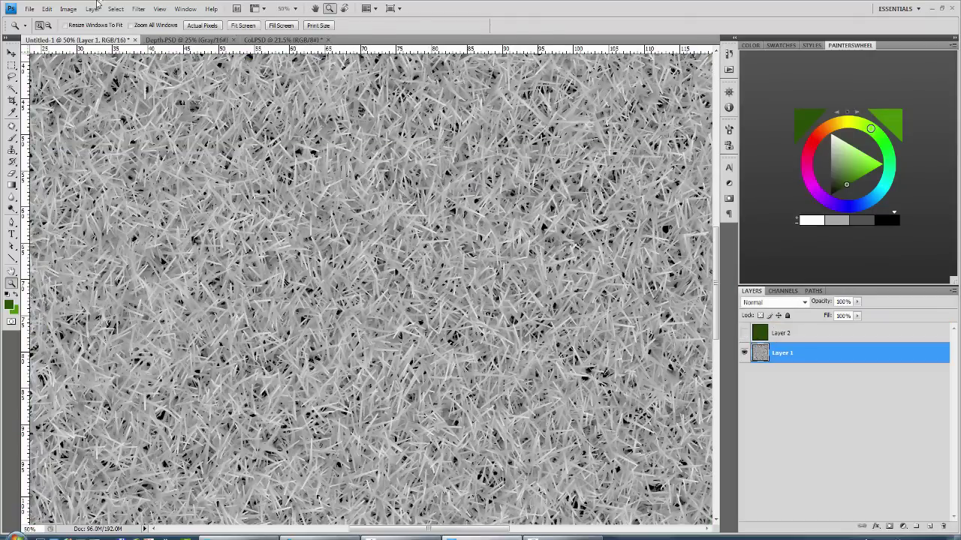
click(68, 9)
mouse_move(83, 22)
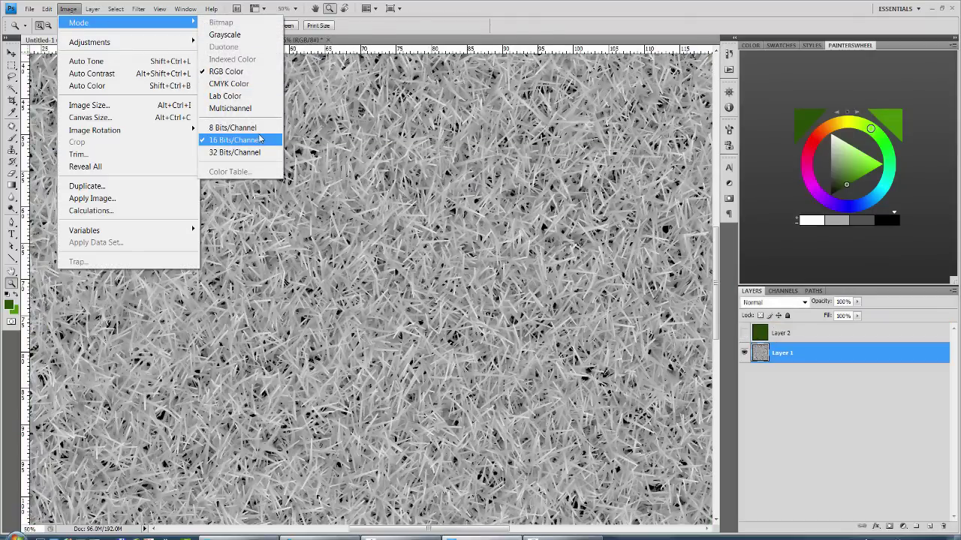
click(225, 34)
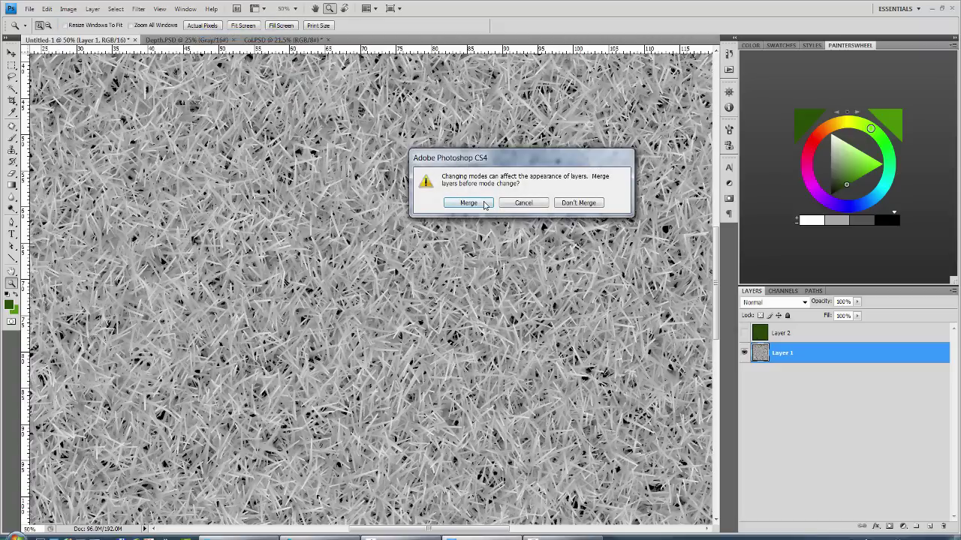
click(578, 202)
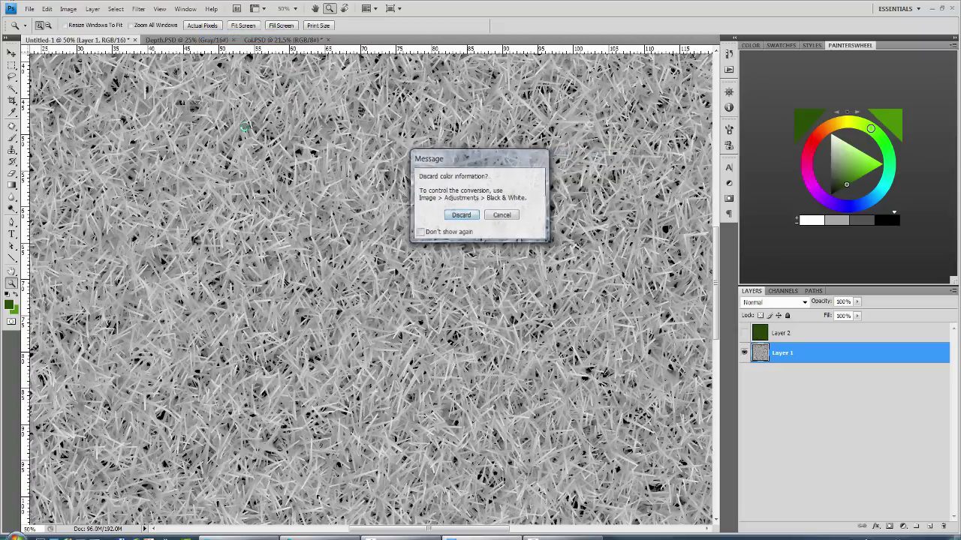
click(460, 216)
Step: Save a copy without layers as a PSD named DispTile in the ZBArray folder, keeping maximum compatibility
click(34, 11)
click(79, 177)
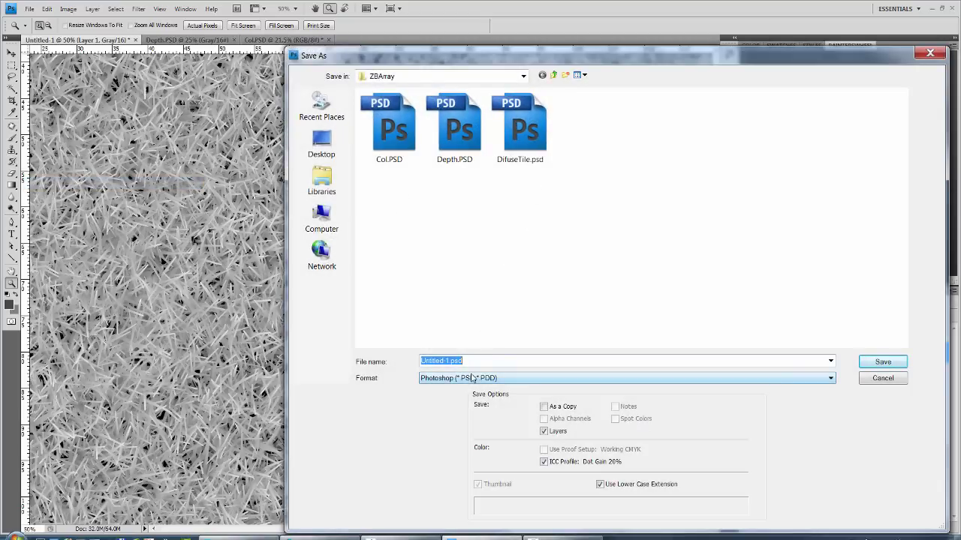
text(DispTile)
click(546, 434)
click(882, 363)
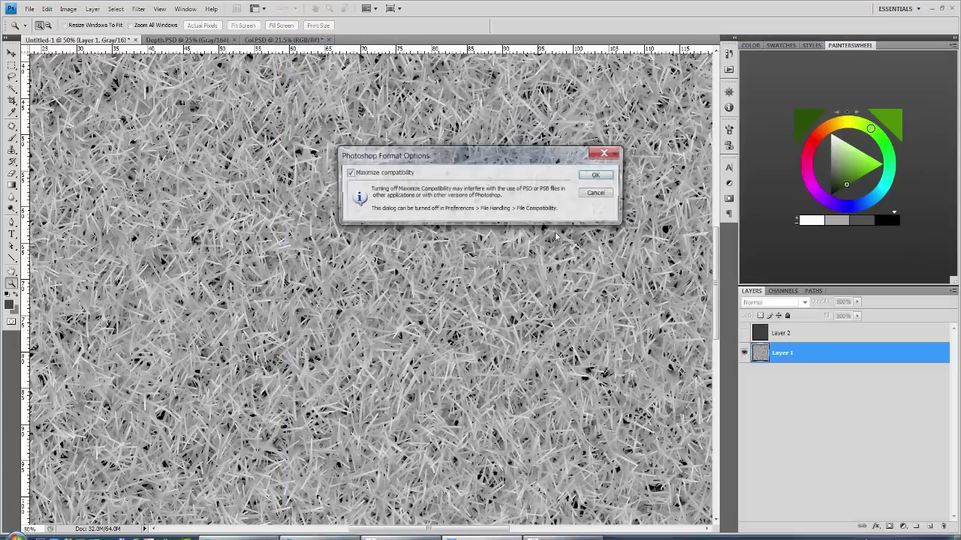
click(594, 185)
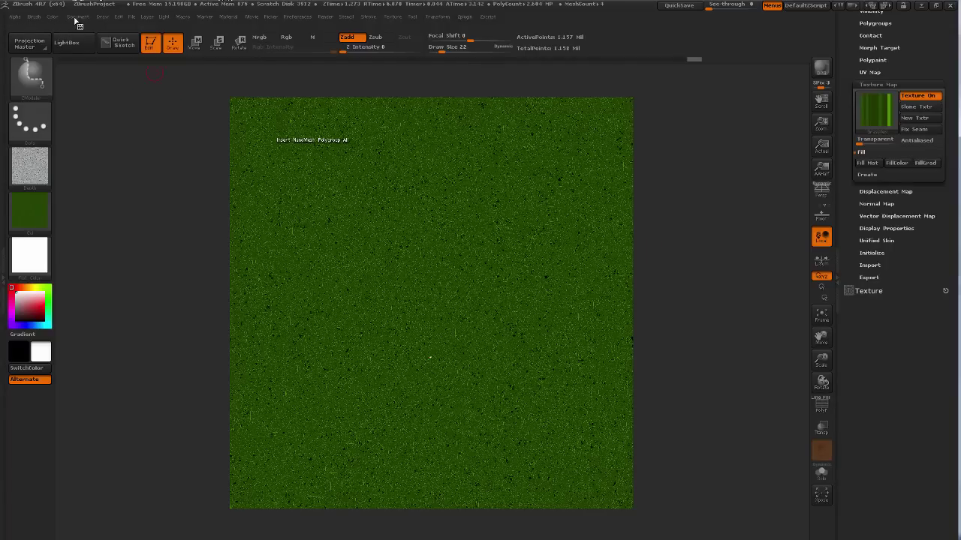
Step: Switch to ZBrush and create a new document without saving the changes to the current one
click(76, 18)
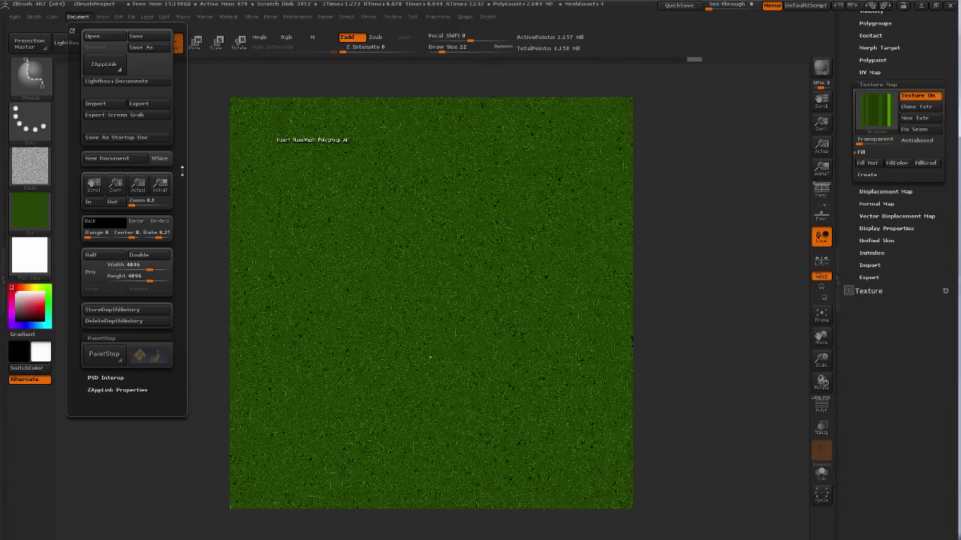
click(112, 159)
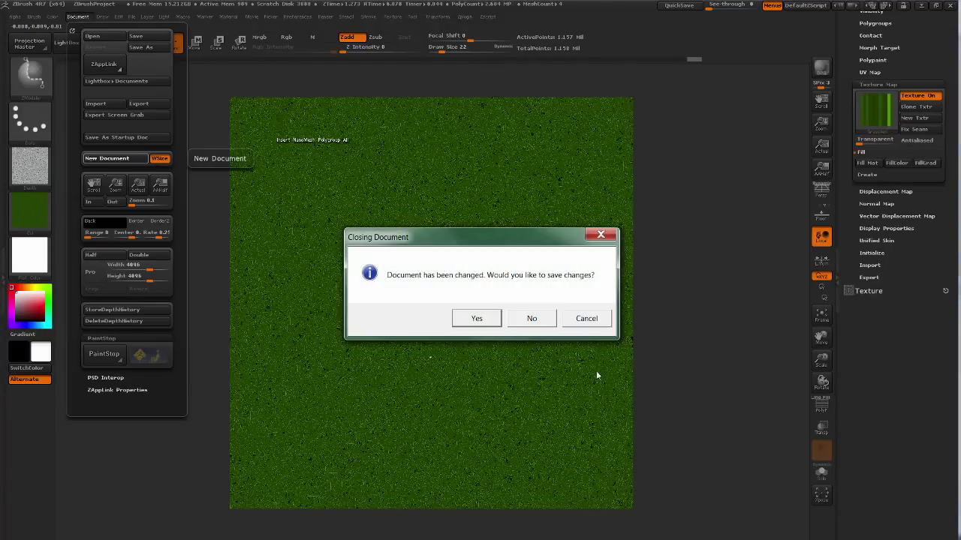
click(532, 320)
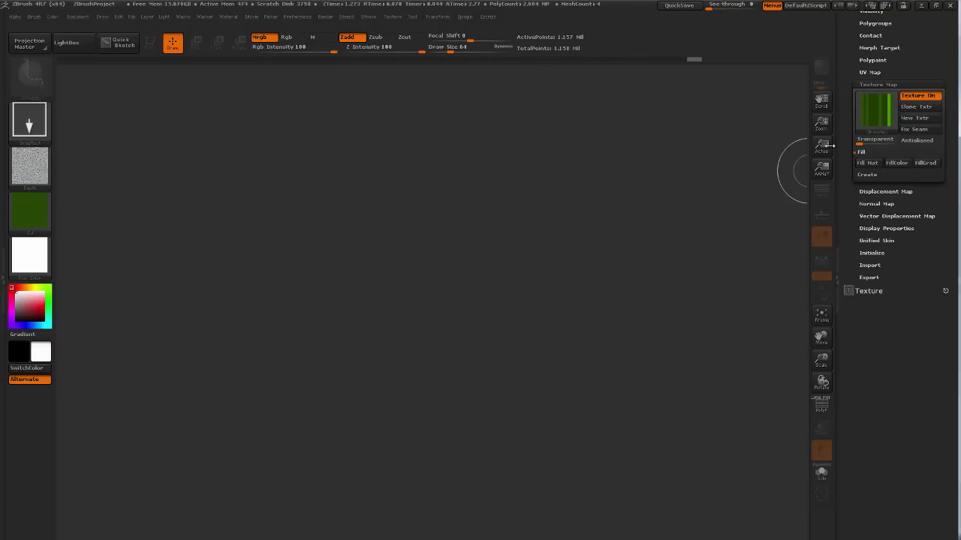
mouse_move(822, 127)
mouse_down()
mouse_move(806, 112)
mouse_move(816, 121)
mouse_up()
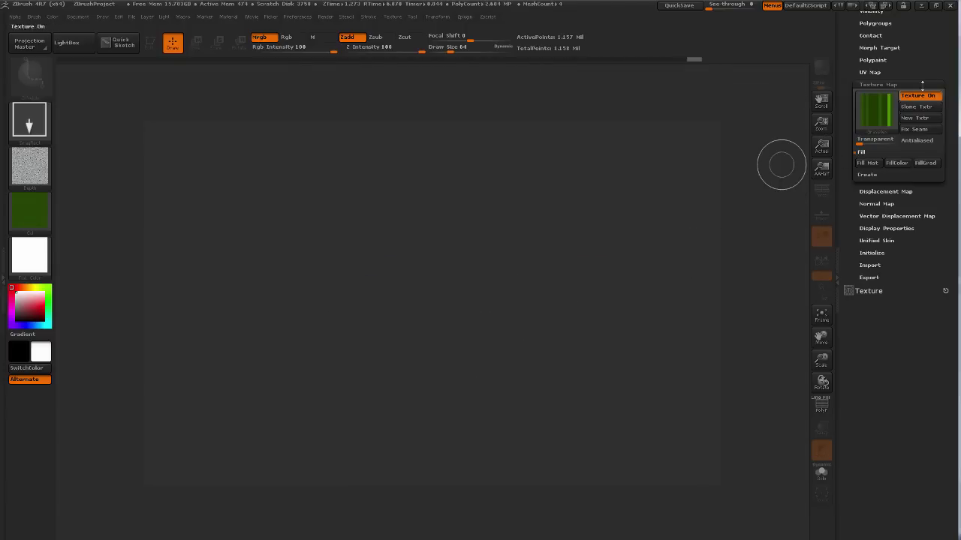
Step: Select the Plane3D tool, draw a plane in the middle of the canvas and put it in Edit mode
drag(923, 83, 918, 201)
scroll(918, 200, up, 3)
click(876, 184)
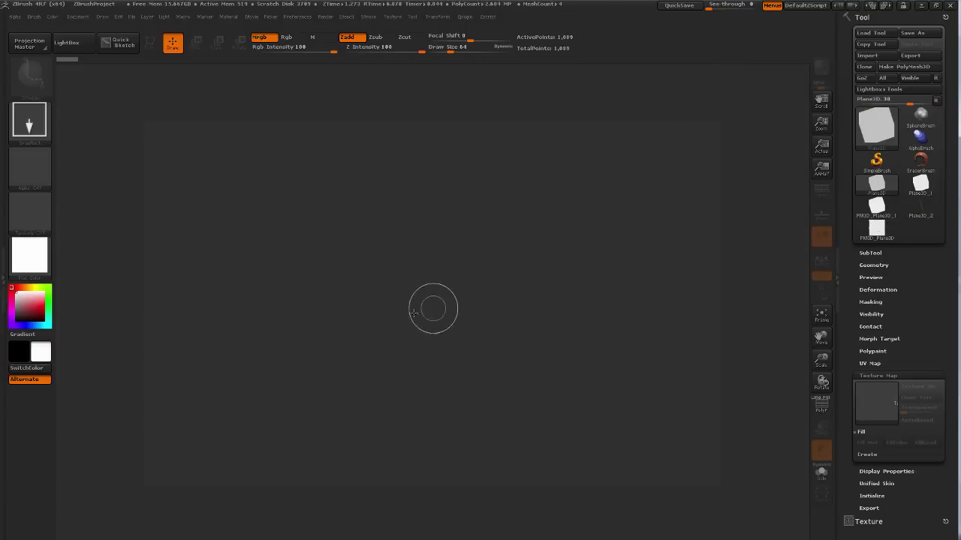
drag(433, 307, 434, 393)
key(t)
drag(579, 315, 660, 285)
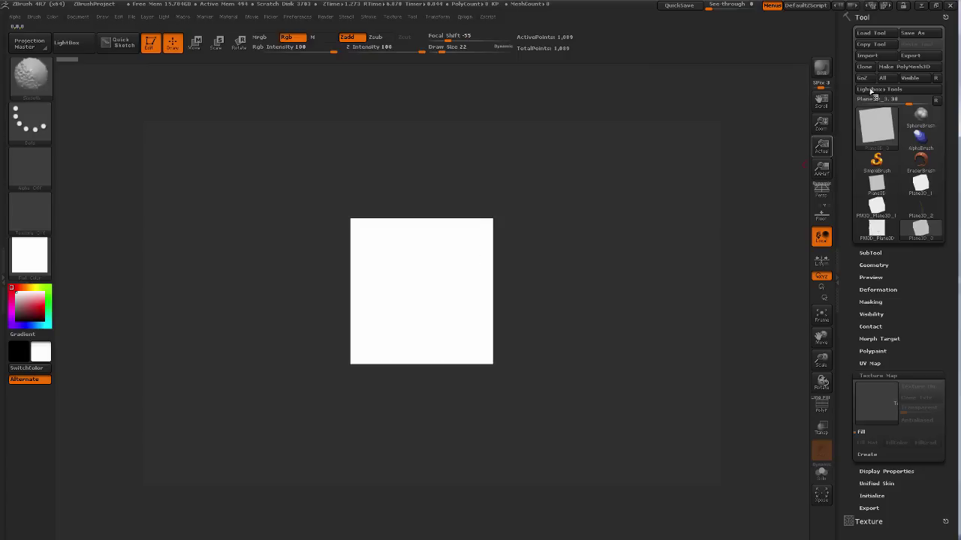
Step: Convert the plane to a PolyMesh3D, show its polyframe and fit the mesh in the view
click(902, 70)
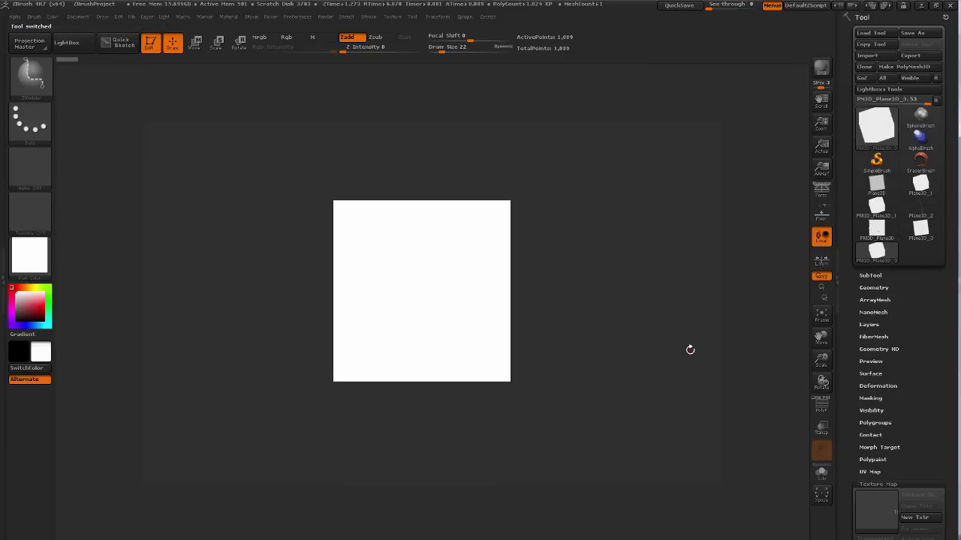
key(shift+f)
key(f)
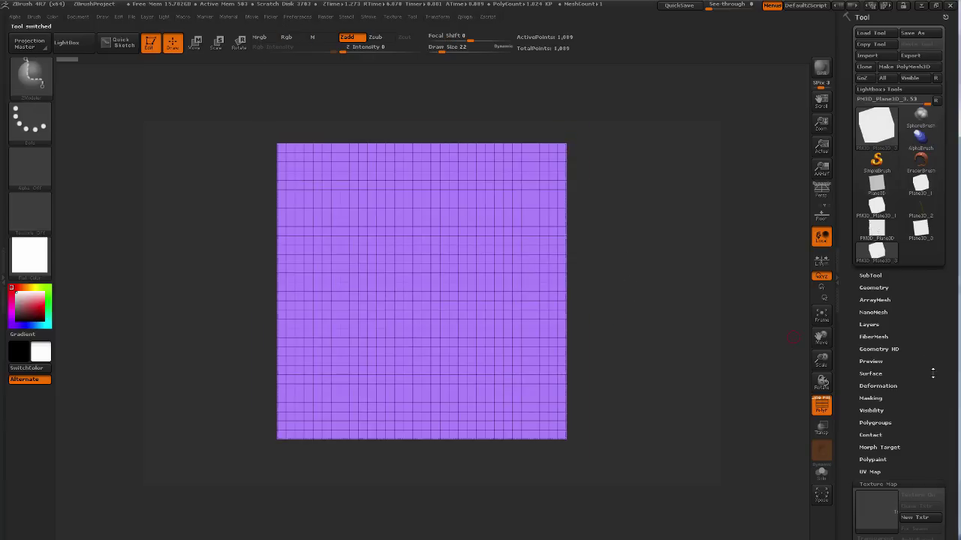
Step: Import DifuseTile.psd from the ZBArray folder as a texture
drag(928, 447, 928, 192)
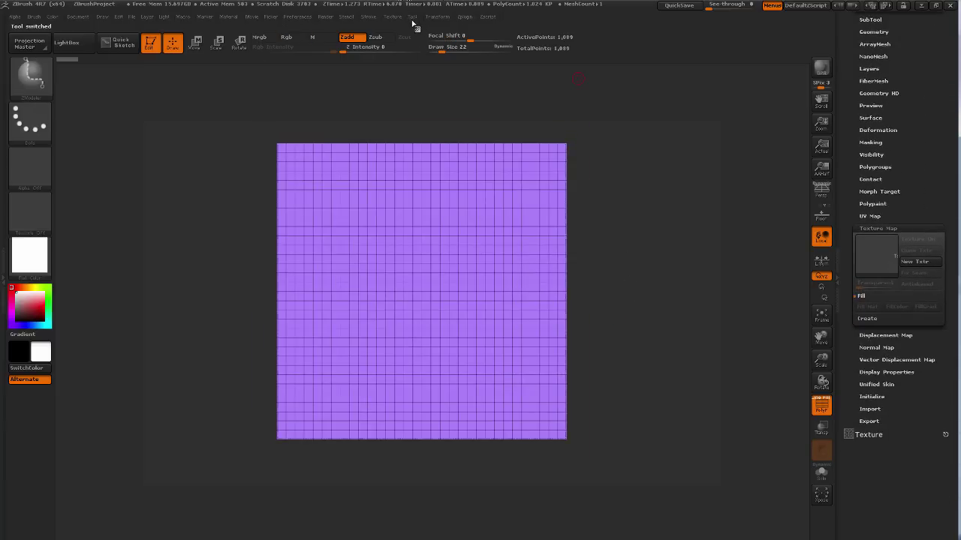
click(412, 17)
click(393, 17)
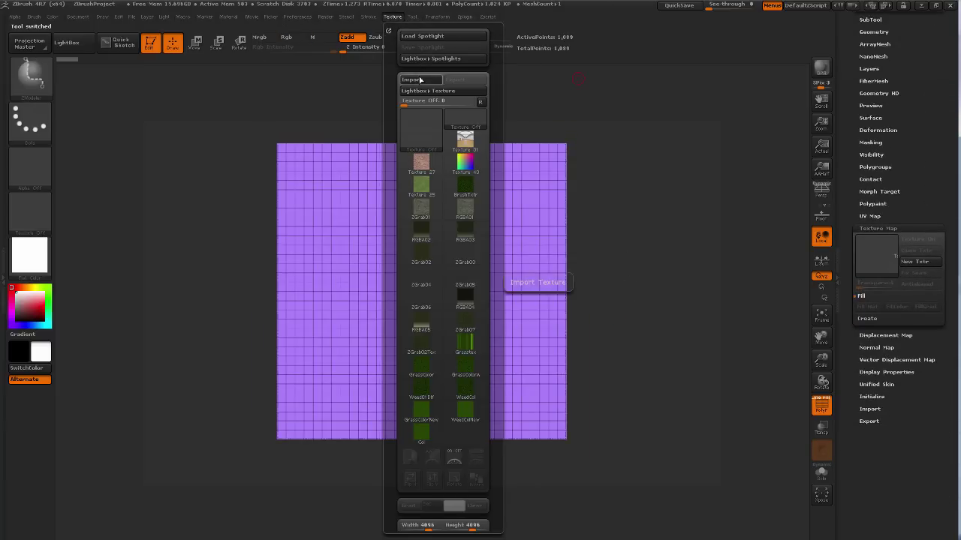
click(416, 78)
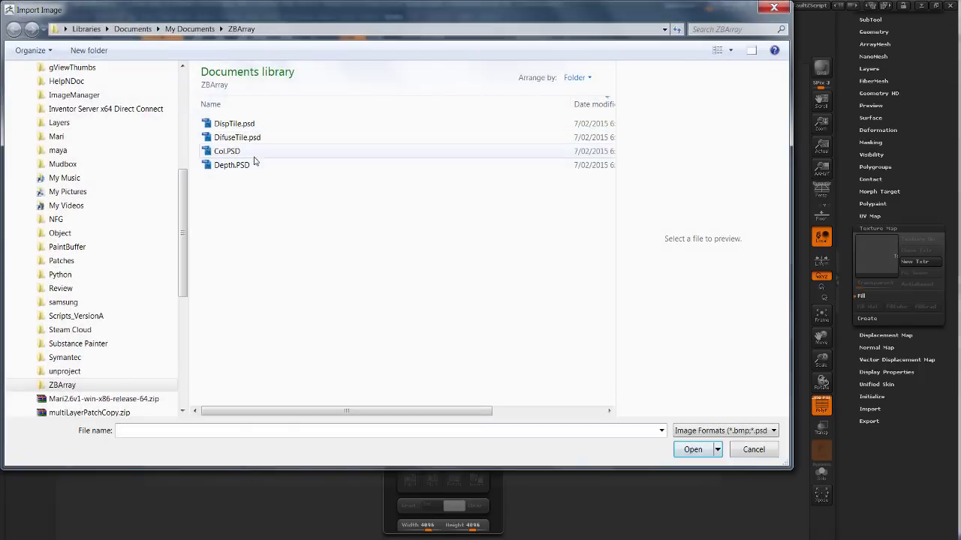
double_click(250, 142)
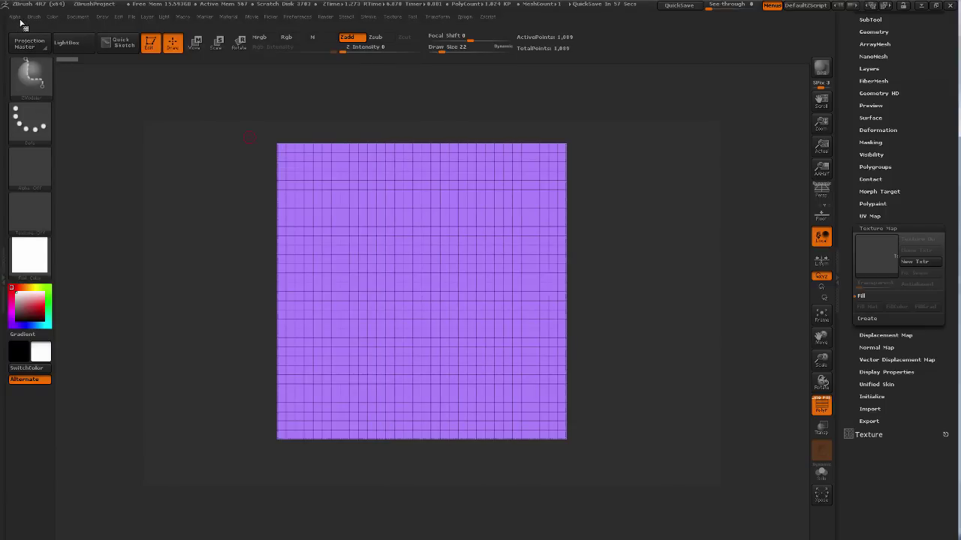
Step: Import DispTile.psd from the ZBArray folder as an alpha
click(16, 17)
click(47, 36)
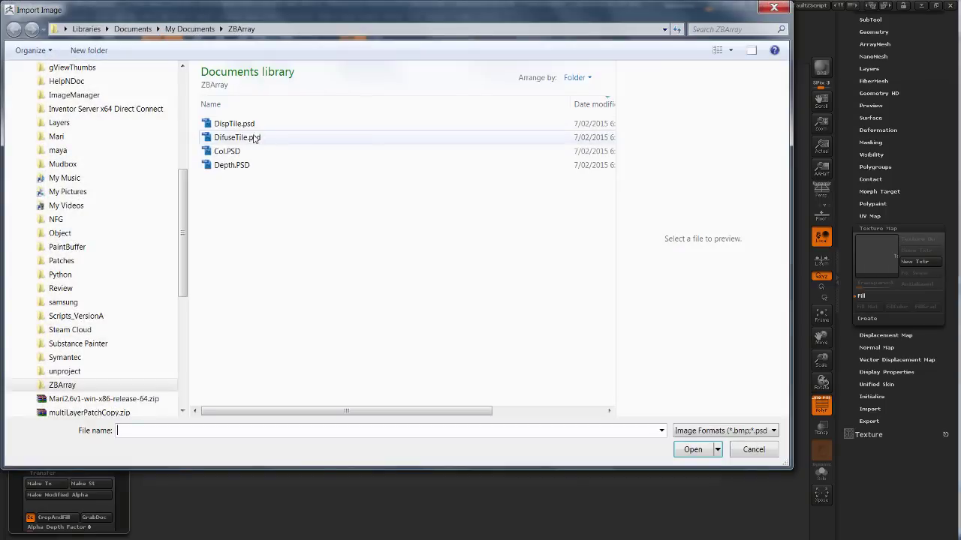
double_click(253, 139)
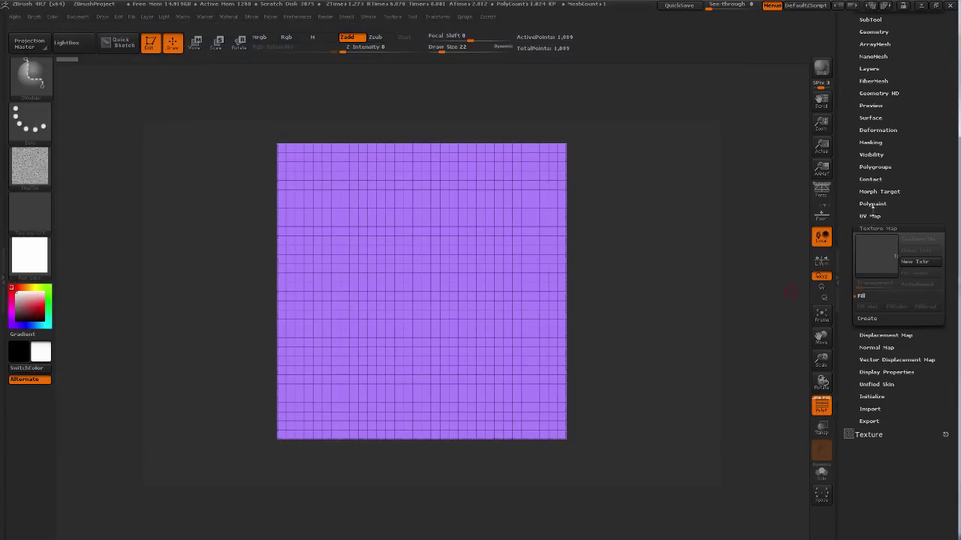
Step: Hide the polyframe and assign the DifuseTile texture as the plane's texture map
key(shift+f)
click(881, 253)
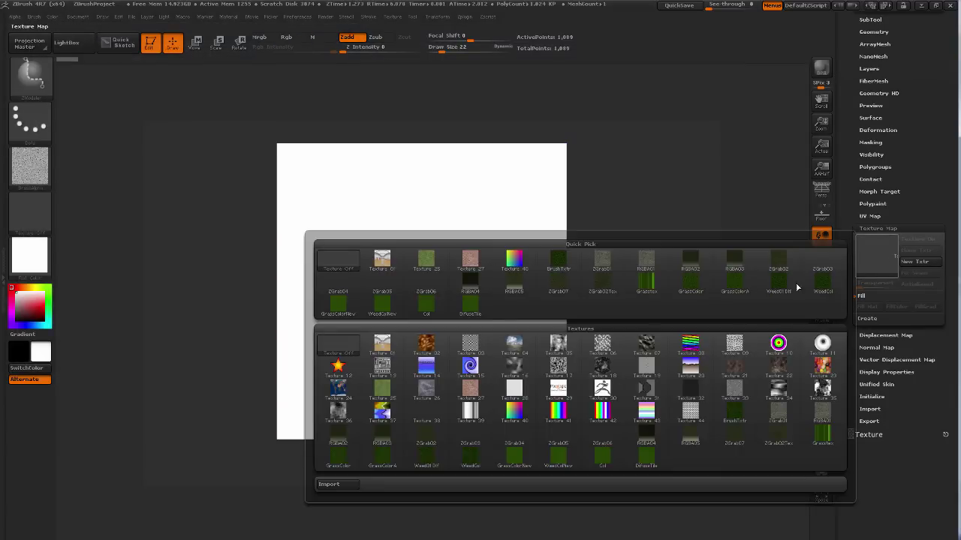
click(470, 304)
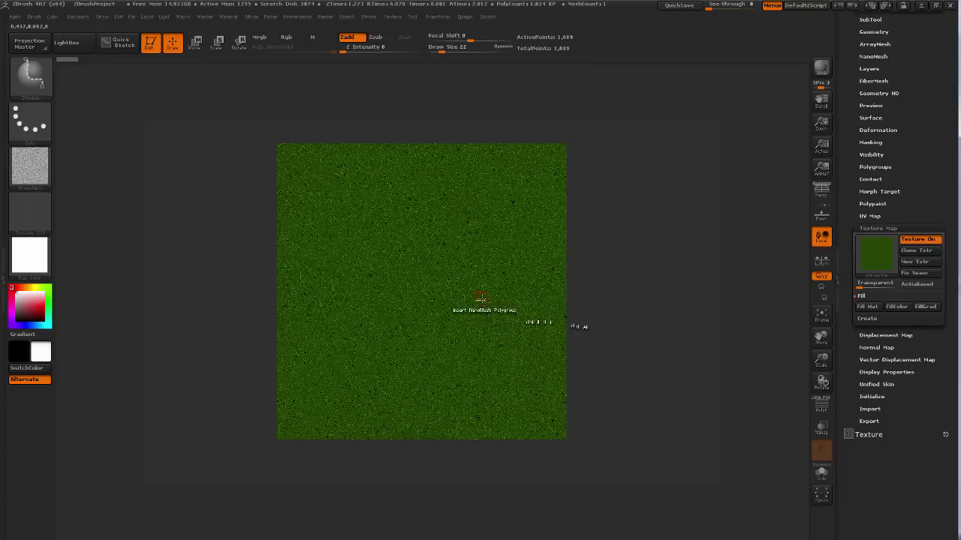
Step: Assign the DispTile alpha as the plane's displacement map and switch the flat material to a basic shaded one
click(893, 336)
click(876, 263)
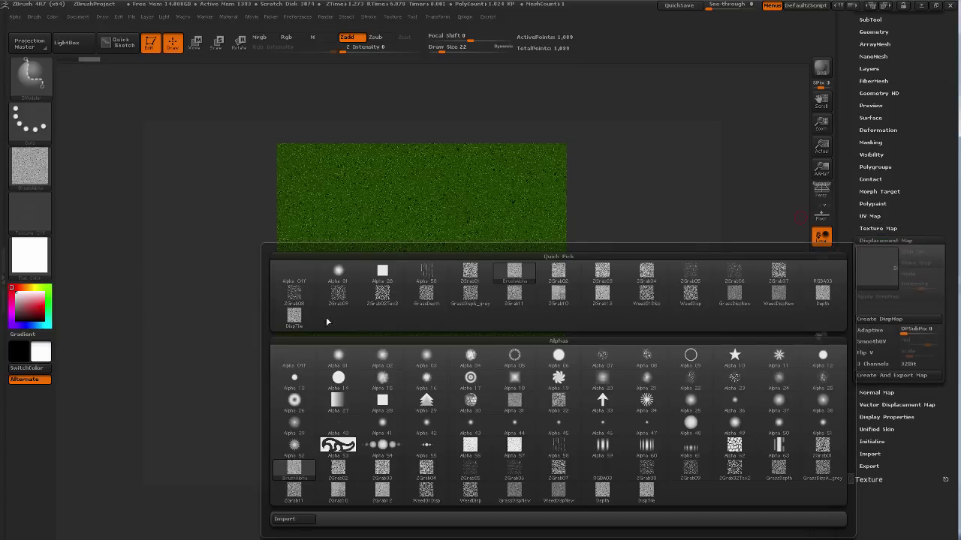
click(294, 319)
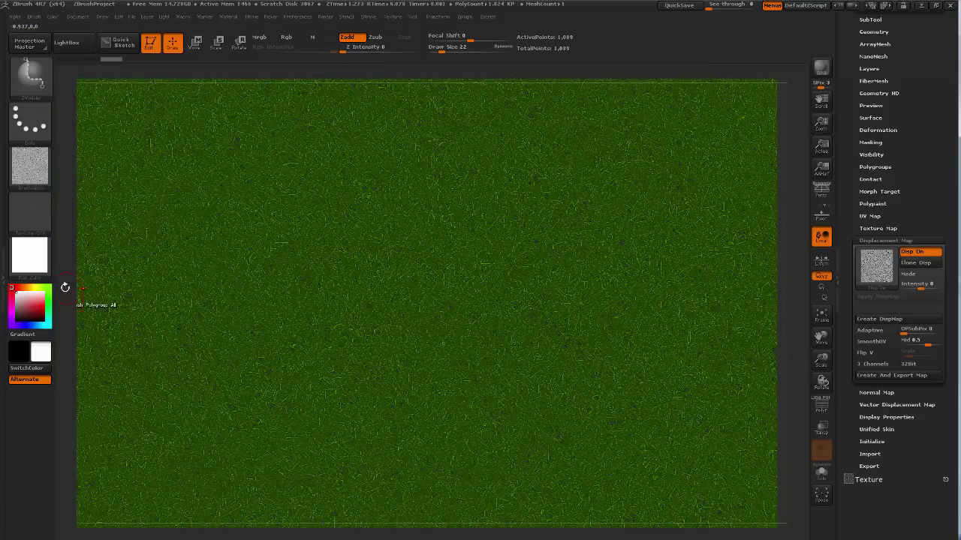
click(30, 257)
click(132, 412)
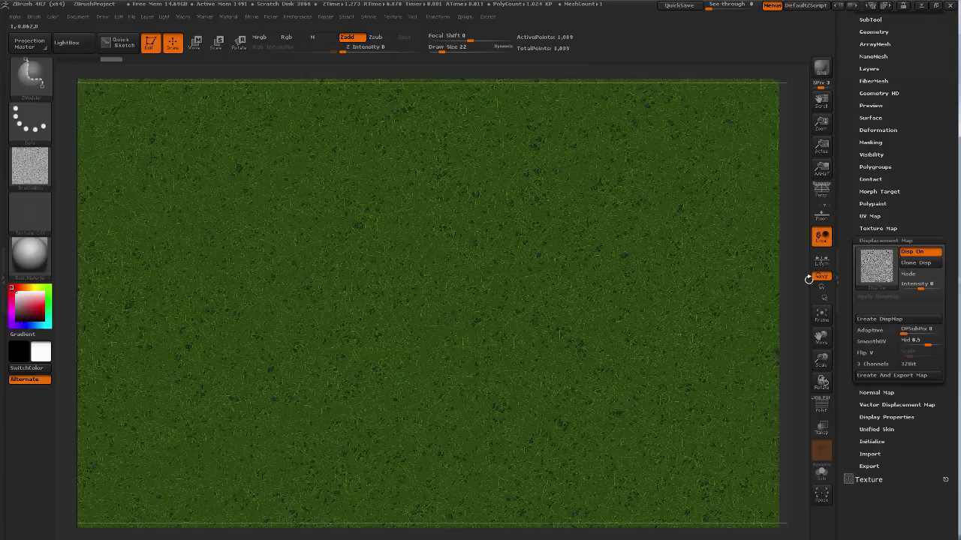
Step: Set the displacement map intensity to 0.05 with displacement Mode enabled, and turn Mode off again
click(923, 276)
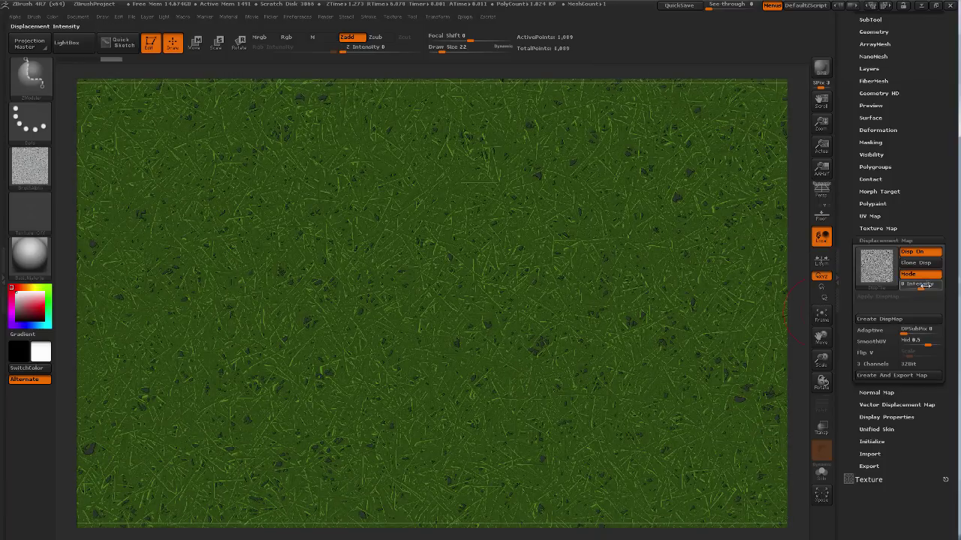
drag(919, 288, 927, 287)
click(924, 287)
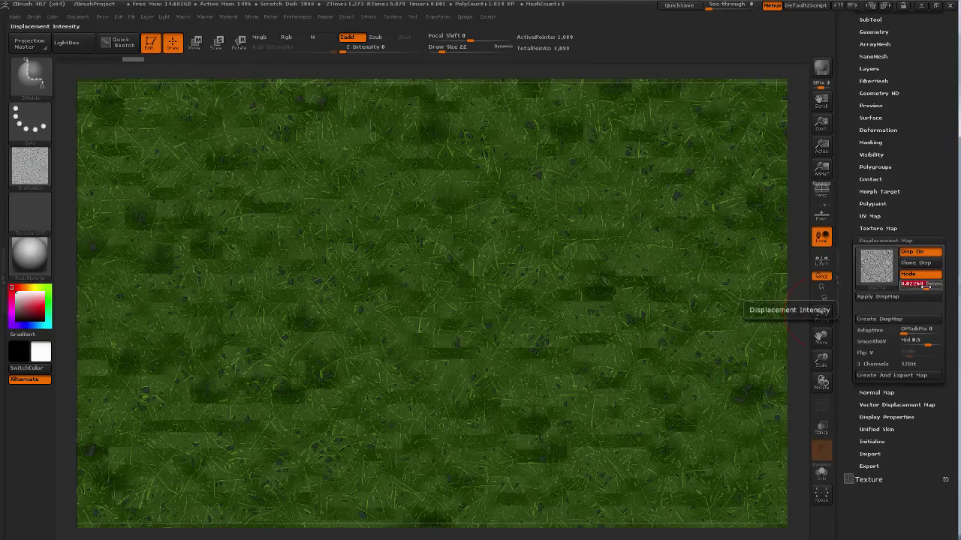
click(926, 287)
drag(803, 289, 818, 368)
click(912, 275)
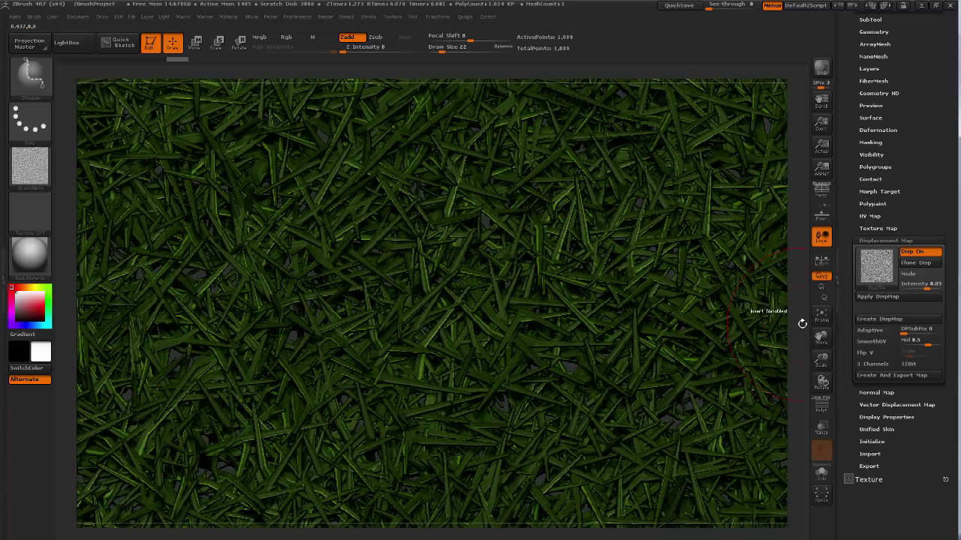
Step: Slightly adjust the direction of the light shining on the displaced grass plane
drag(802, 323, 759, 310)
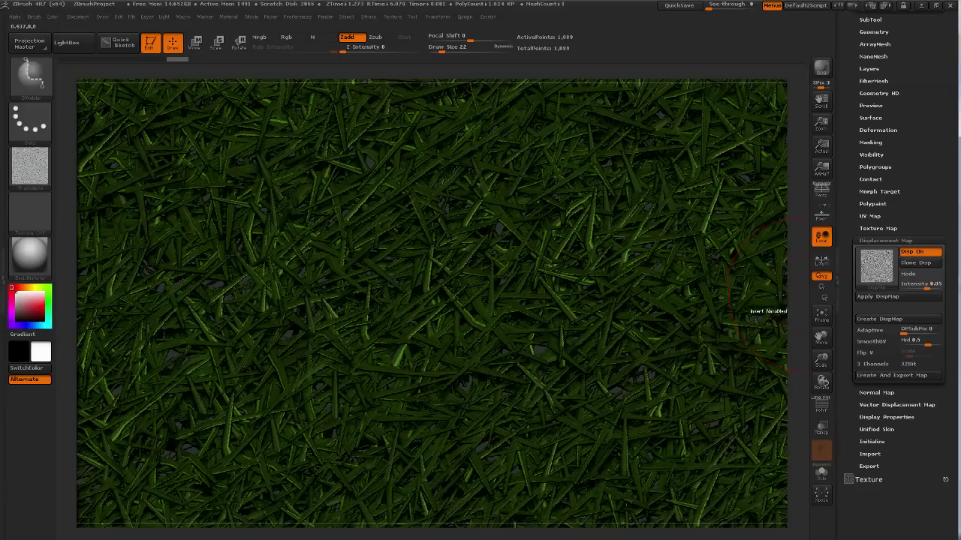
click(163, 16)
drag(197, 66, 195, 68)
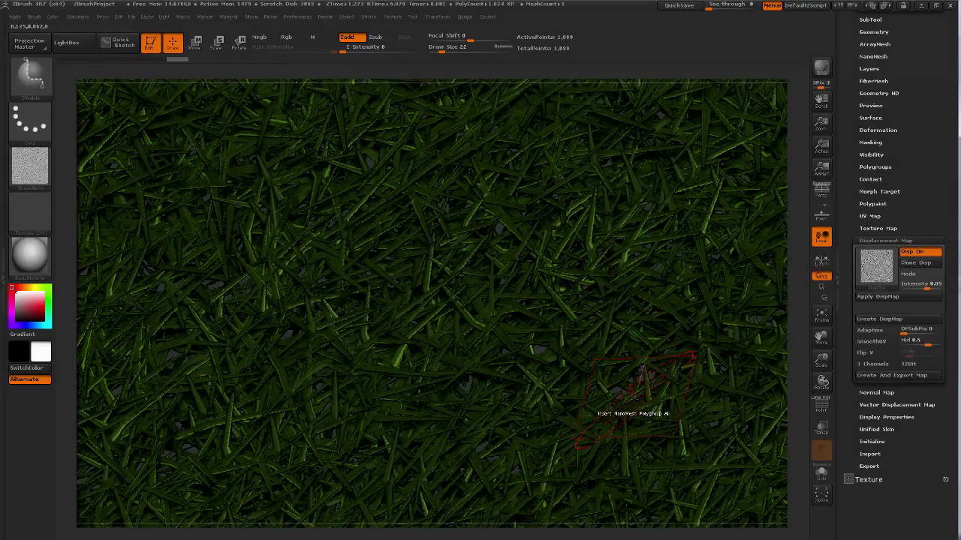
Step: Examine the textured, displaced grass surface from close up, at an angle and fitted to the view
click(895, 228)
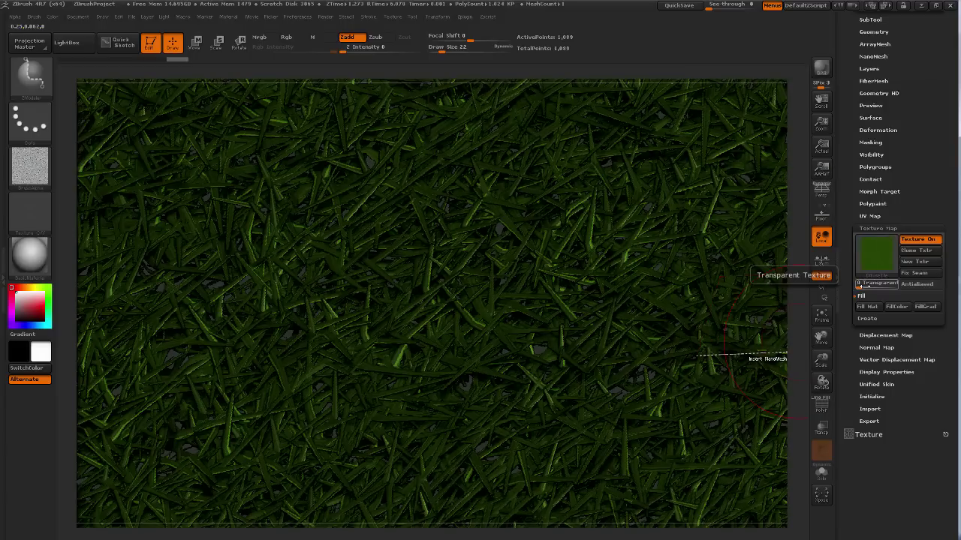
drag(800, 319, 801, 348)
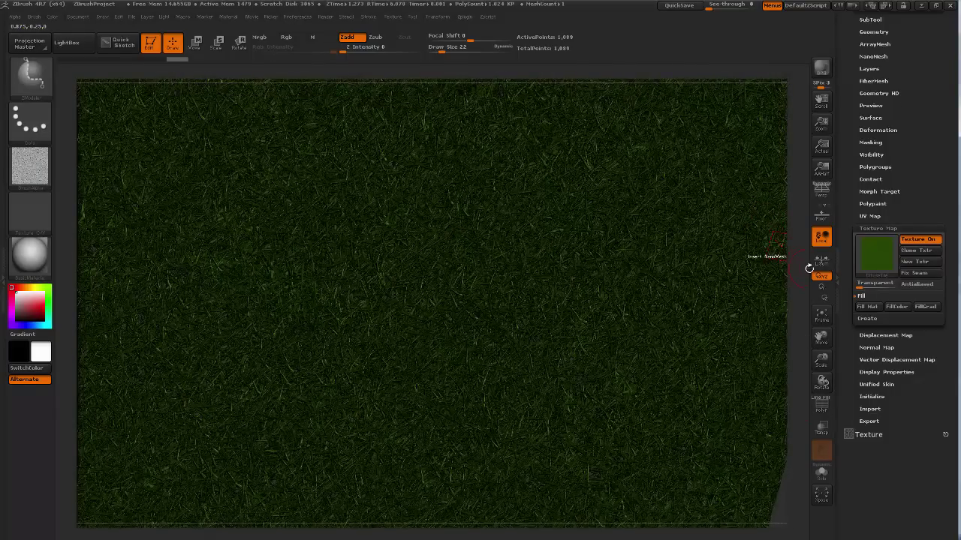
key(f)
shift+drag(723, 217, 723, 338)
key(f)
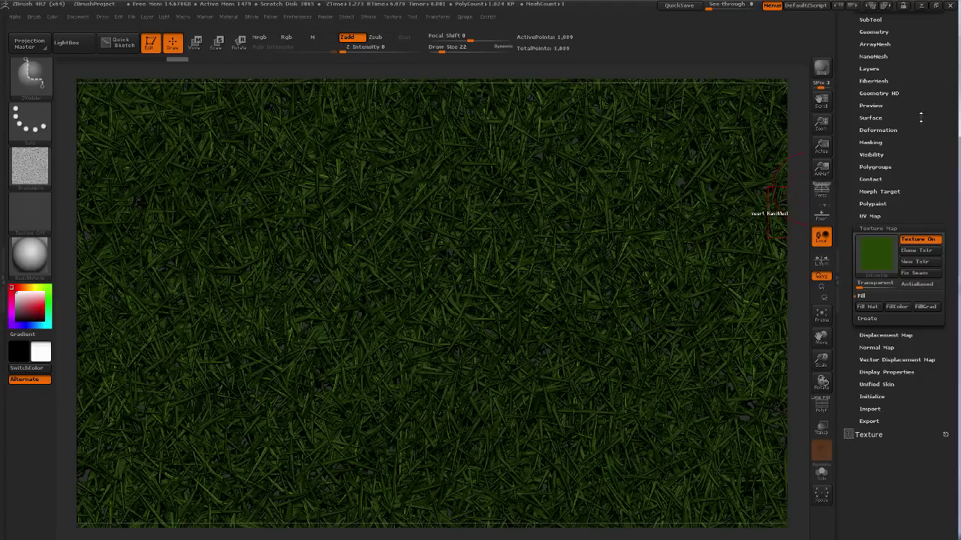
drag(920, 118, 920, 253)
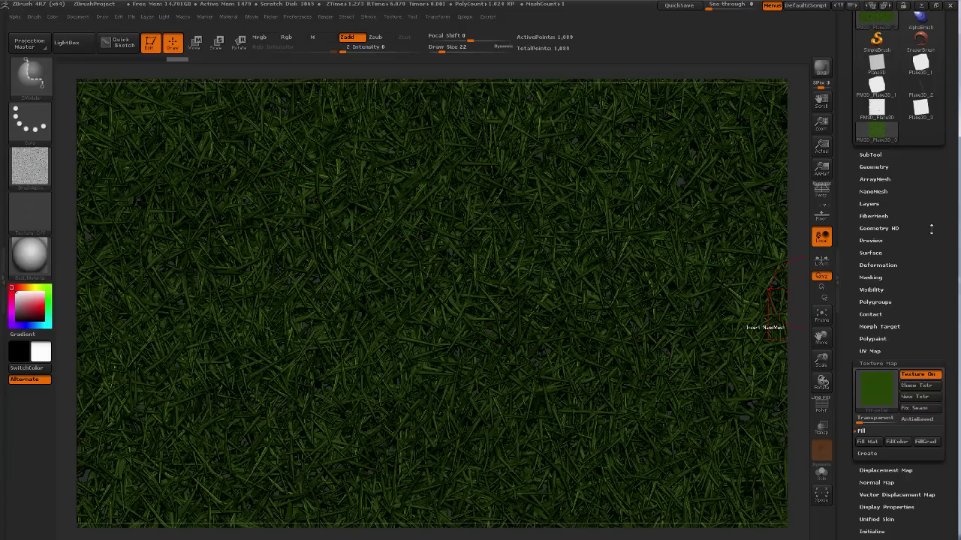
scroll(931, 188, up, 1)
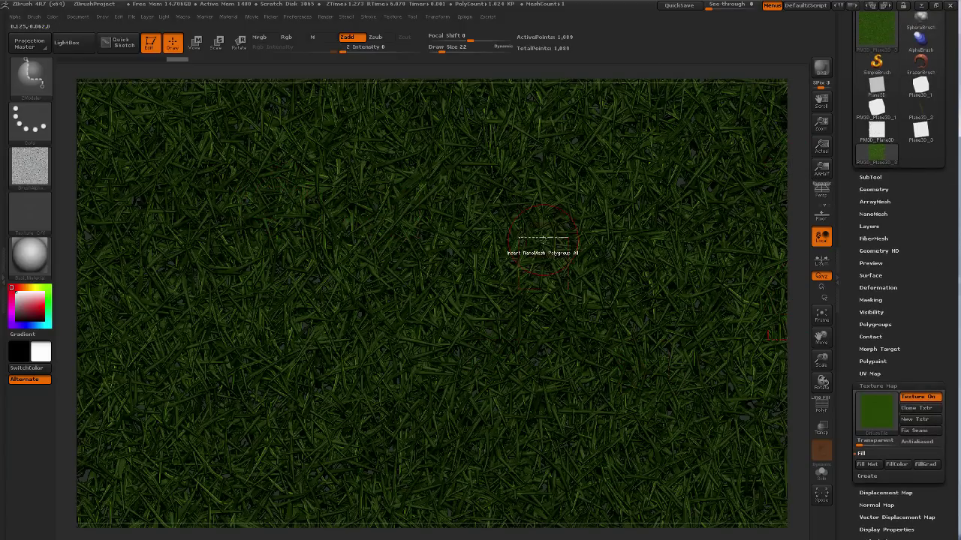
Step: Leave Edit mode, clear the canvas, redraw the grass plane facing front, and re-enter Edit mode with it fitted to the view
key(t)
key(ctrl+n)
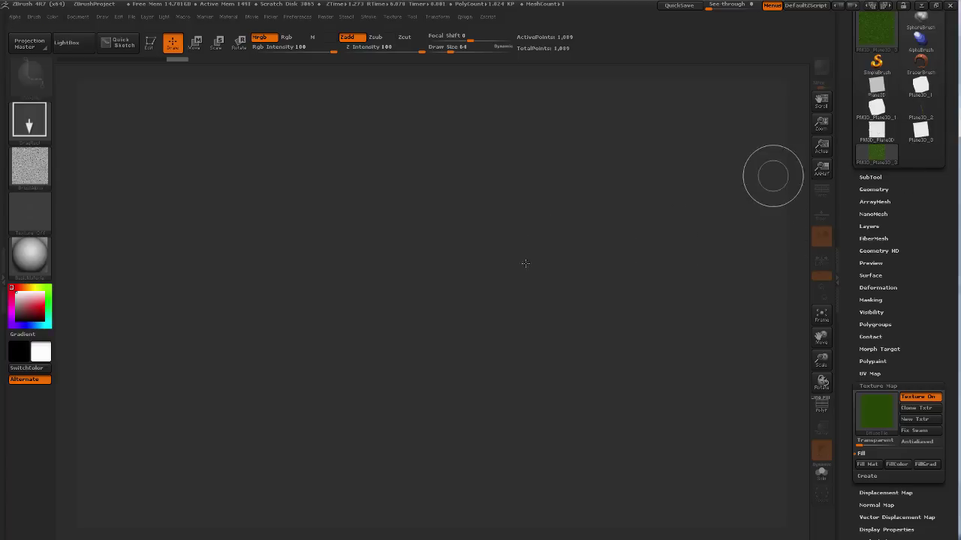
mouse_move(448, 293)
mouse_down()
mouse_move(448, 392)
mouse_move(480, 421)
mouse_up()
key(t)
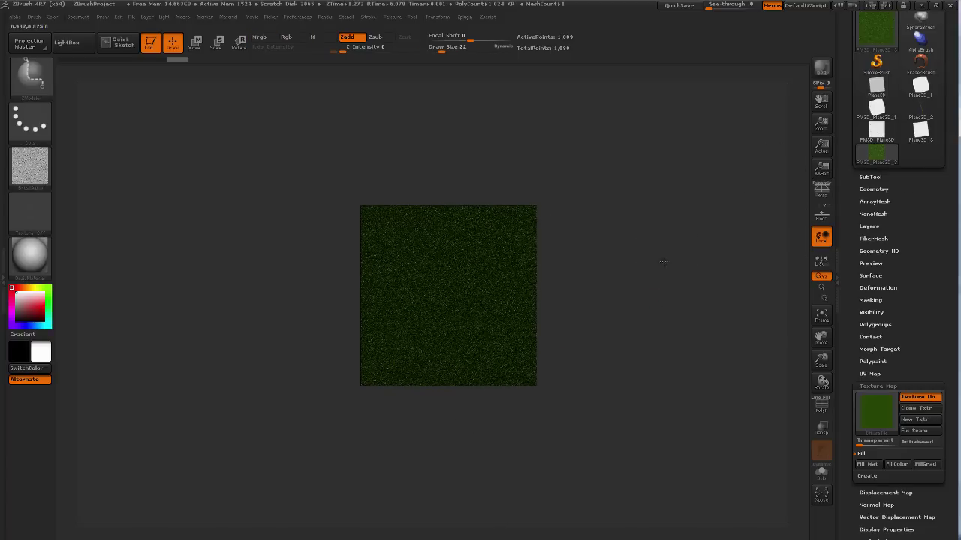
key(f)
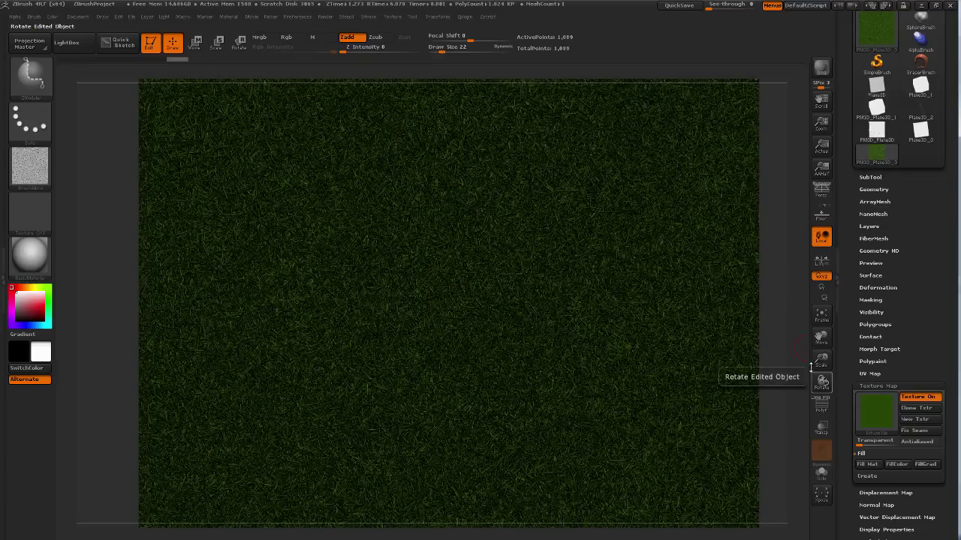
Step: Open the Polygroups settings and zoom in closely on the grass plane to inspect the individual blades
drag(789, 328, 791, 307)
scroll(921, 273, down, 1)
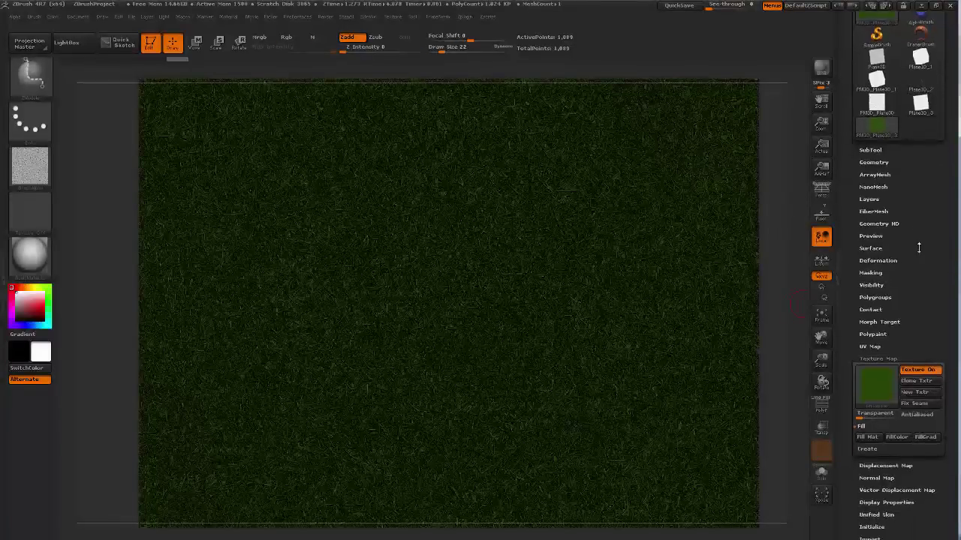
click(875, 296)
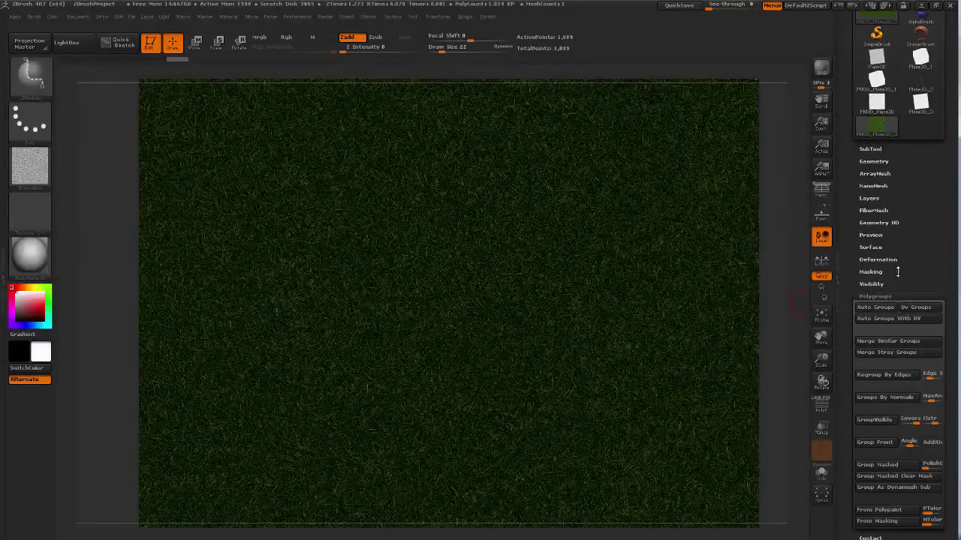
scroll(898, 271, down, 1)
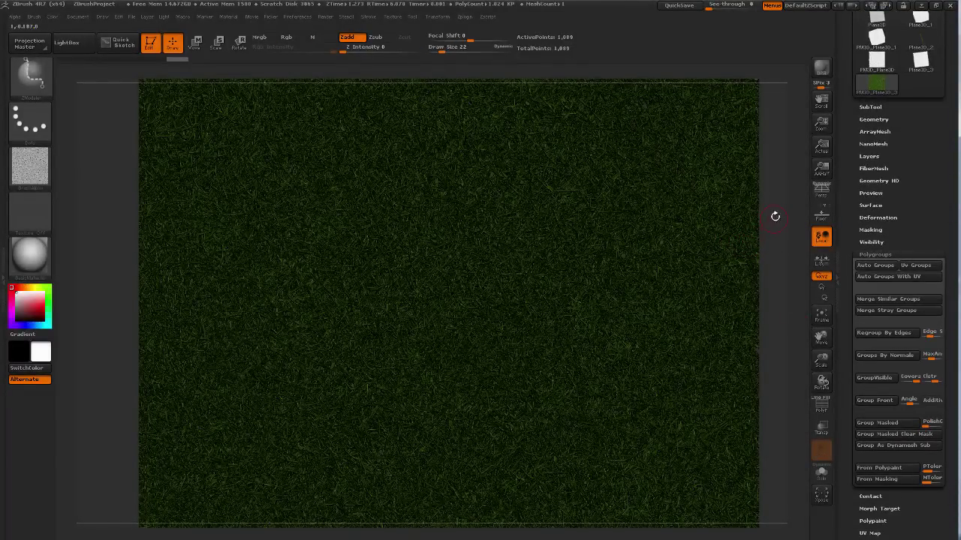
key(f)
drag(841, 367, 859, 397)
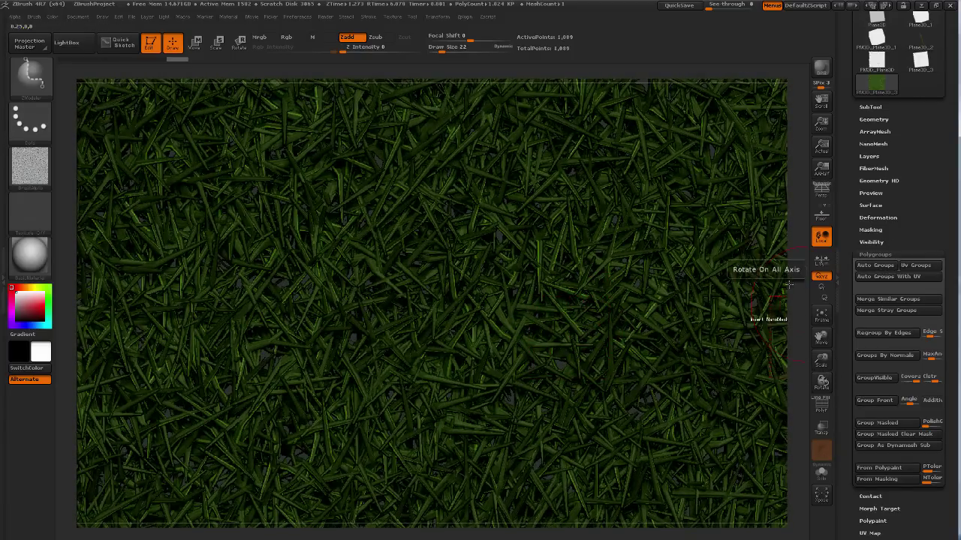
Step: Switch to the PM3D_Plane3D NanoMesh grass tool and turn off its texture map
scroll(918, 186, down, 5)
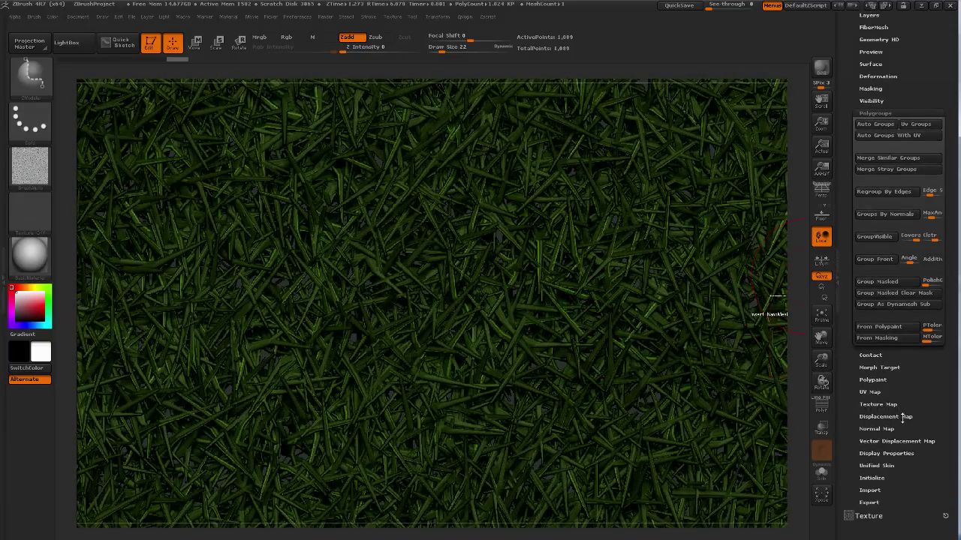
click(895, 405)
scroll(939, 245, up, 10)
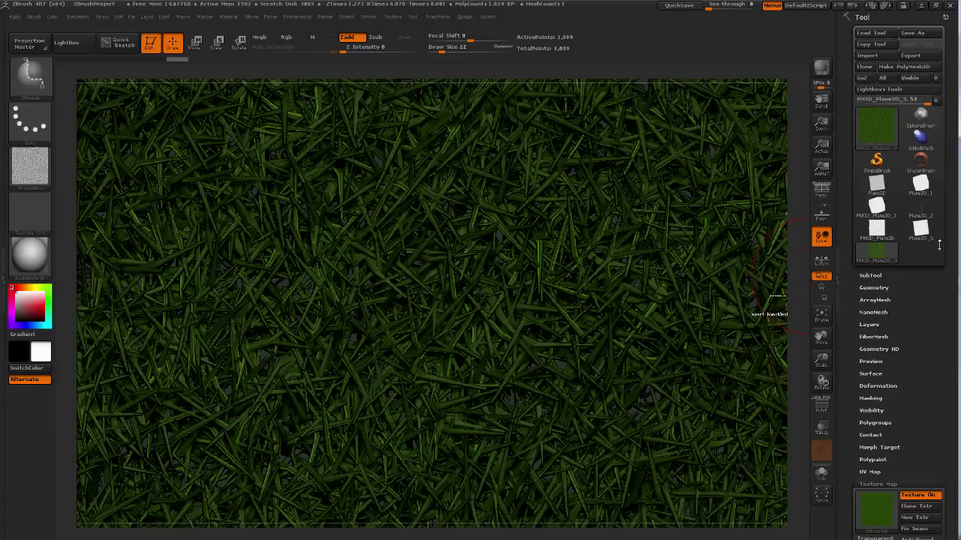
mouse_move(877, 233)
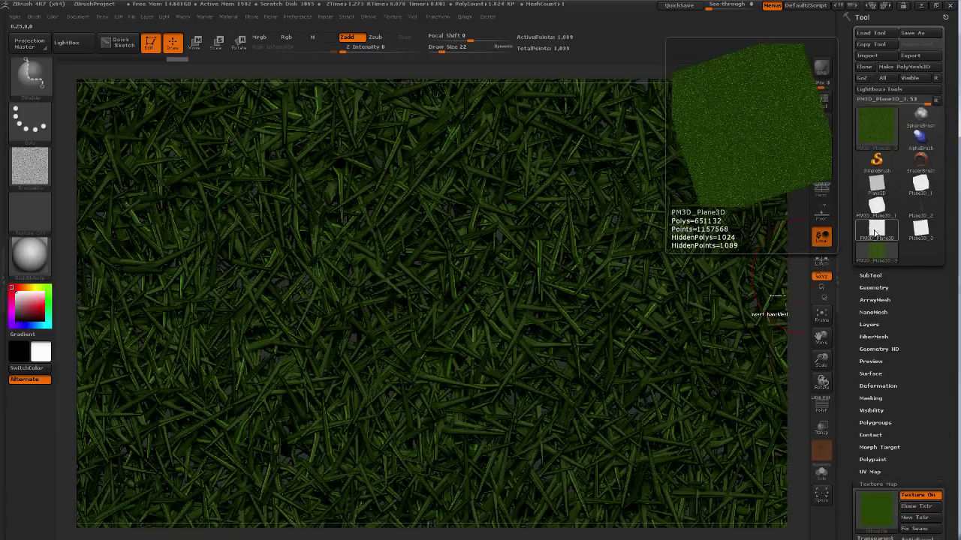
click(876, 233)
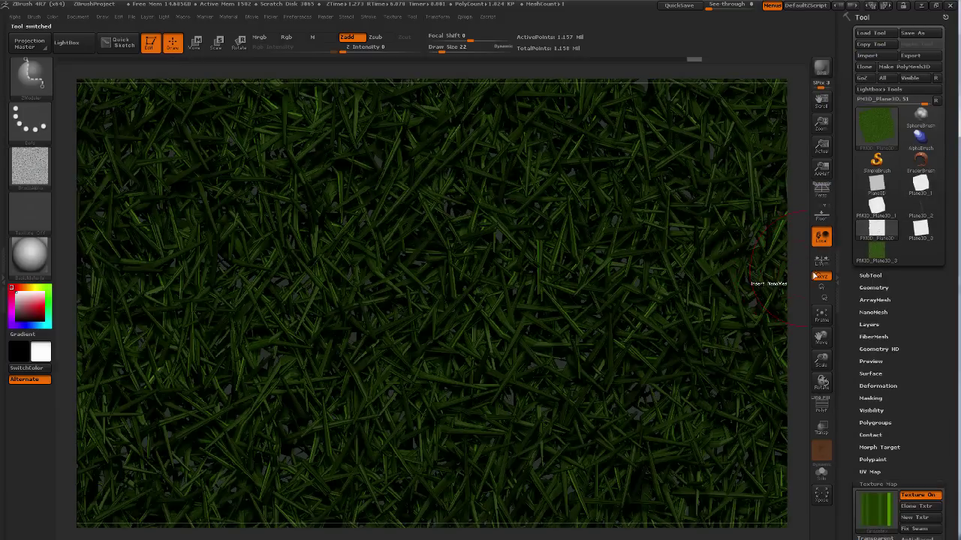
click(917, 497)
Step: Open the Displacement Map settings, turn on the PolyFrame display and view the corner region of the NanoMesh grass from farther out
scroll(930, 436, down, 10)
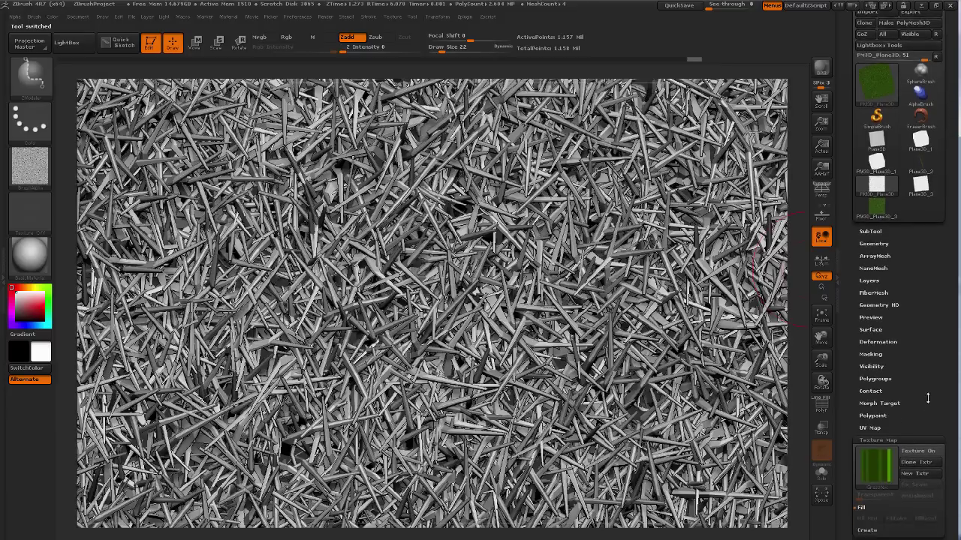
click(882, 254)
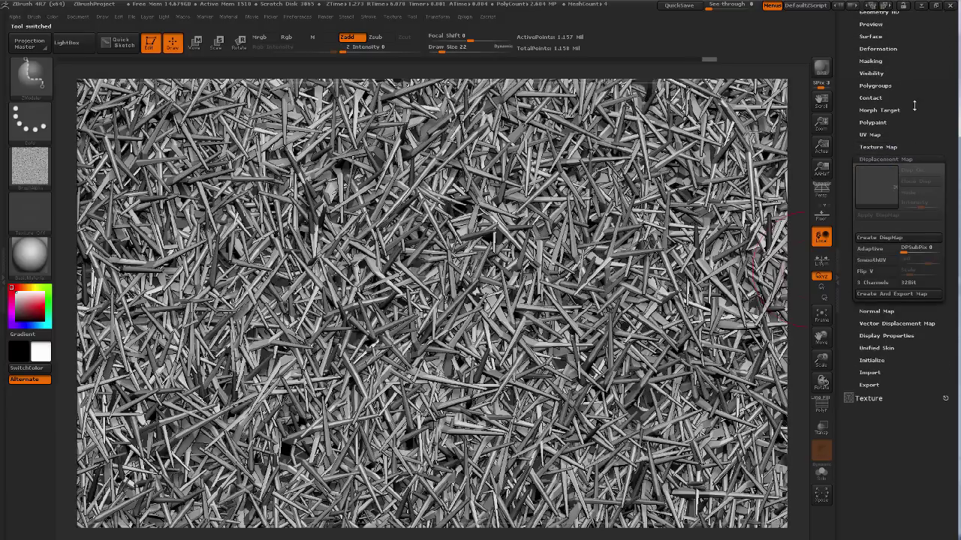
drag(800, 268, 799, 201)
drag(941, 144, 931, 369)
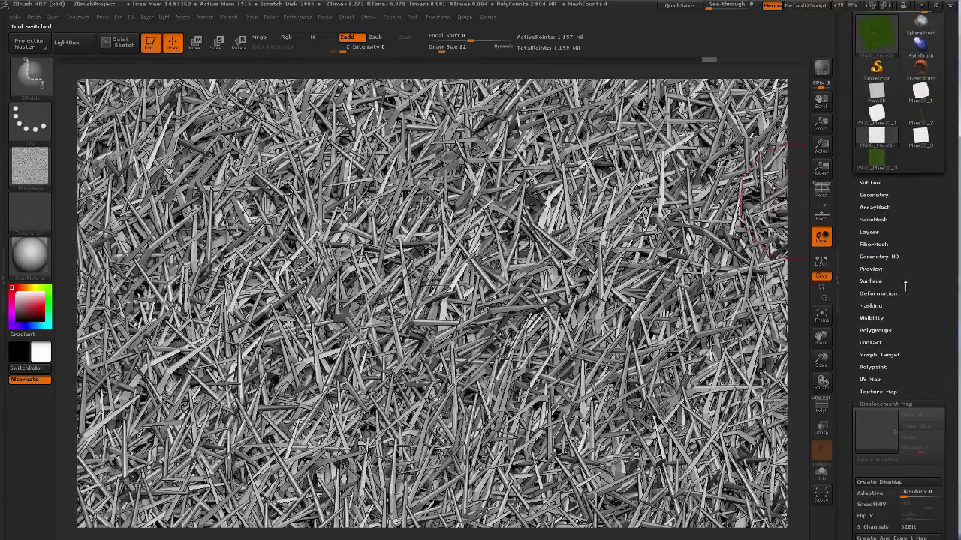
key(shift+f)
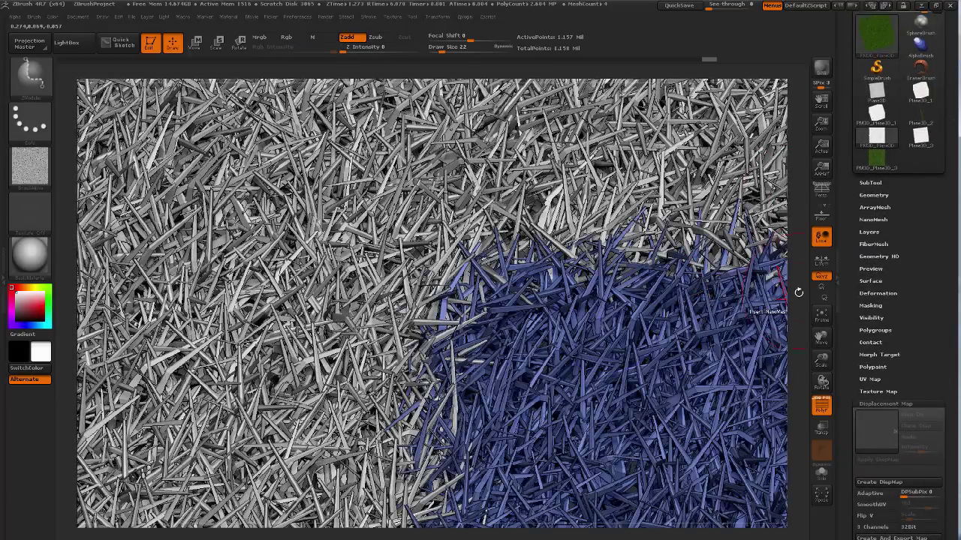
alt+drag(786, 238, 731, 256)
mouse_move(798, 301)
mouse_down()
mouse_move(799, 320)
mouse_move(798, 293)
mouse_up()
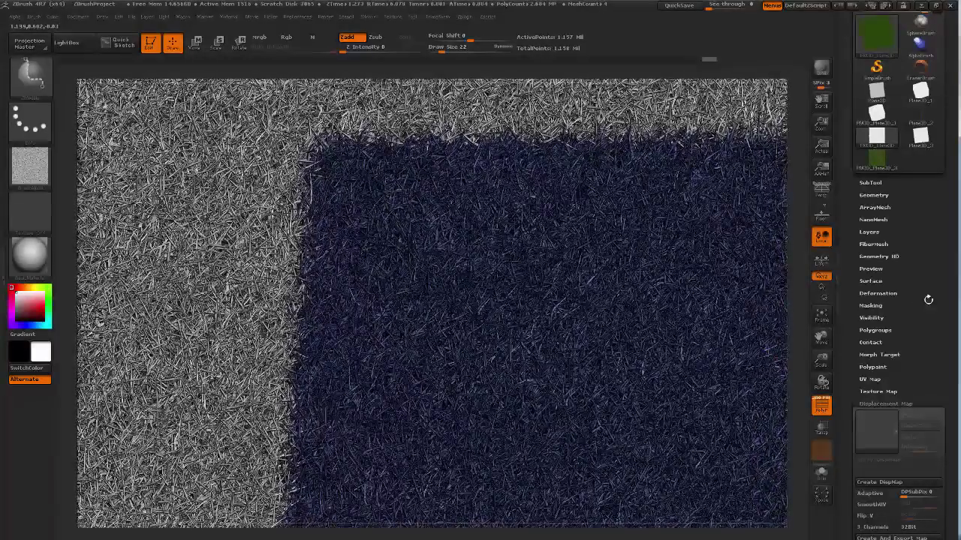
Step: Give the individual grass blades in the blue region separate polygroups using automatic grouping
scroll(884, 296, down, 1)
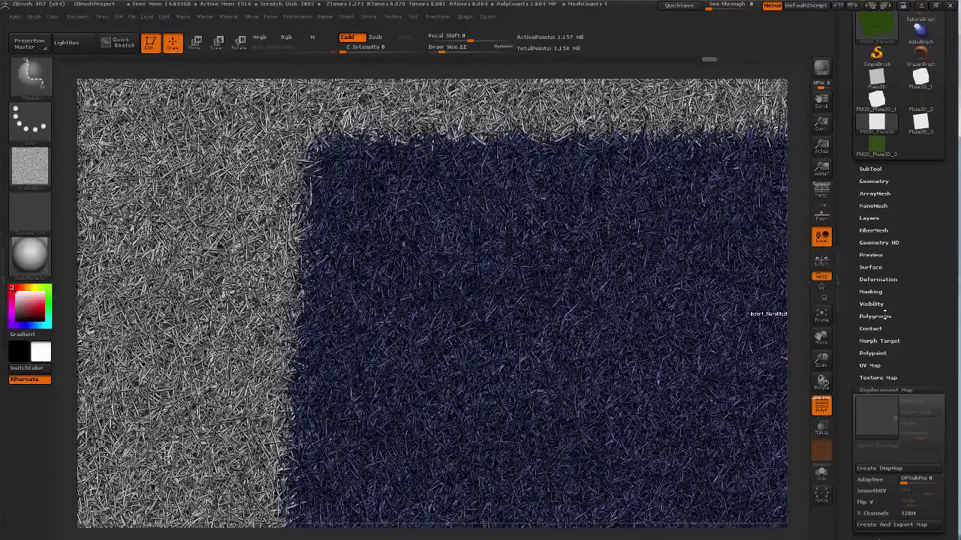
click(882, 314)
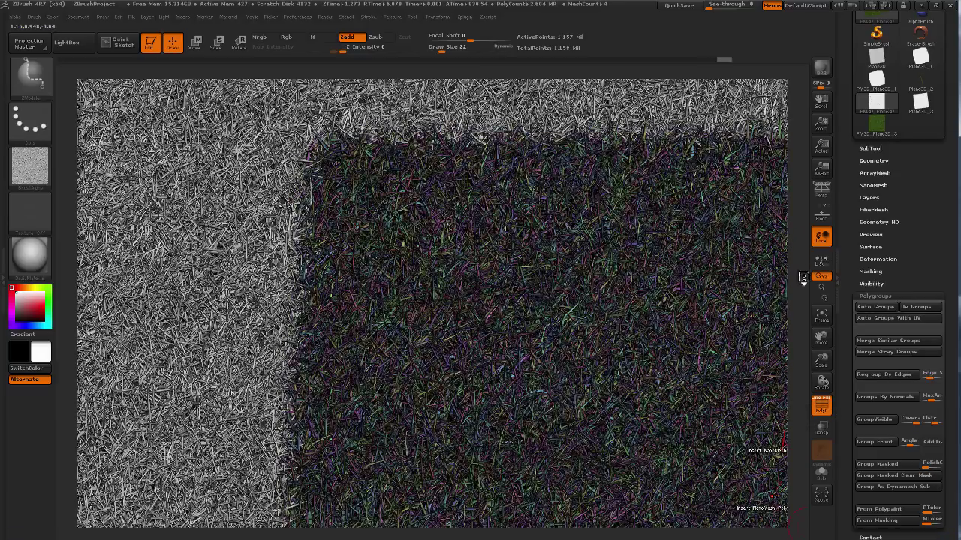
mouse_move(804, 274)
mouse_down()
mouse_move(813, 314)
mouse_move(796, 273)
mouse_move(810, 279)
mouse_up()
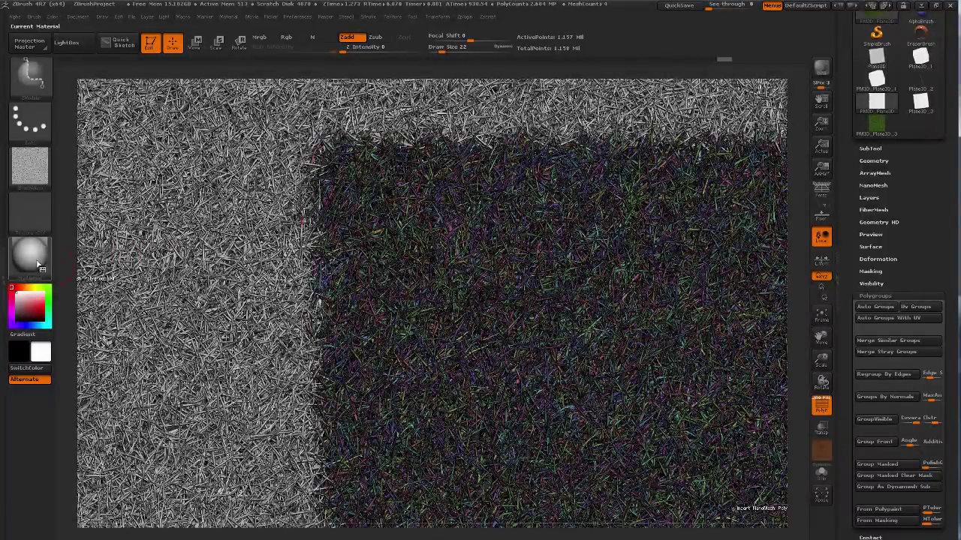